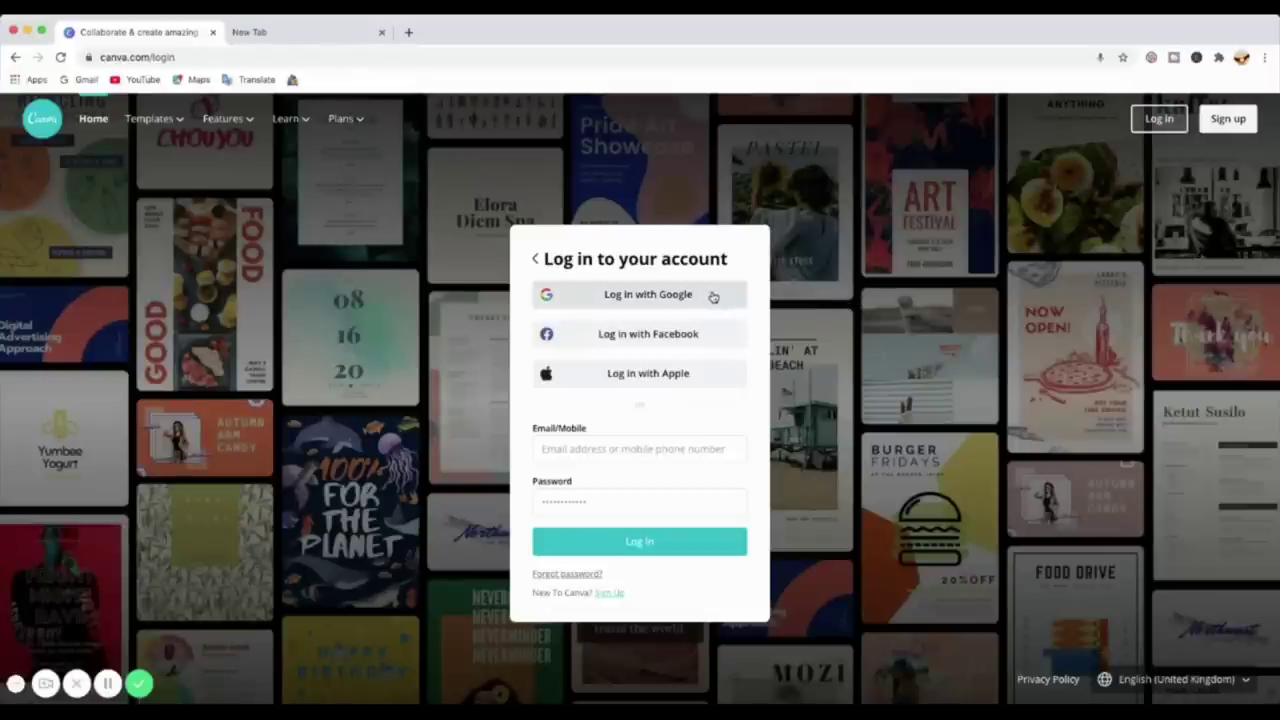
Log in to the account with Google
click(645, 294)
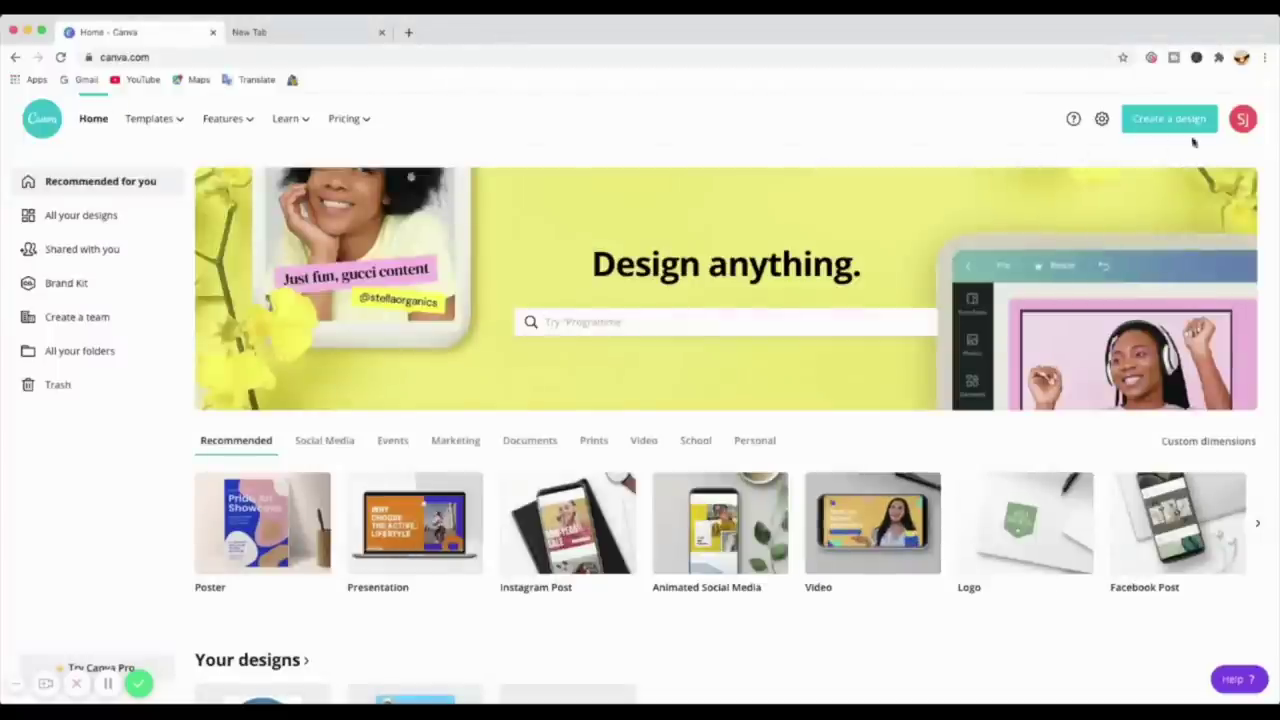
Create a new design with custom dimensions of 1000 × 1000 px
mouse_move(247, 121)
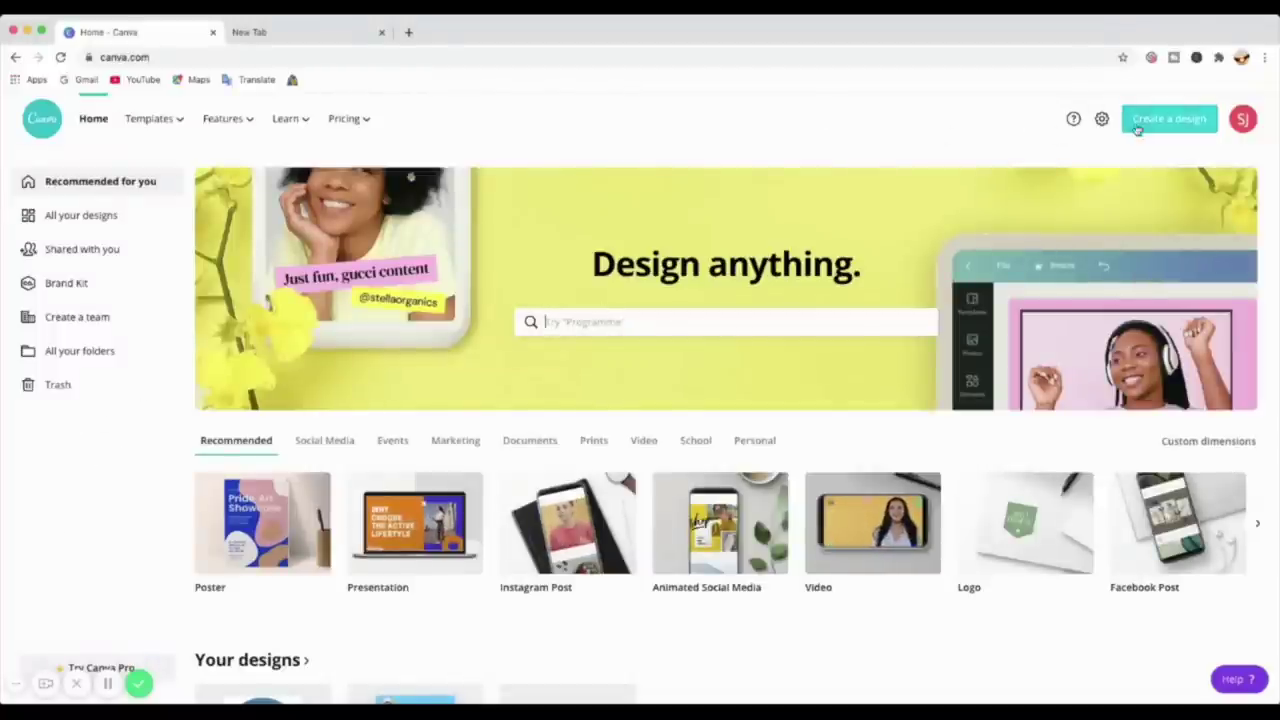
click(1175, 121)
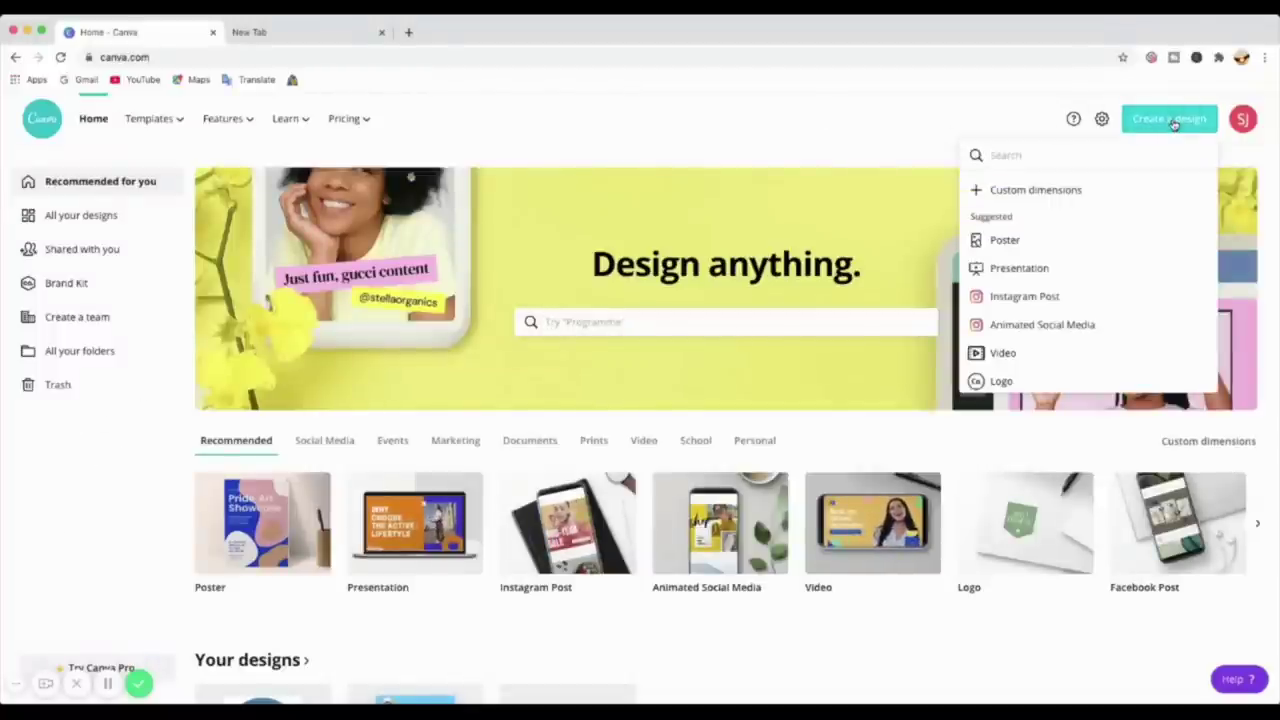
click(1064, 194)
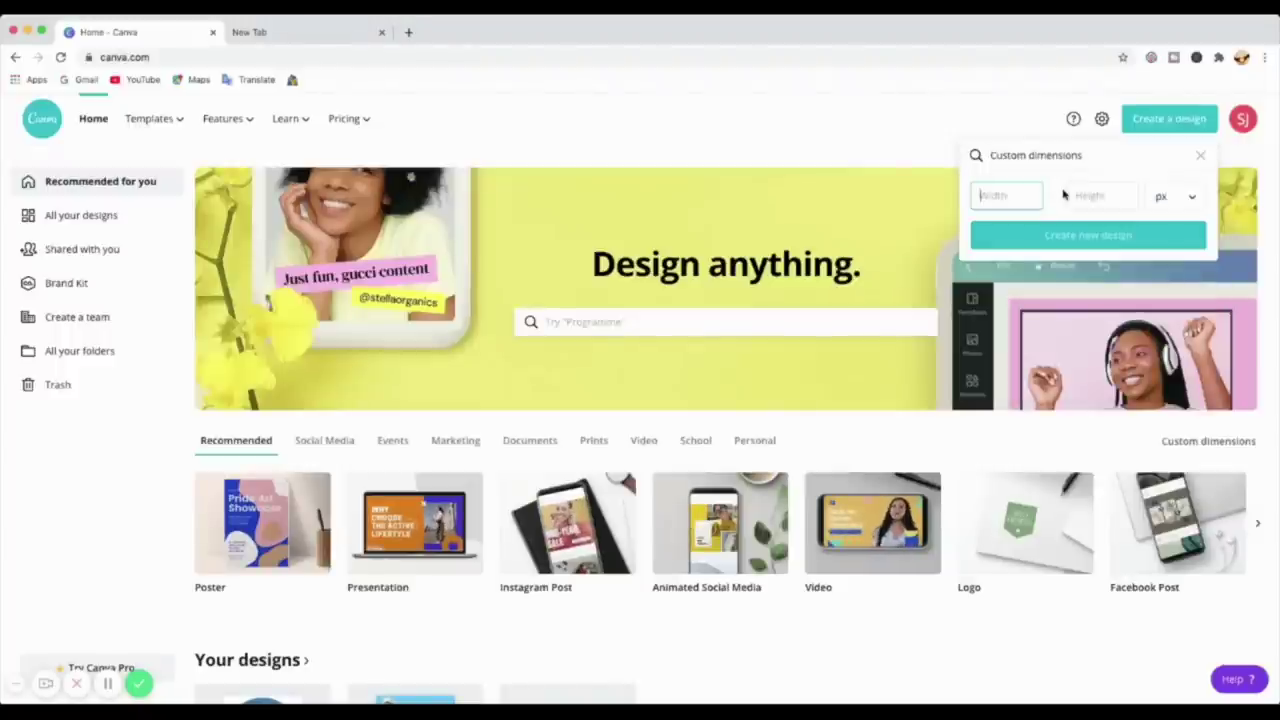
text(1000)
click(1066, 195)
text(100)
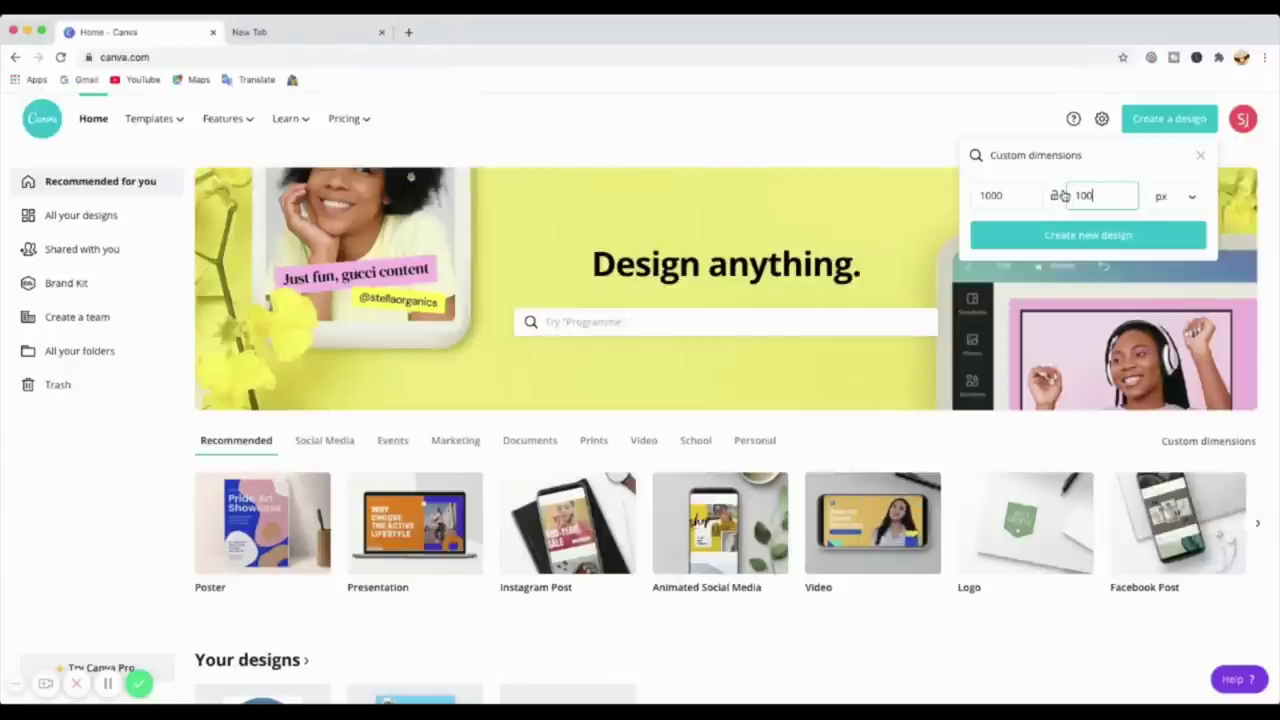
text(0)
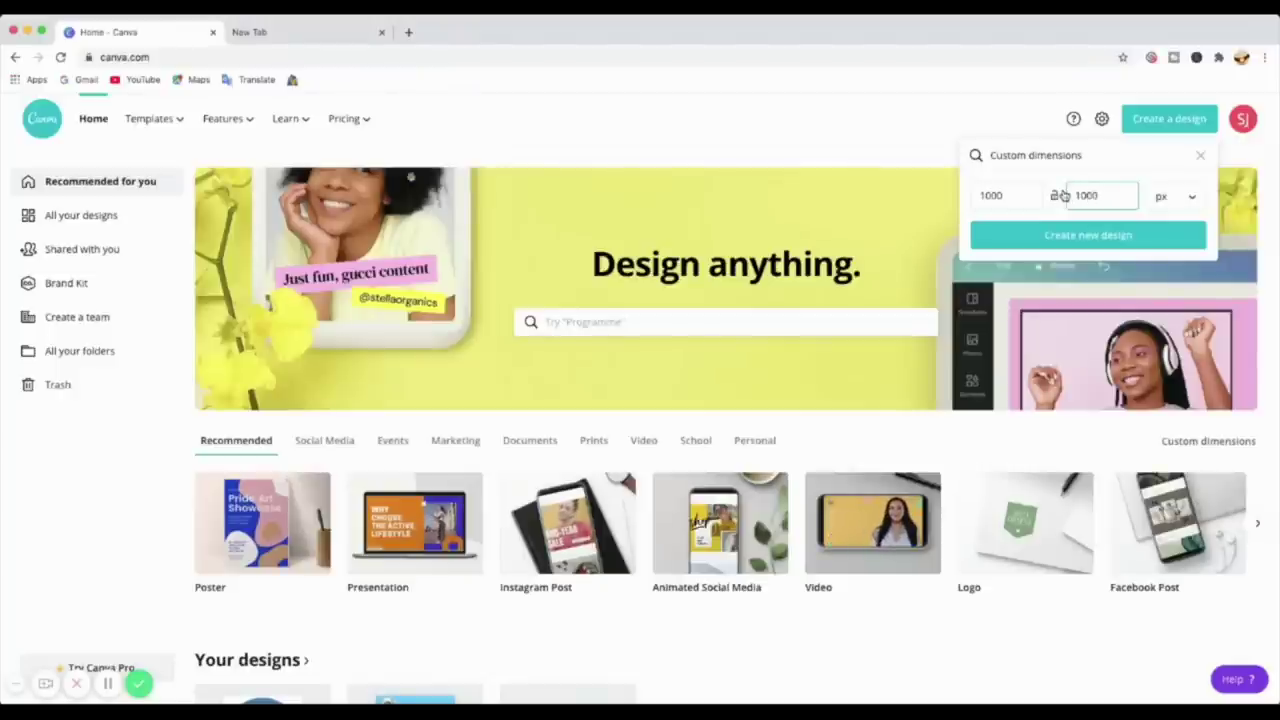
click(1190, 200)
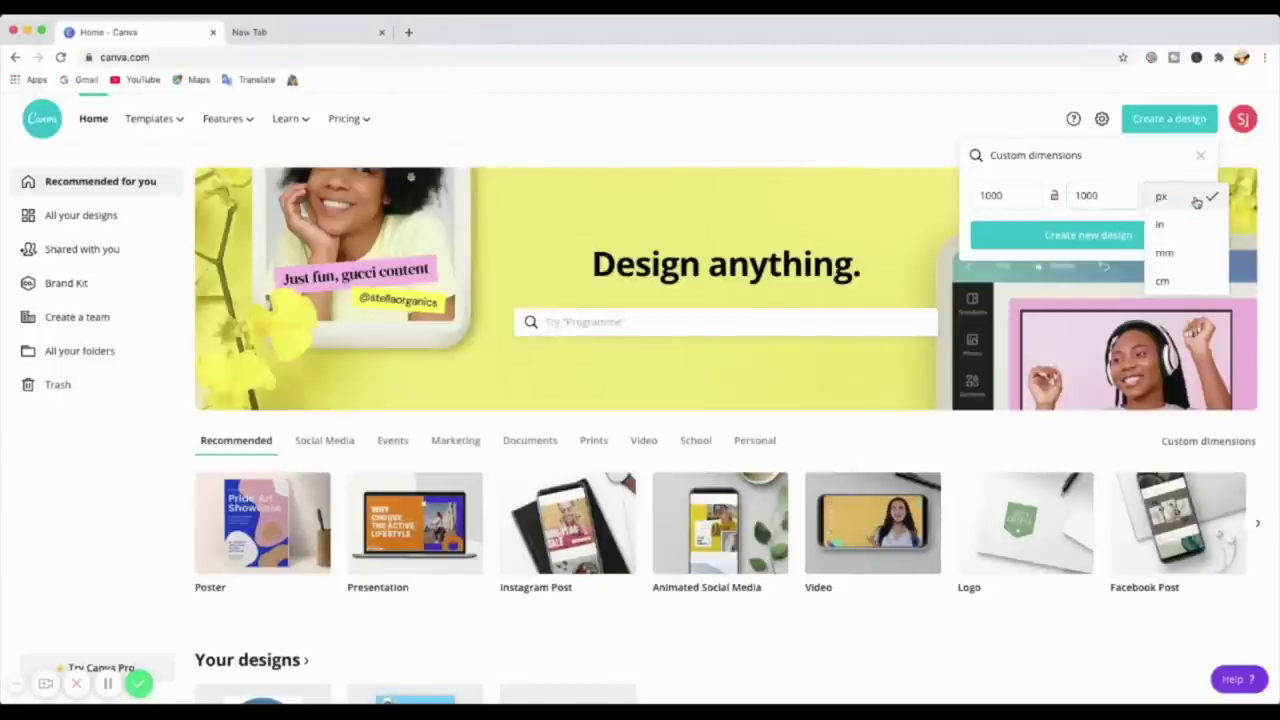
click(1190, 200)
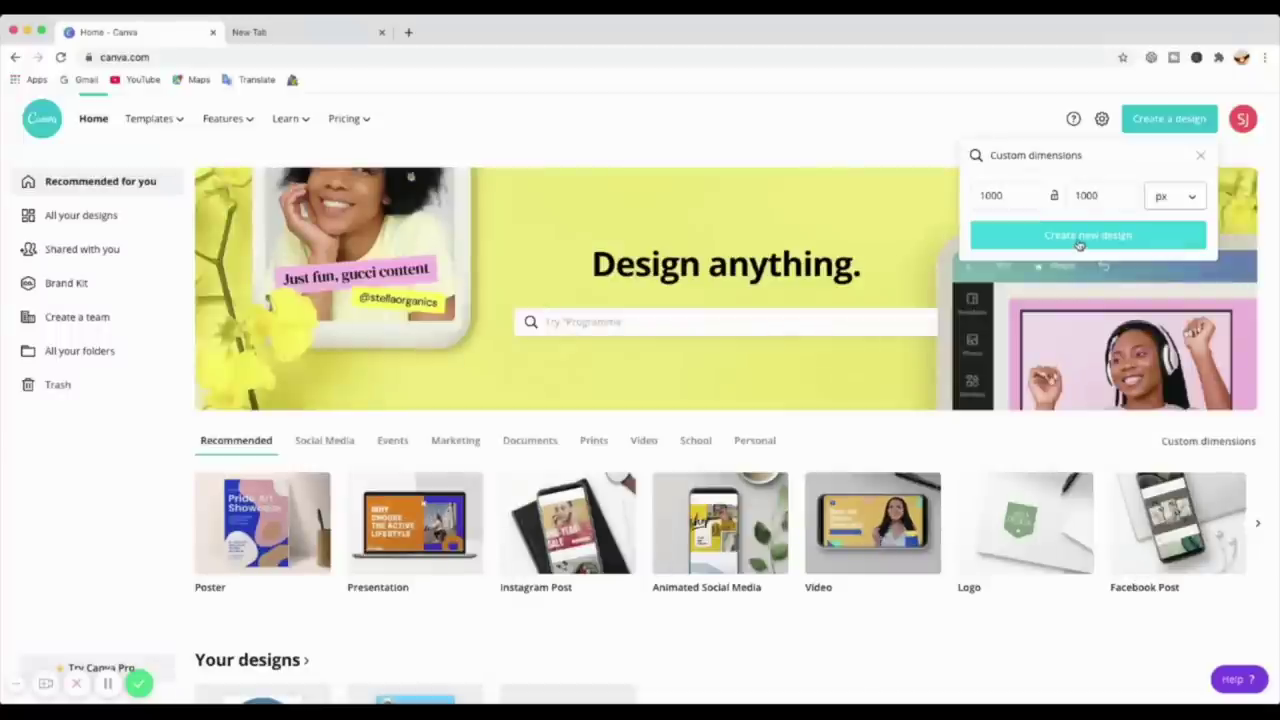
click(1088, 240)
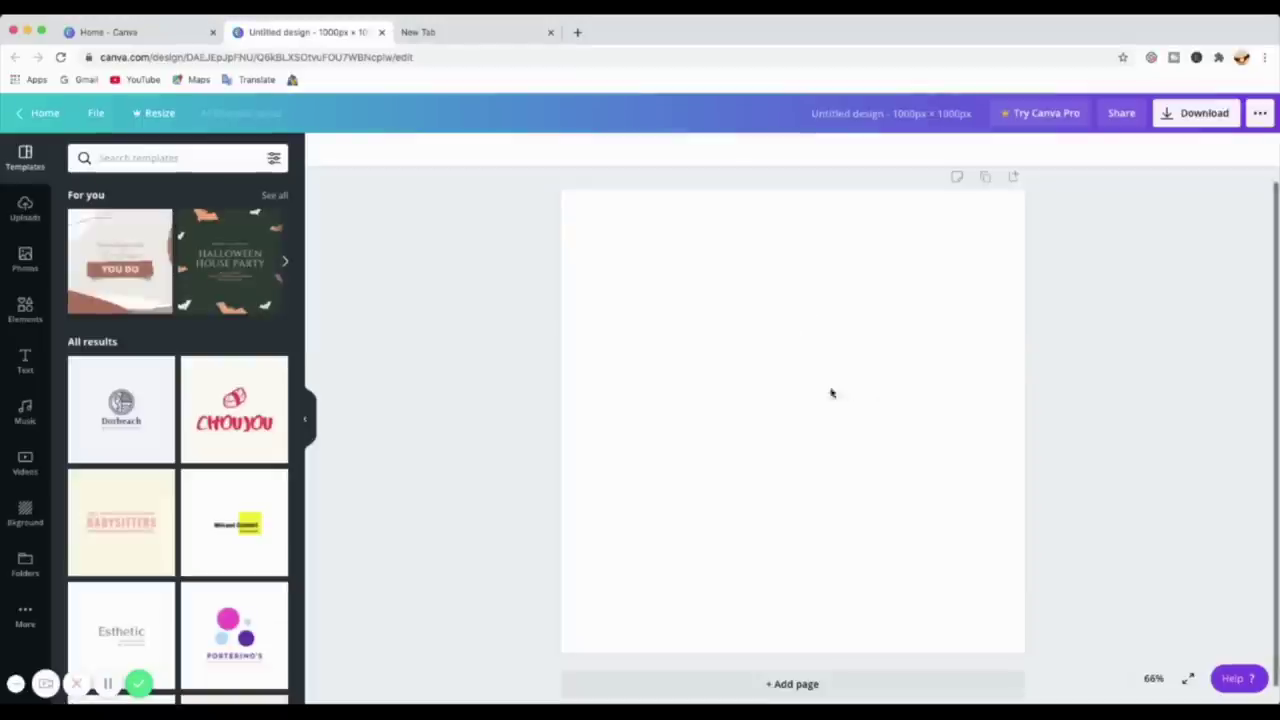
Add a second blank page to the design and return to page 1
scroll(800, 460, down, 1)
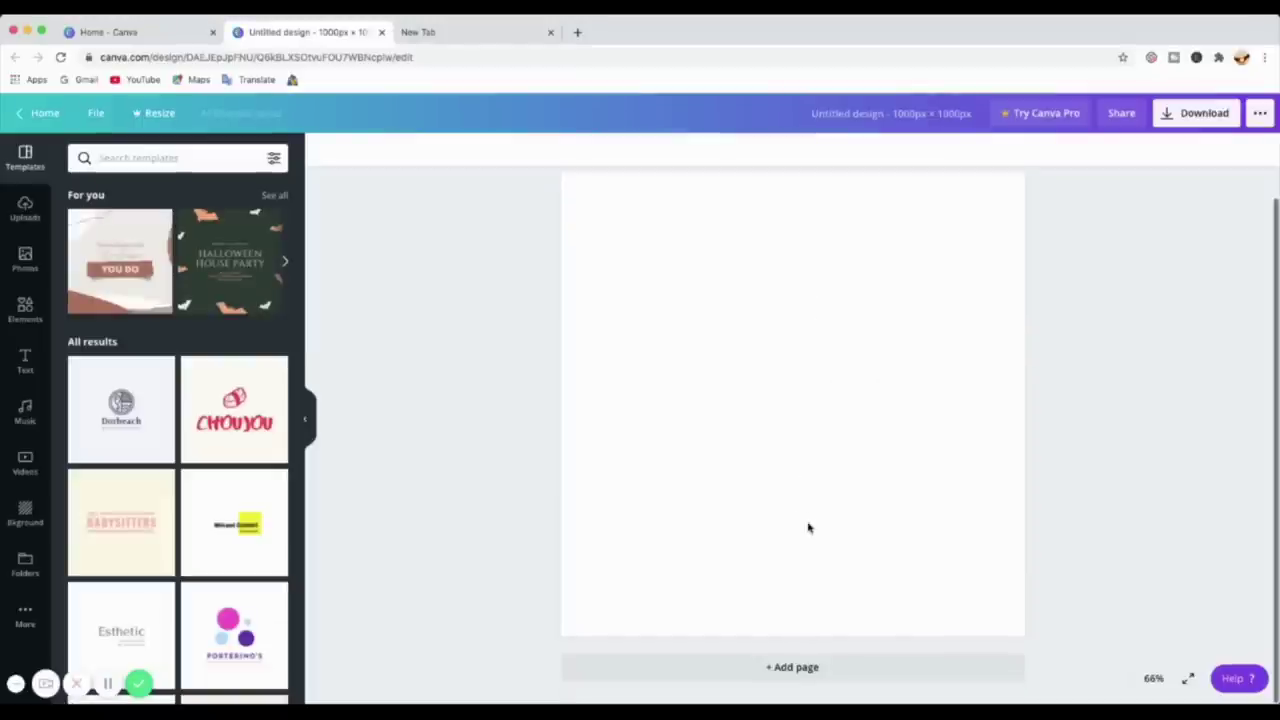
click(800, 668)
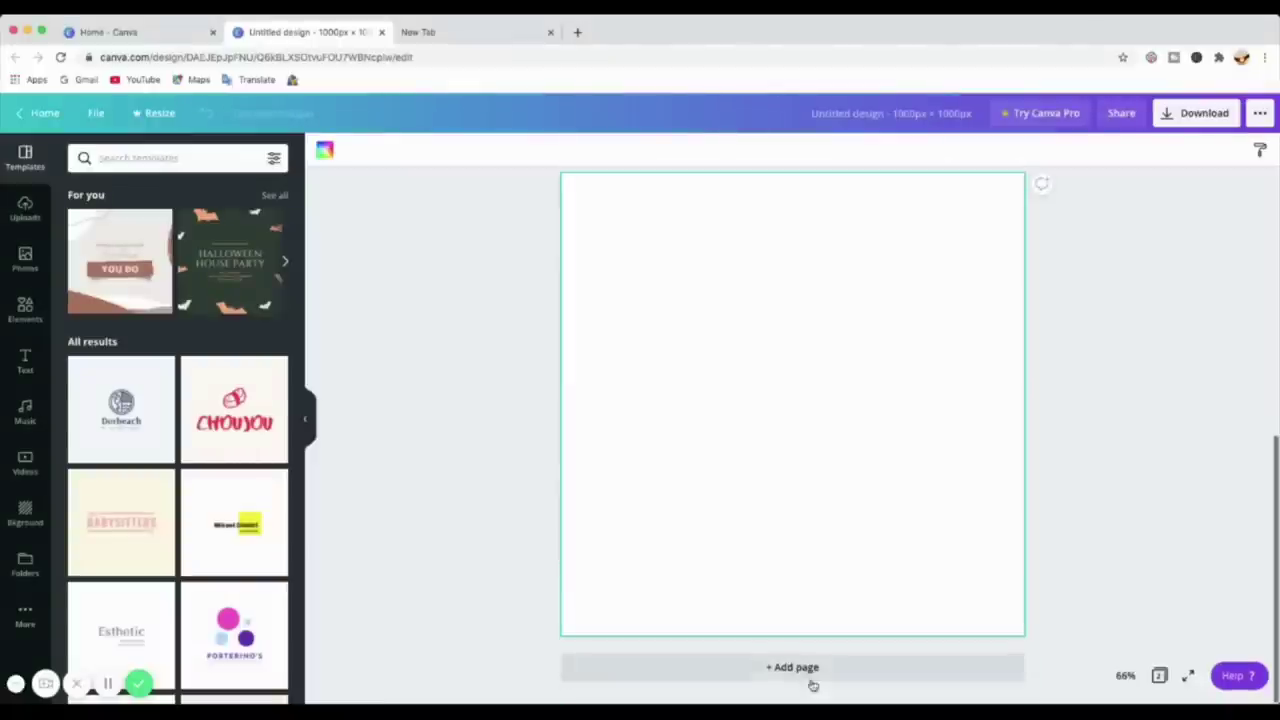
scroll(800, 490, up, 1)
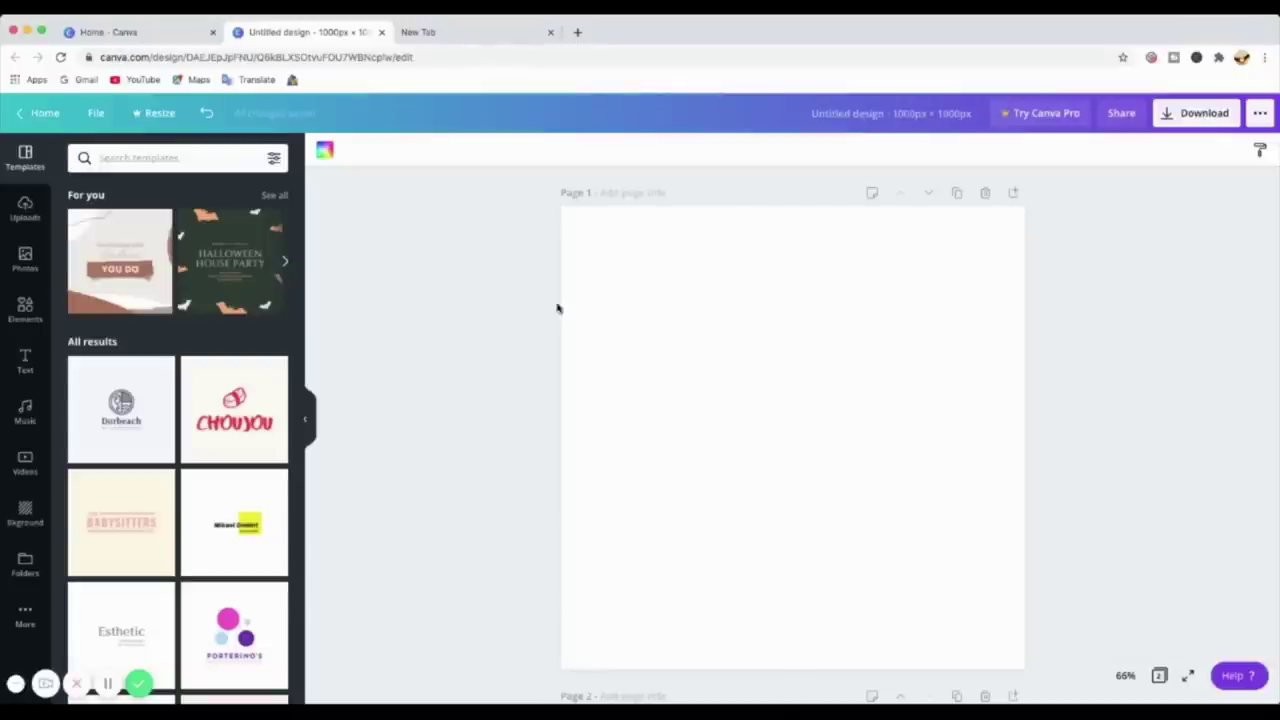
Find the Frames category in the elements library and show all of its frames
click(26, 312)
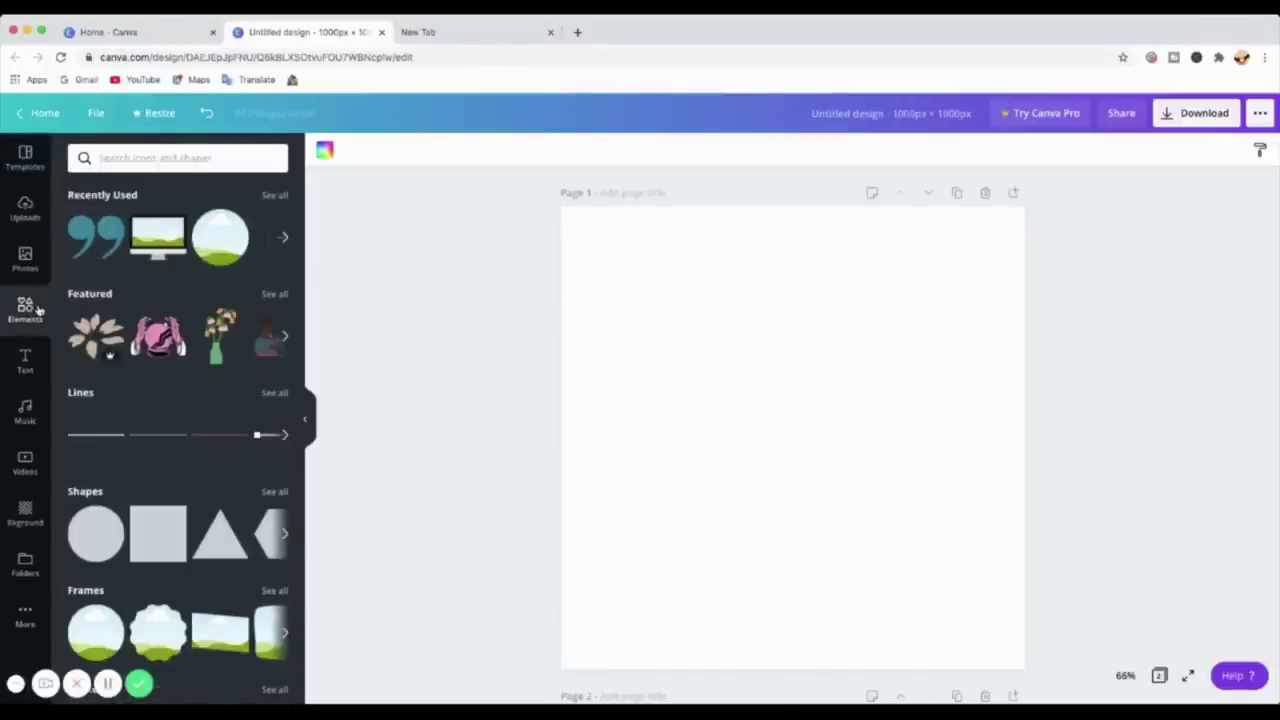
scroll(207, 268, down, 3)
scroll(217, 283, up, 1)
scroll(217, 283, up, 3)
scroll(215, 282, down, 5)
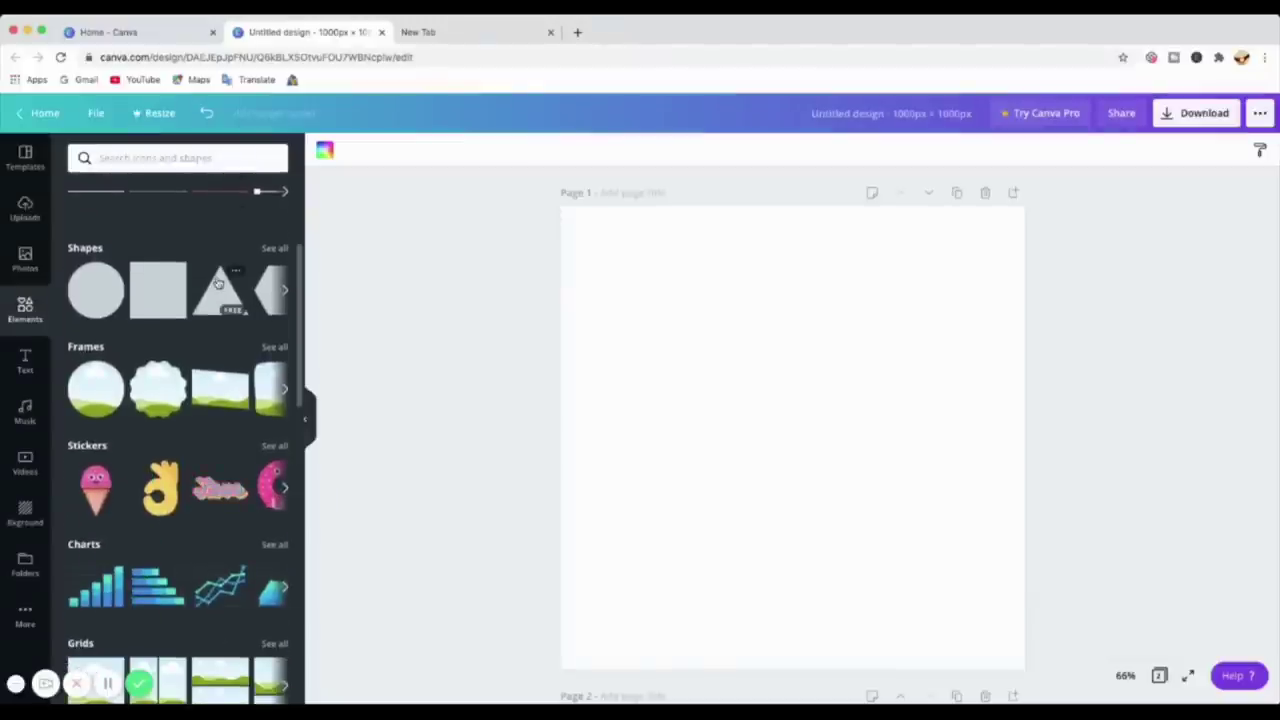
scroll(218, 285, down, 1)
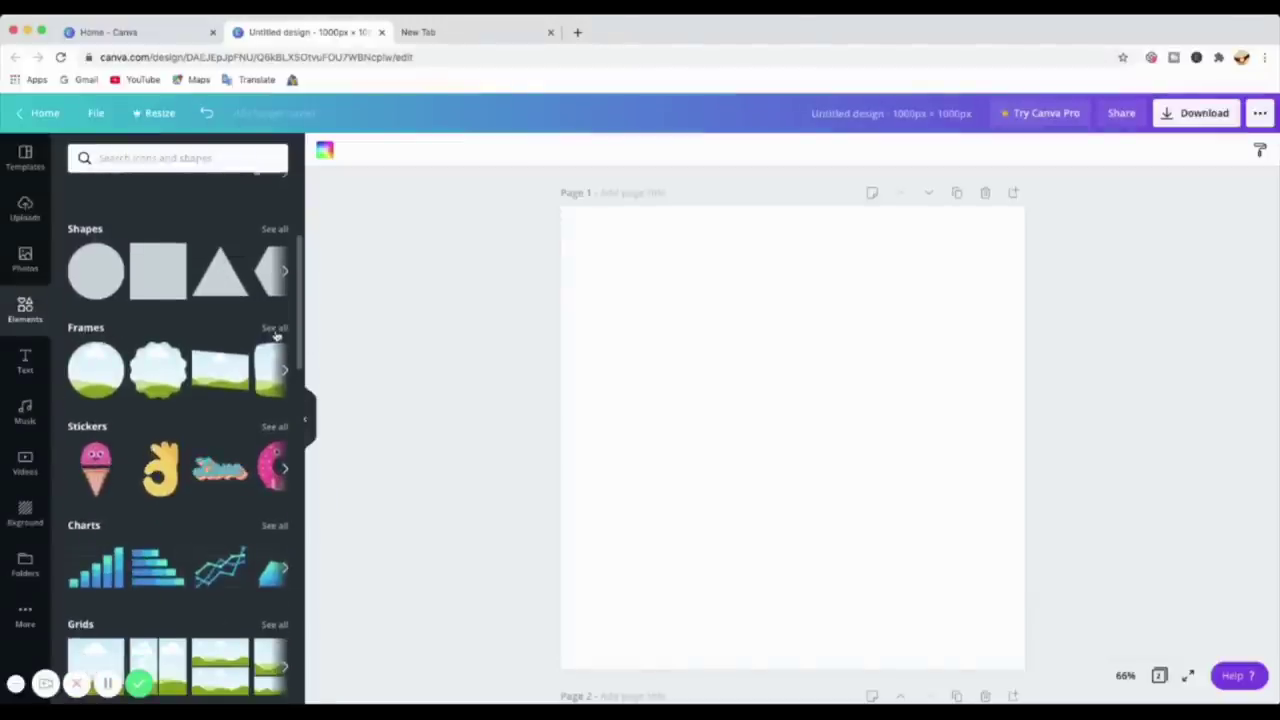
click(275, 332)
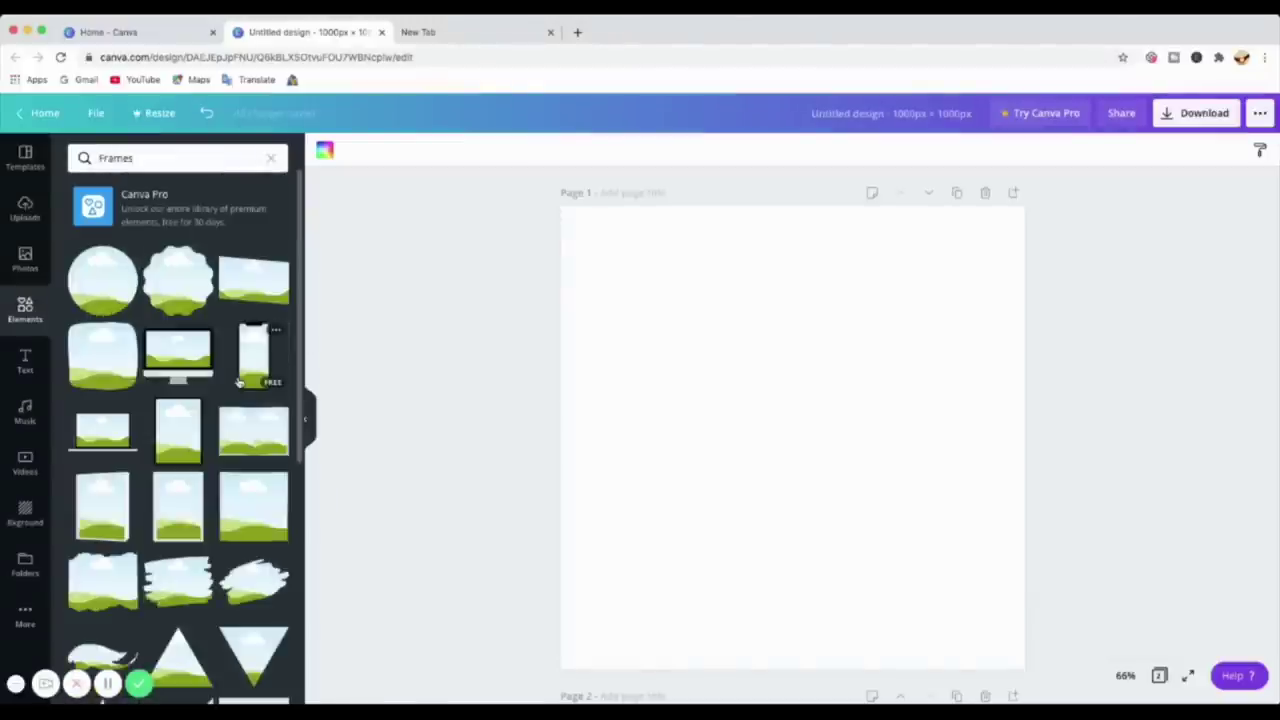
Look through the available frame shapes, from device and brush-stroke frames to the letter frames
scroll(239, 382, down, 1)
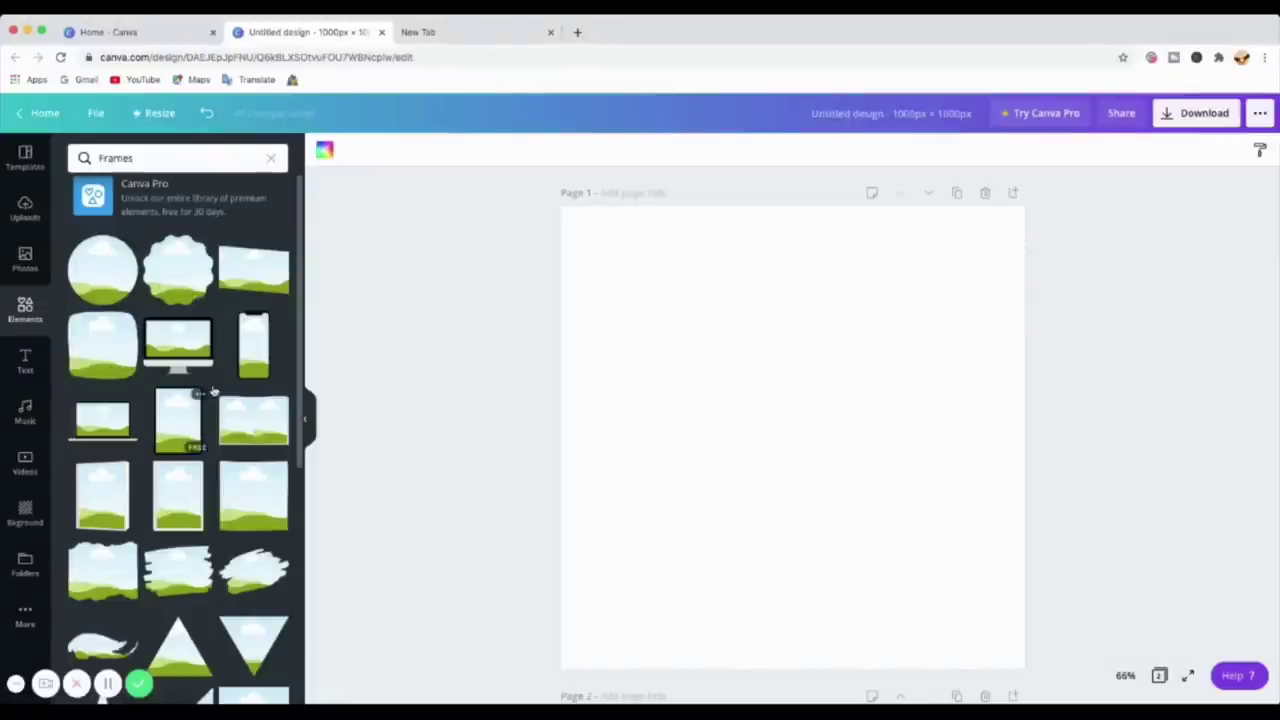
scroll(208, 455, down, 5)
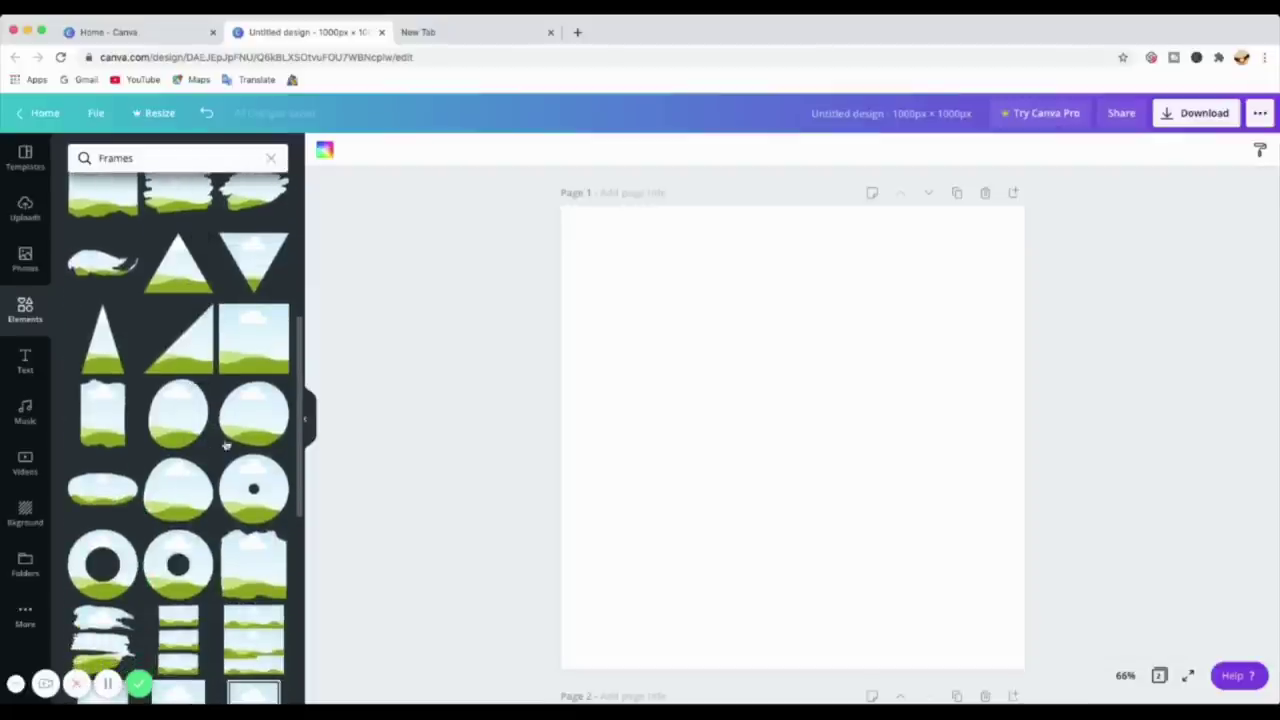
scroll(172, 503, down, 7)
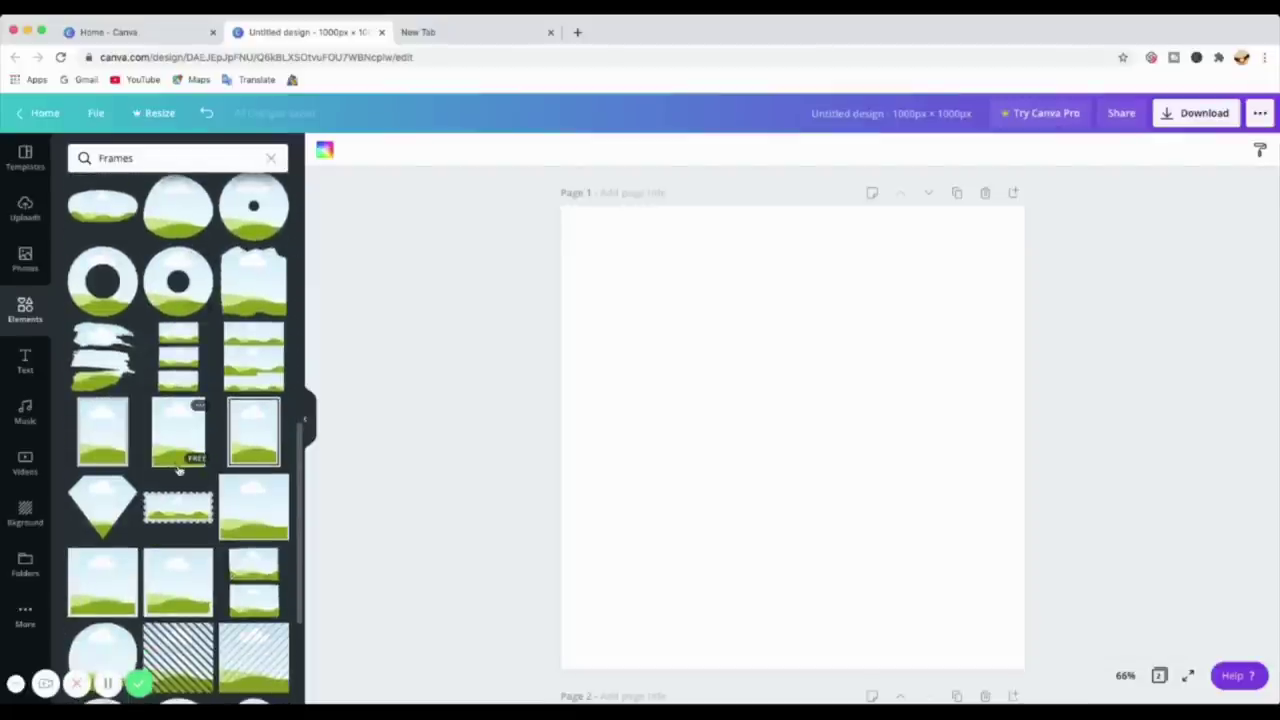
scroll(180, 472, down, 1)
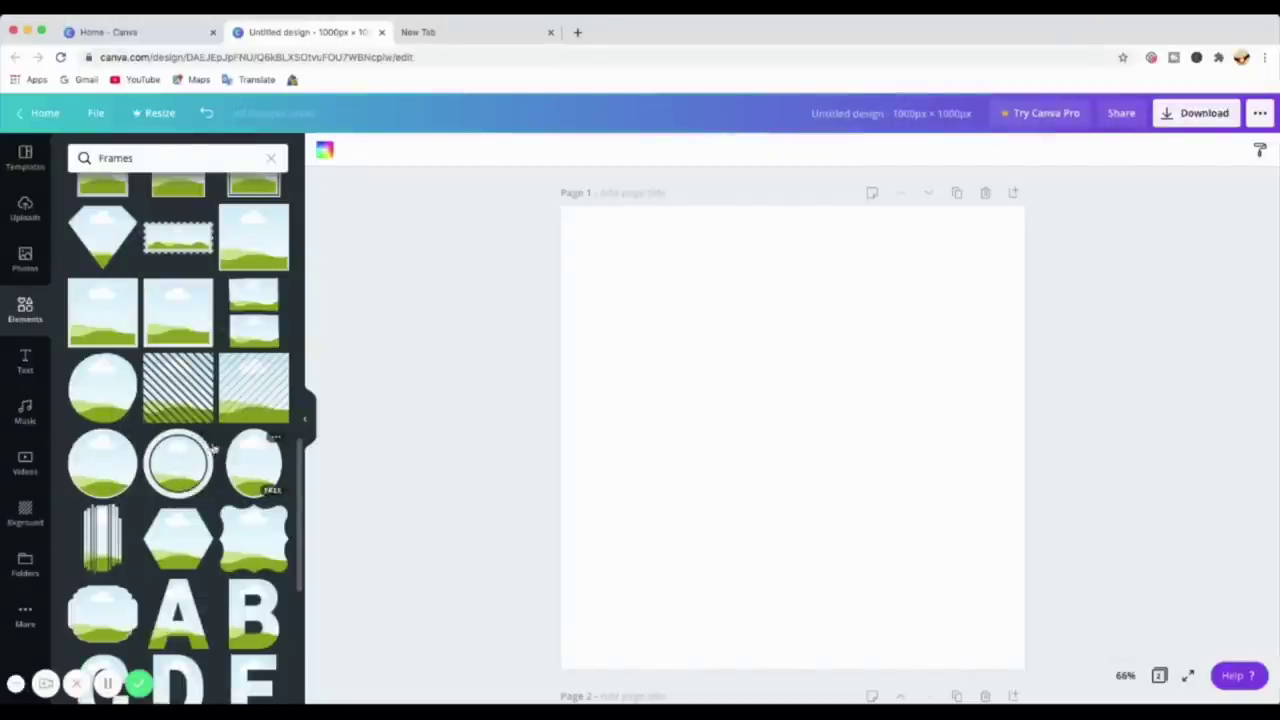
scroll(202, 456, up, 5)
scroll(202, 456, up, 8)
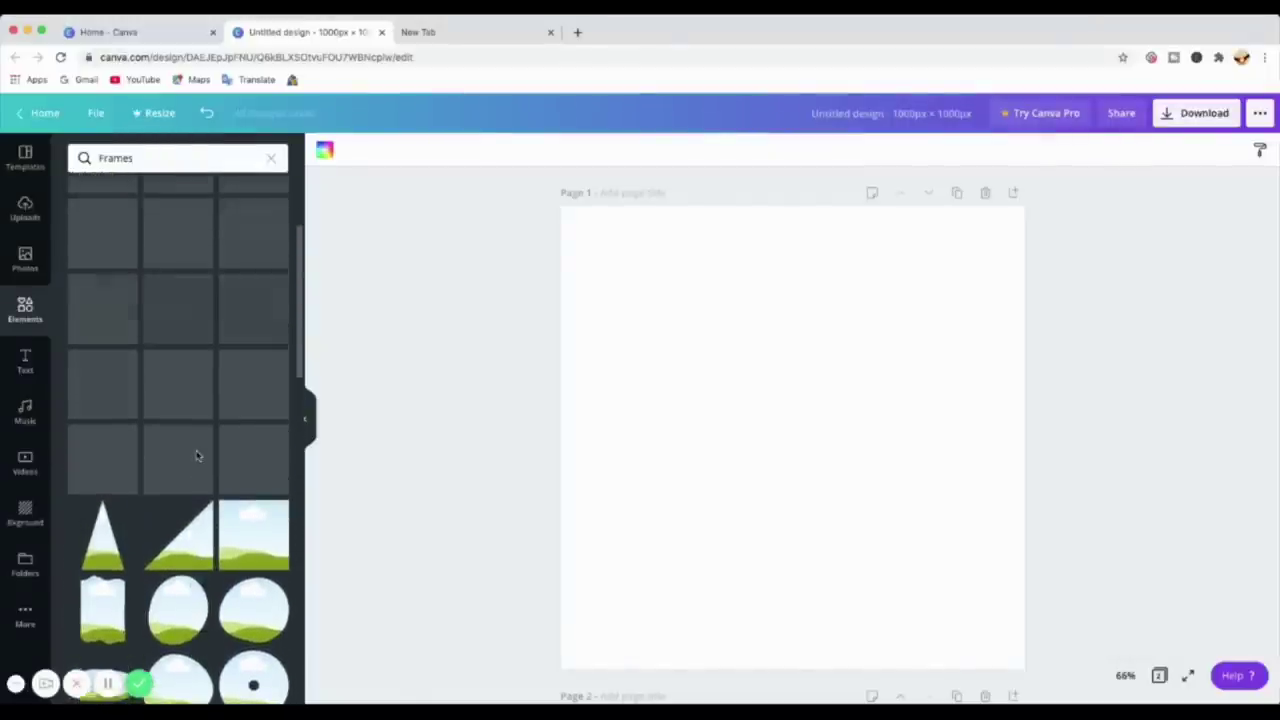
scroll(197, 456, up, 3)
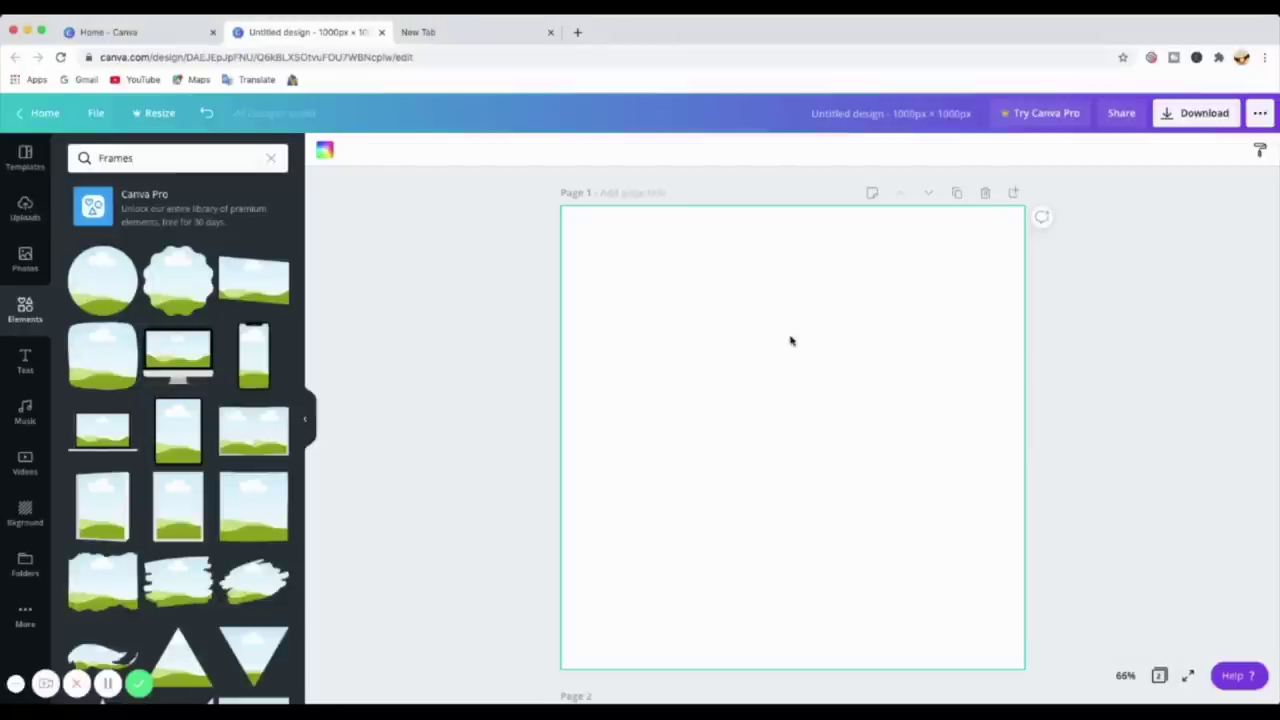
Place the circular picture frame on page 1 and centre it both horizontally and vertically
click(104, 279)
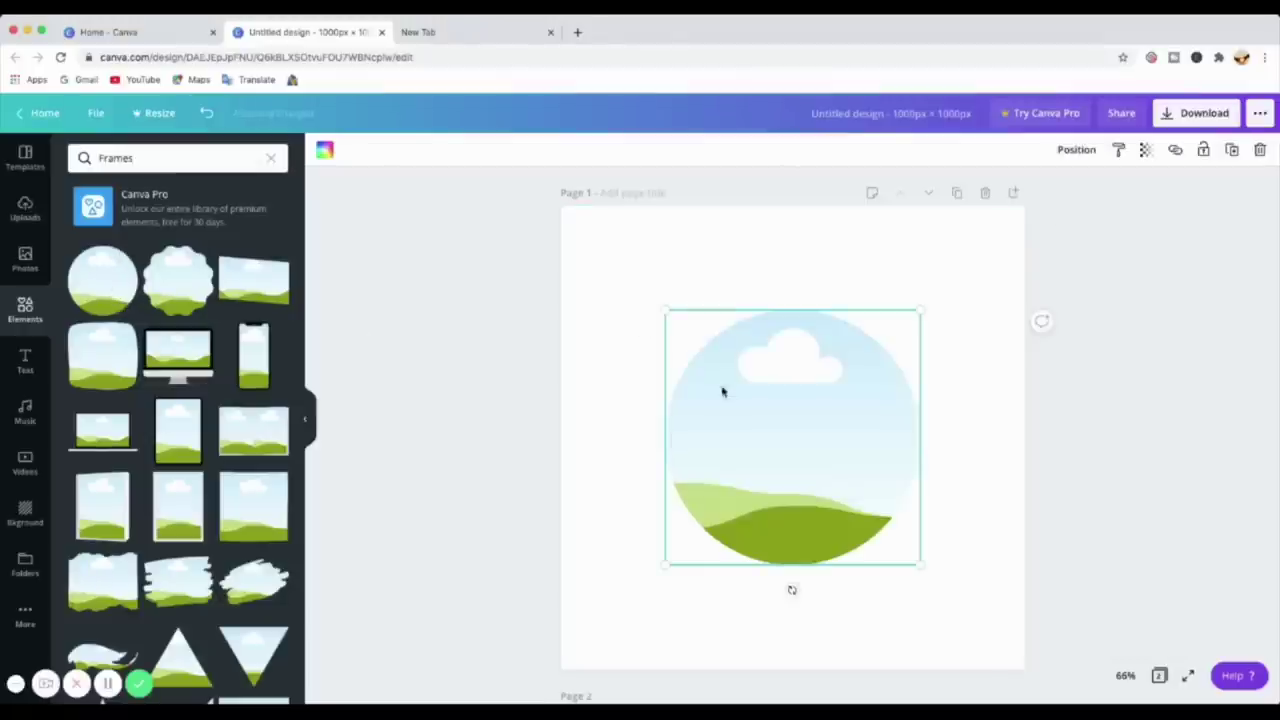
key(Delete)
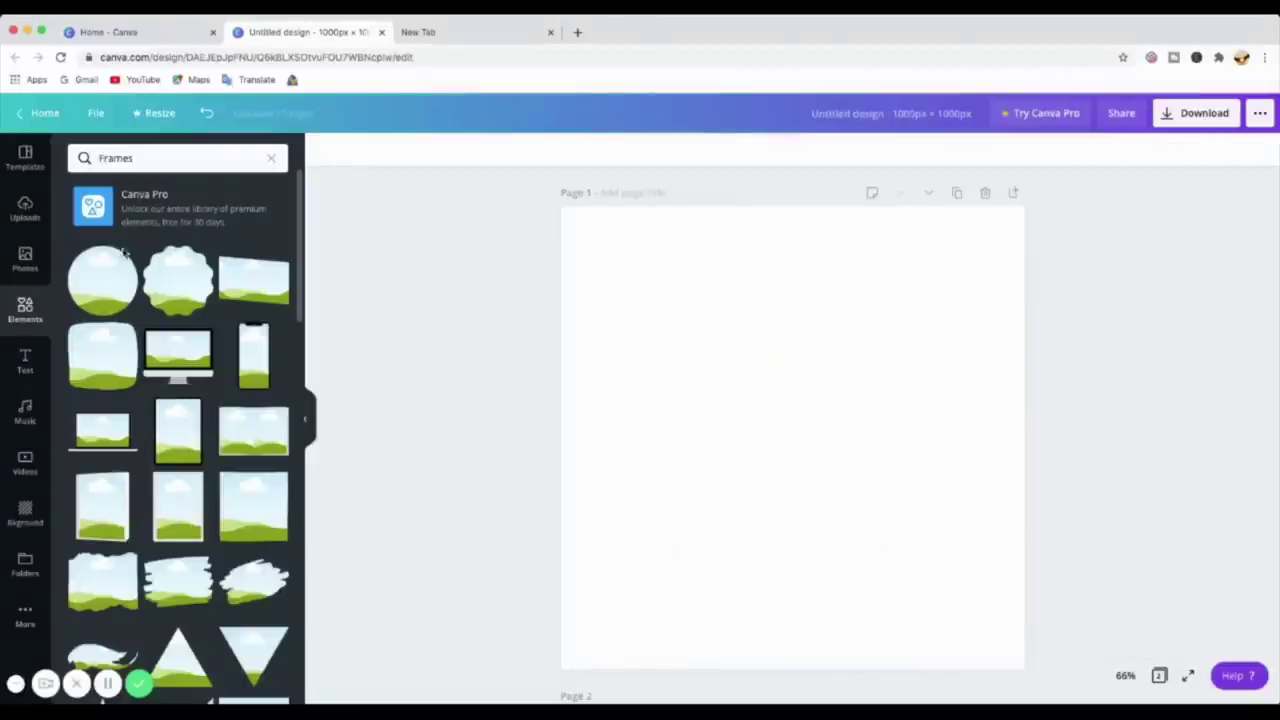
drag(112, 286, 719, 368)
drag(791, 433, 770, 413)
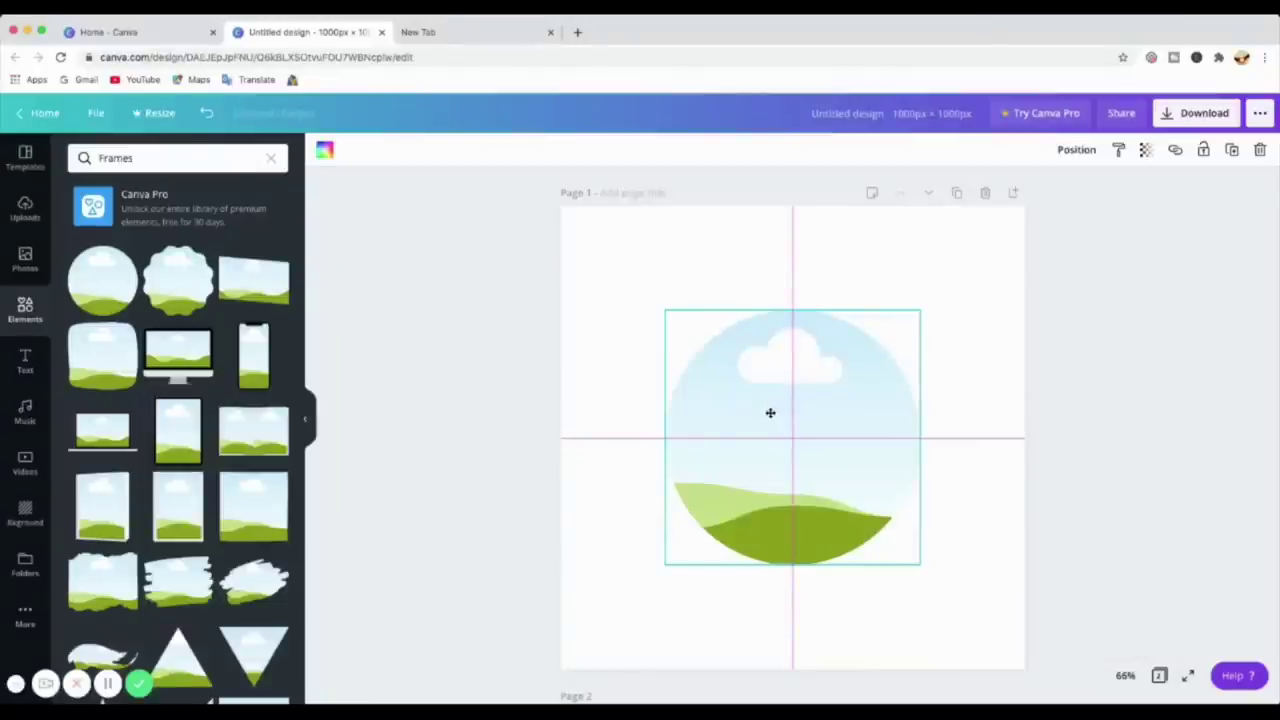
drag(770, 413, 774, 409)
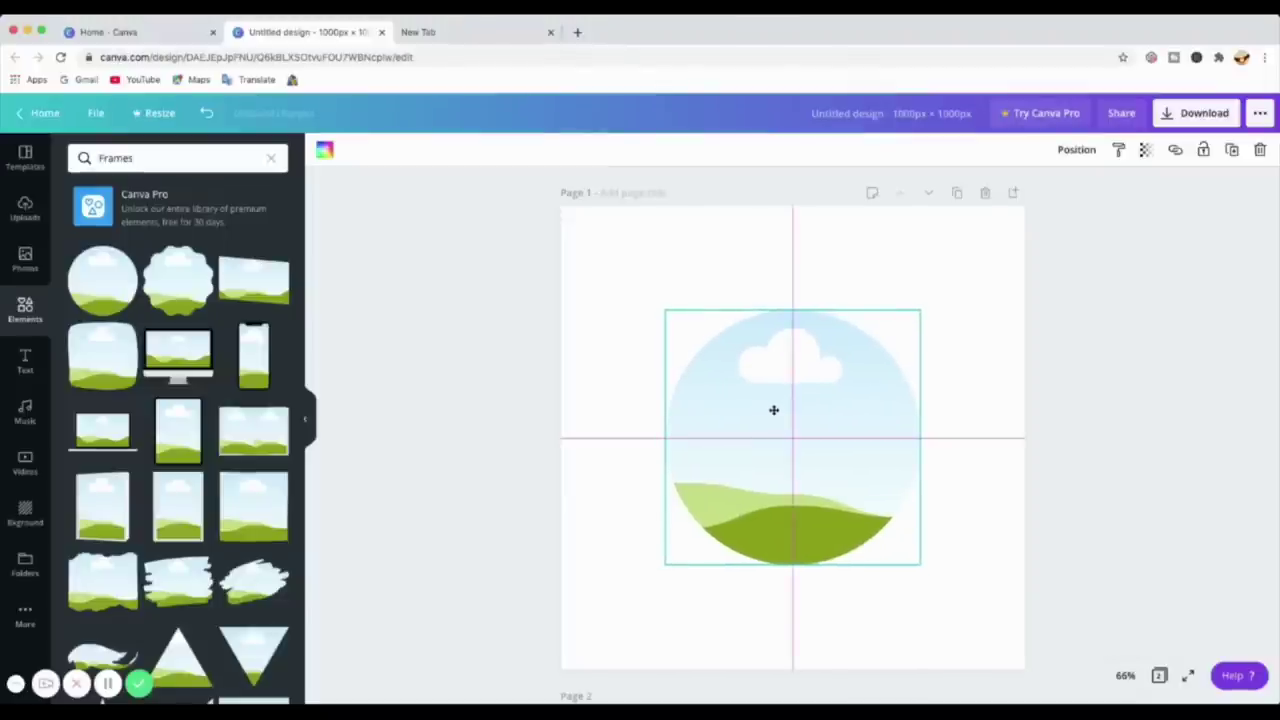
drag(773, 410, 773, 410)
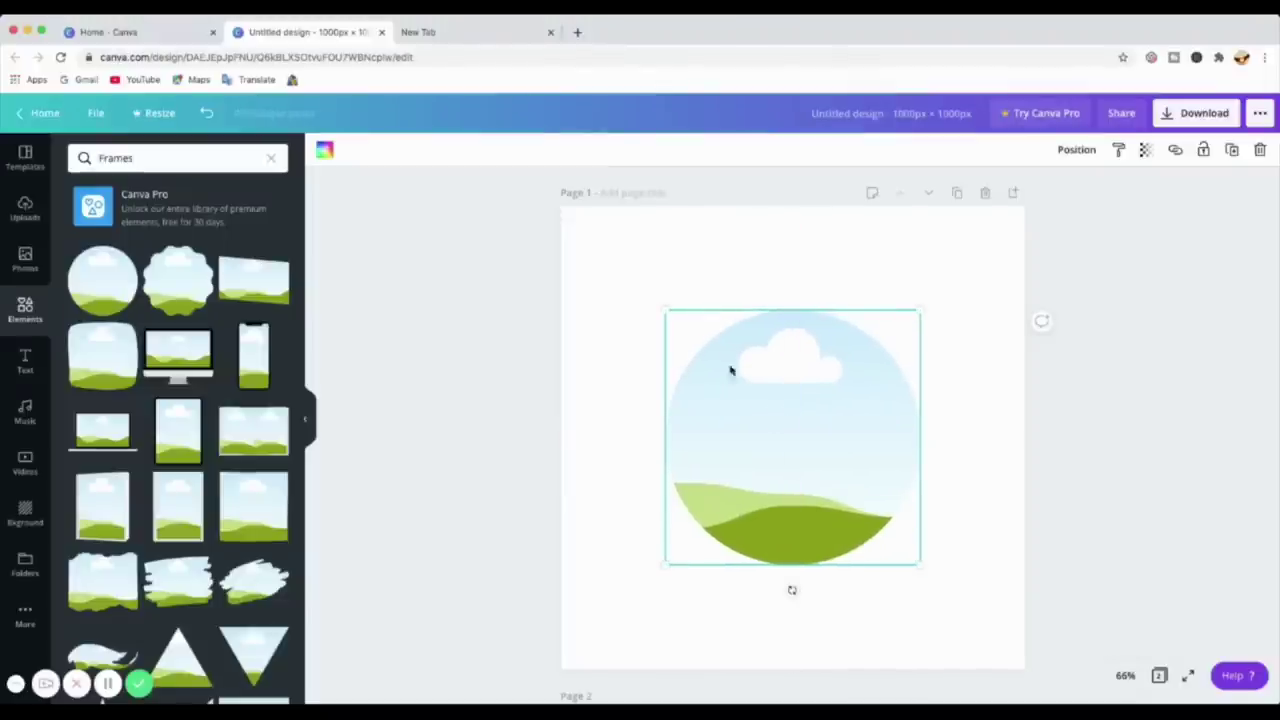
Enlarge the circular frame until it nearly fills page 1, leaving a narrow even margin all round
drag(665, 311, 607, 252)
drag(919, 563, 1004, 648)
drag(606, 248, 569, 214)
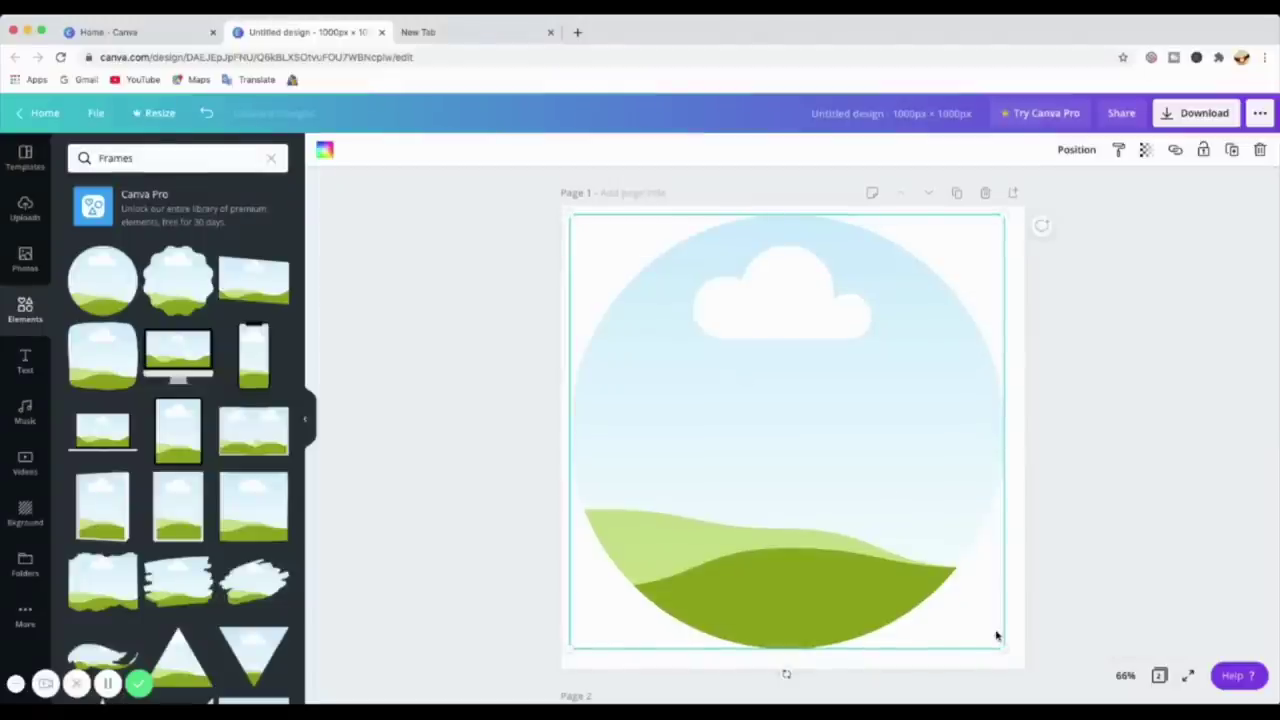
drag(1004, 648, 1017, 661)
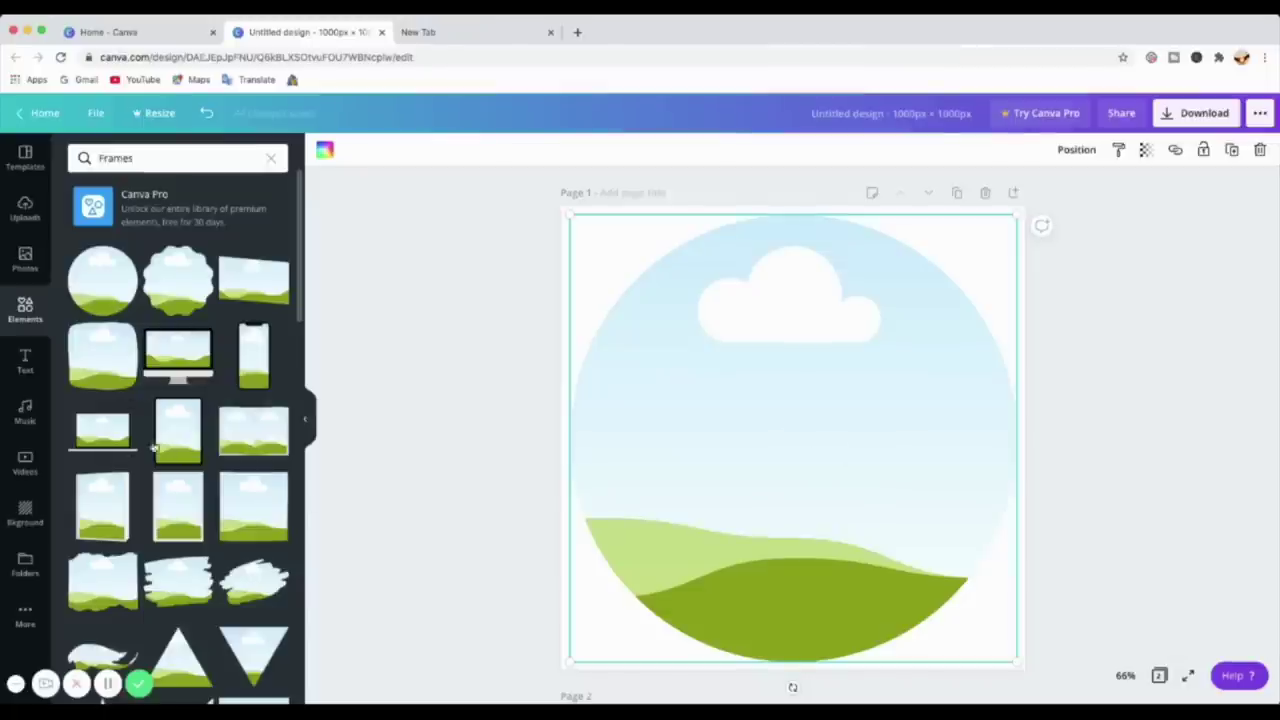
Try the desktop monitor frame on page 1 and delete it again
click(172, 366)
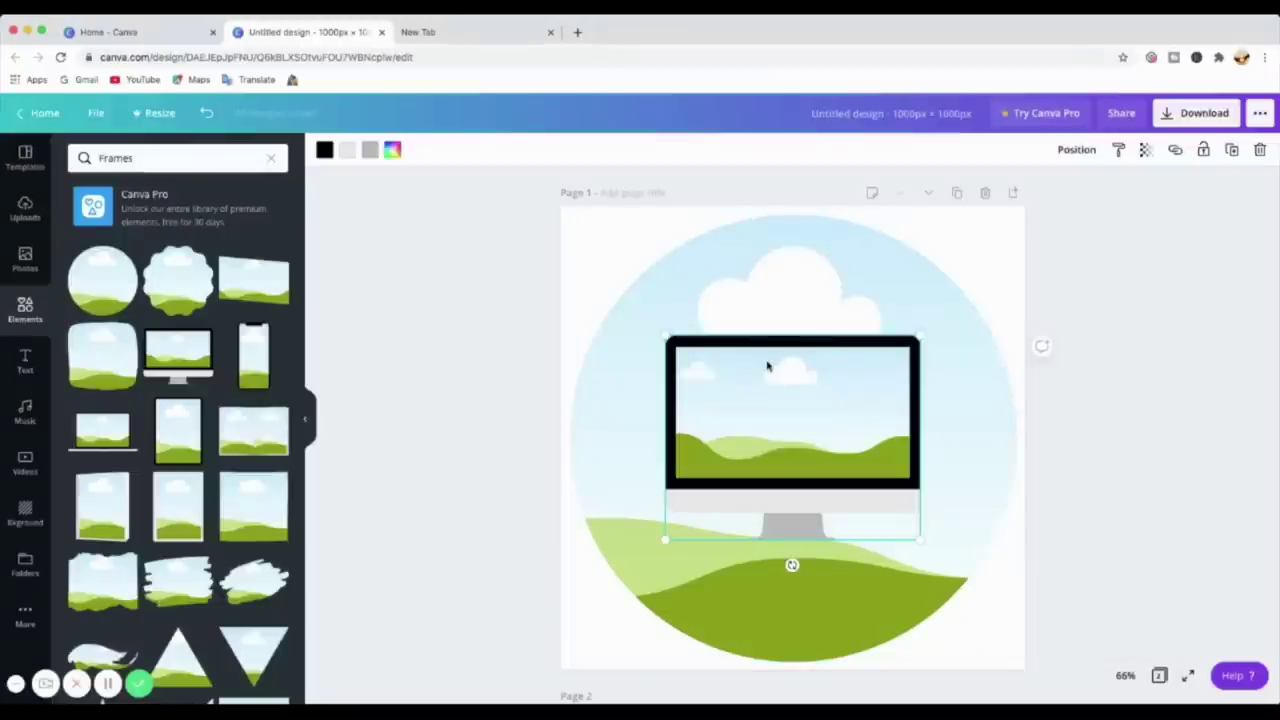
key(Delete)
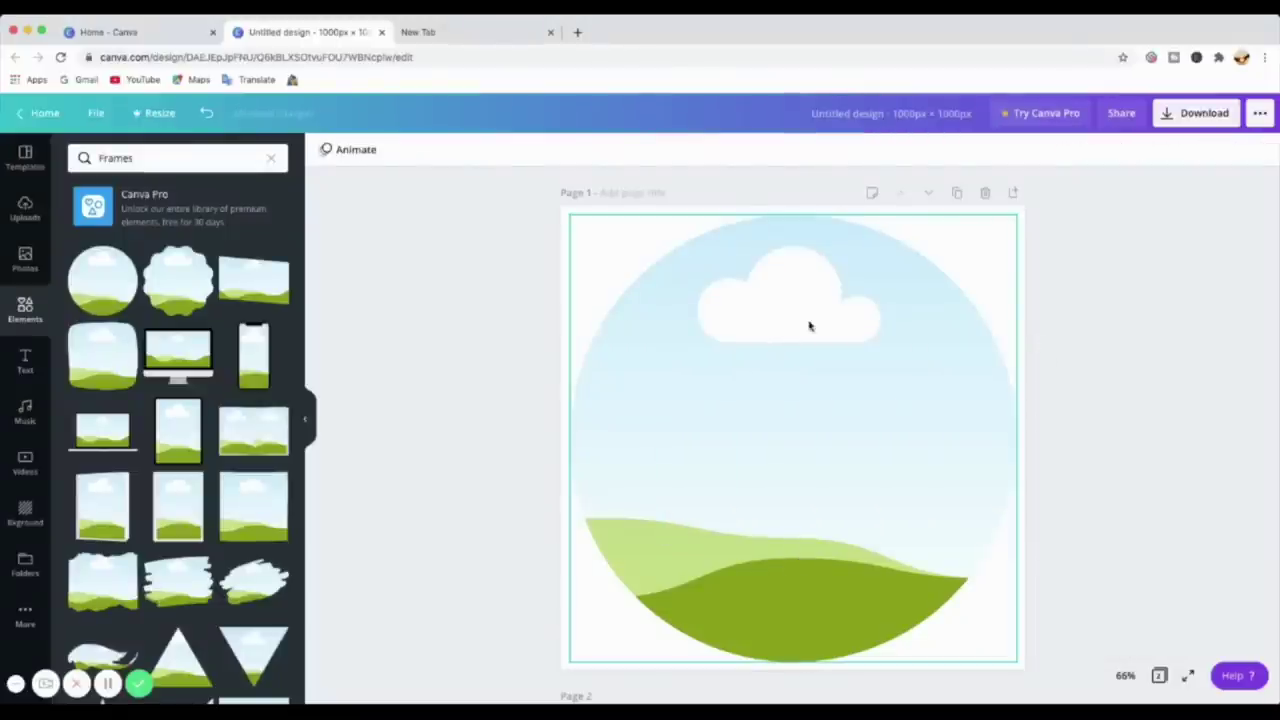
Browse the trending stock photos for pictures that could fill the circular frame
click(25, 260)
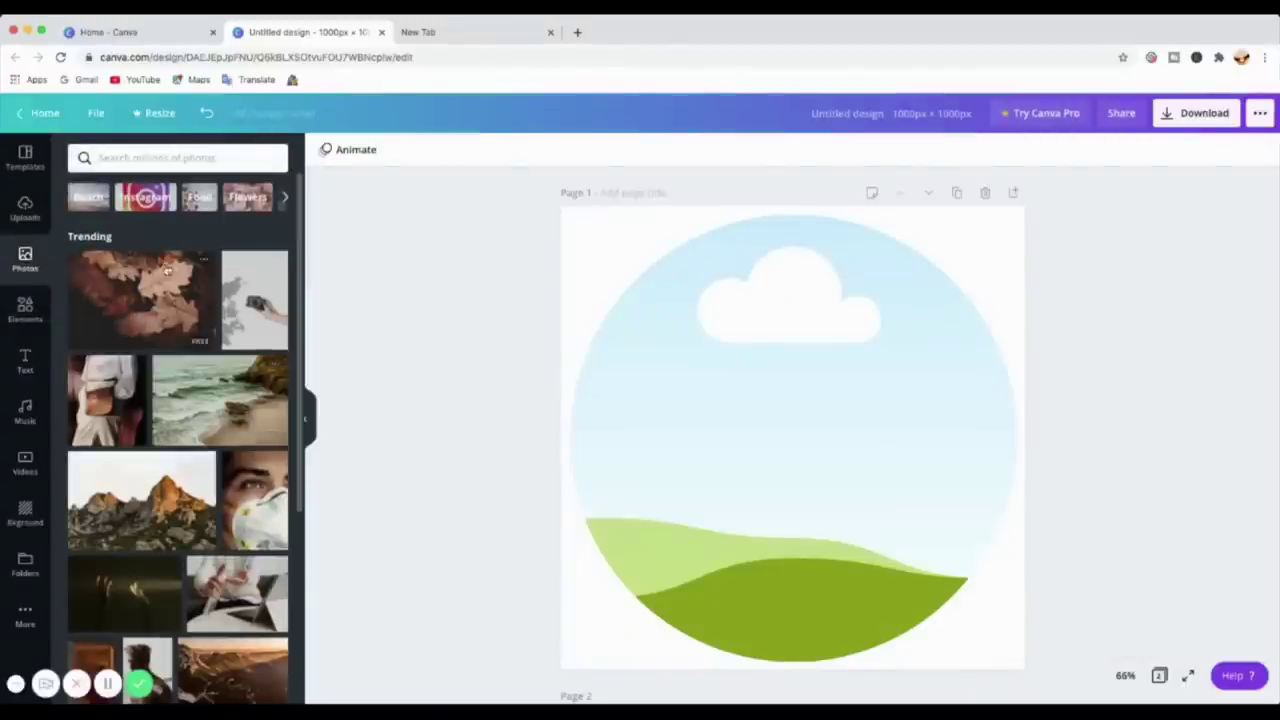
scroll(176, 308, down, 5)
scroll(176, 368, down, 3)
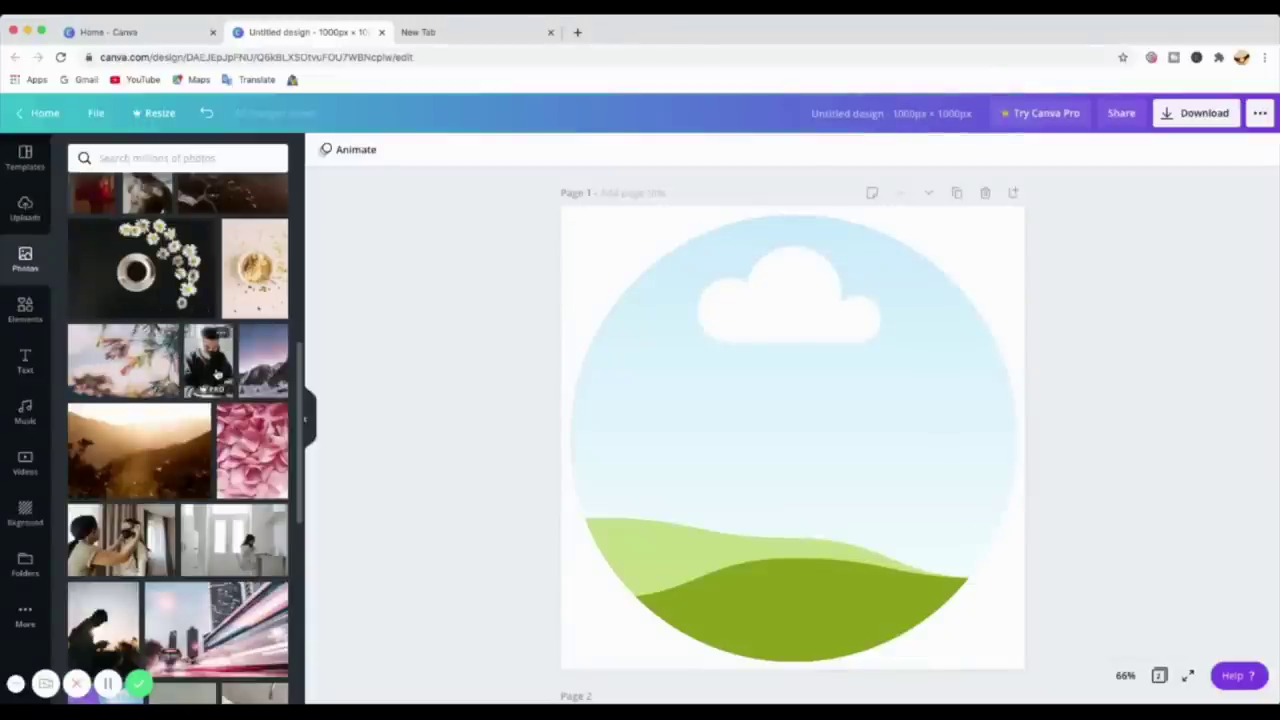
mouse_move(208, 395)
Fill the circular frame on page 1 with the uploaded portrait of the smiling man in glasses
click(25, 207)
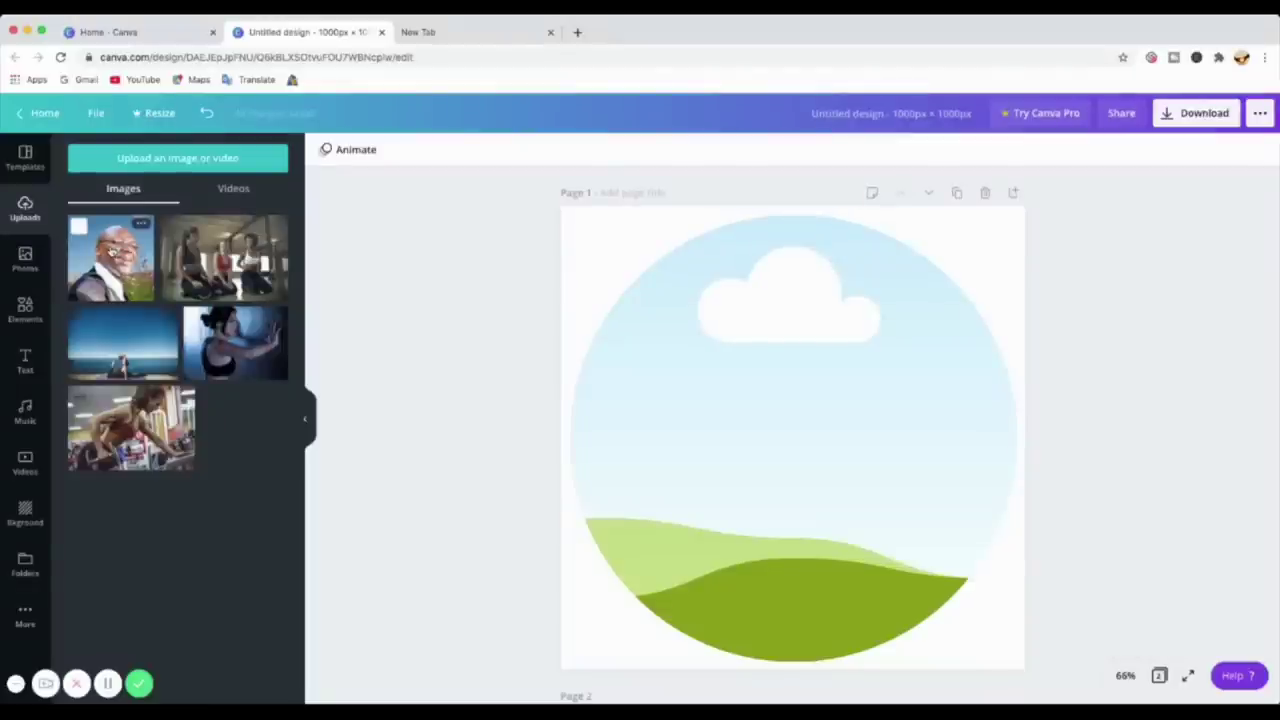
click(706, 434)
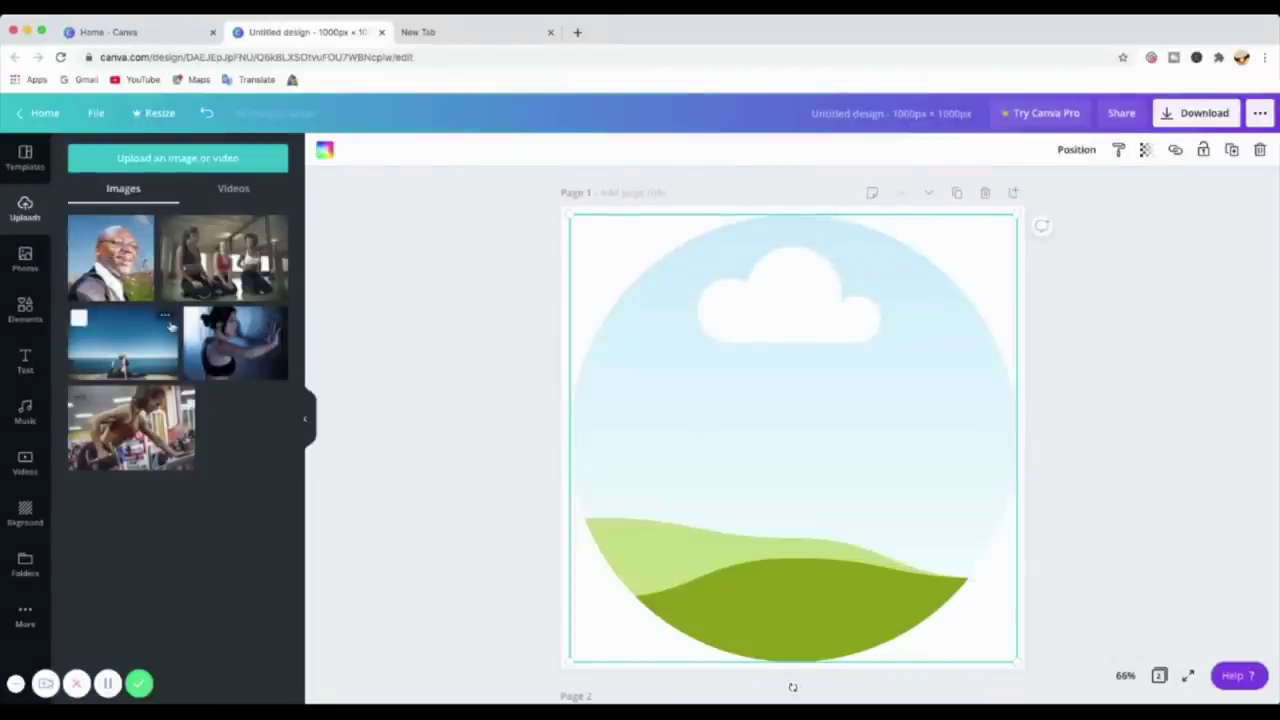
click(100, 264)
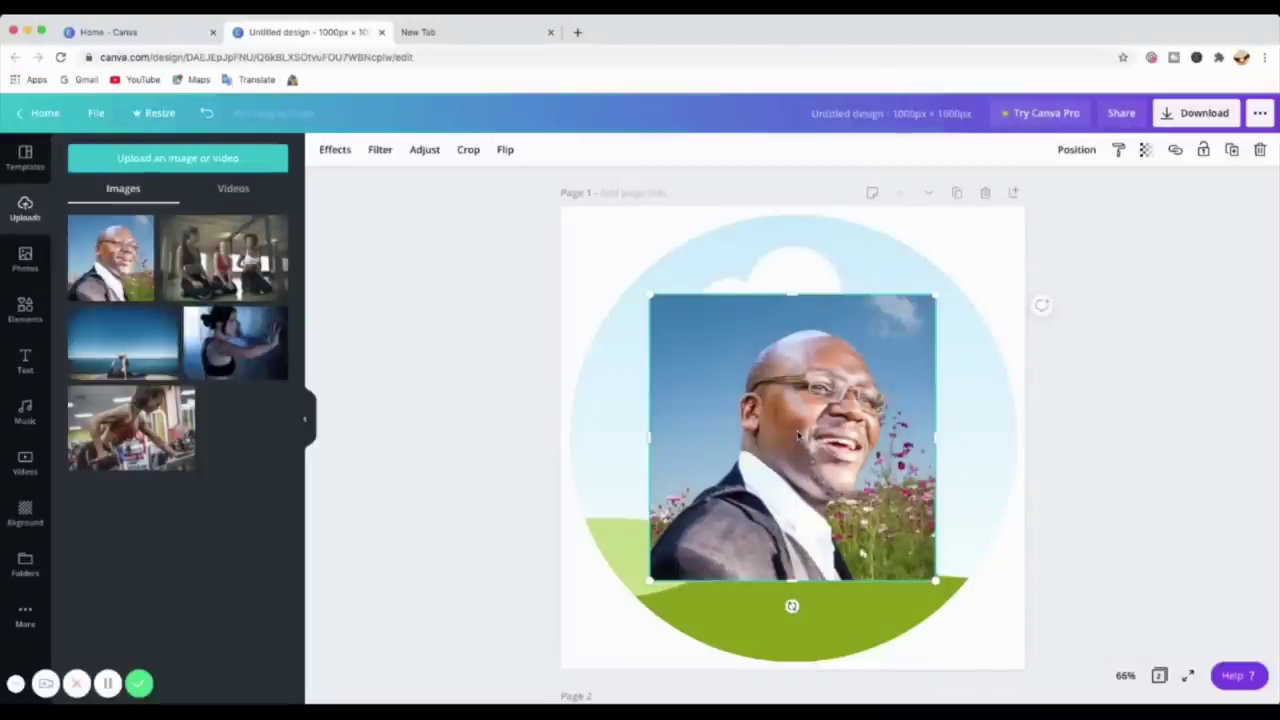
drag(799, 432, 789, 428)
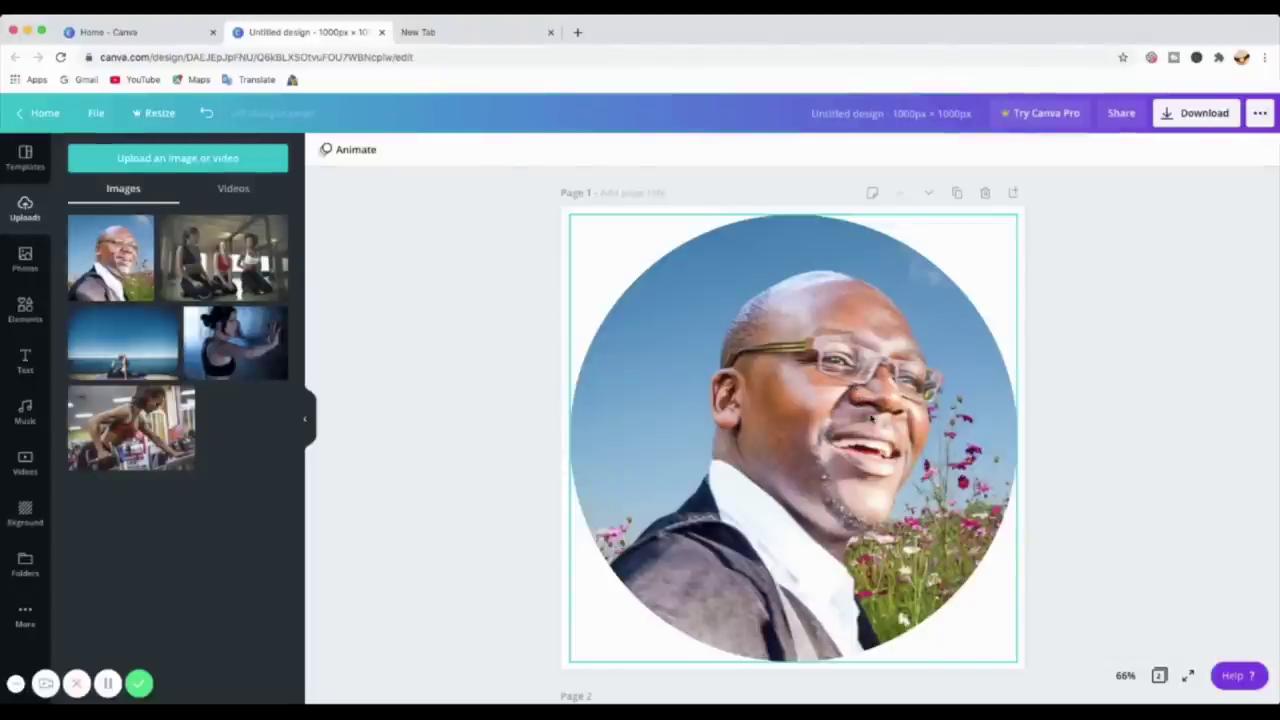
Crop the portrait inside the circular frame by enlarging it slightly and shifting it so the face fills more of the circle
click(806, 424)
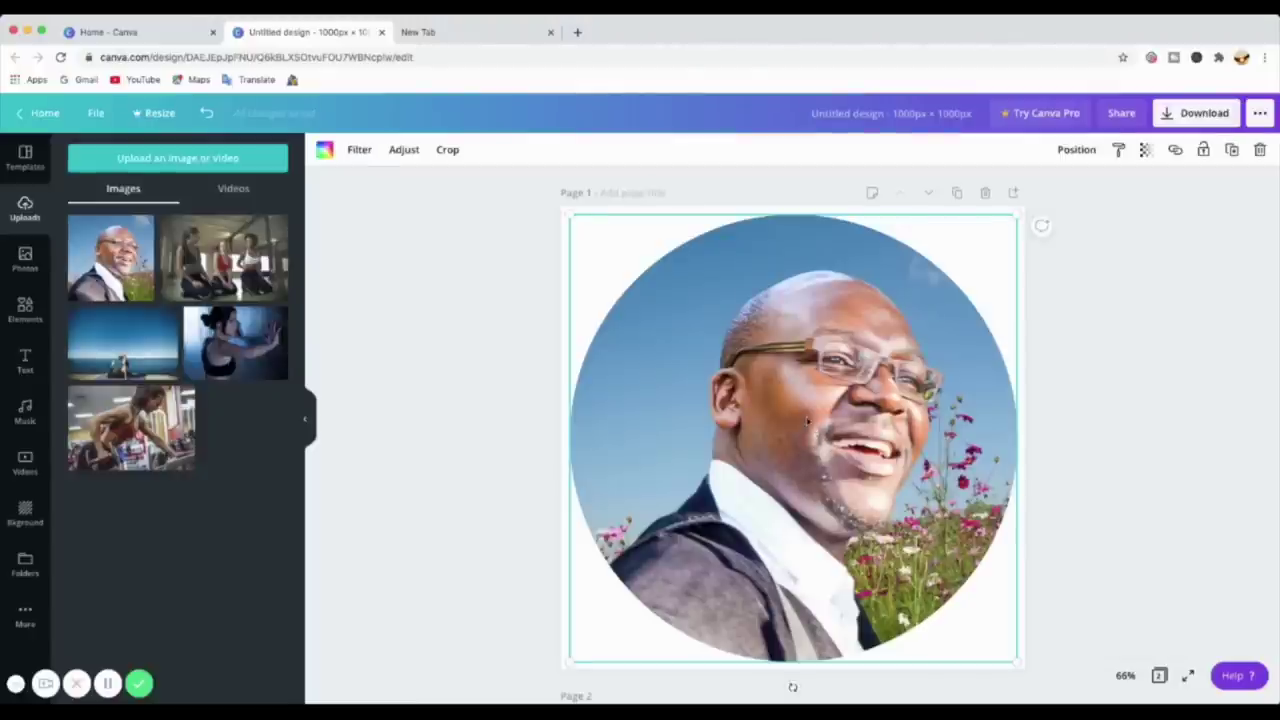
click(450, 151)
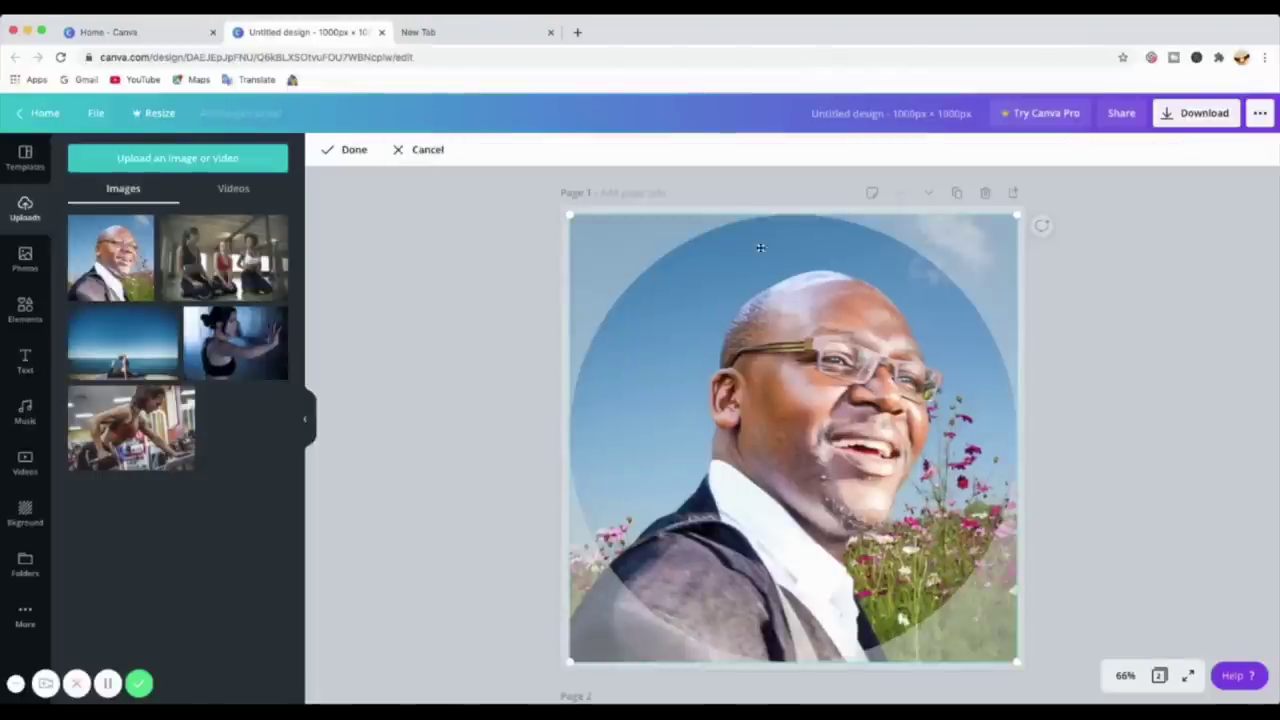
drag(569, 214, 516, 200)
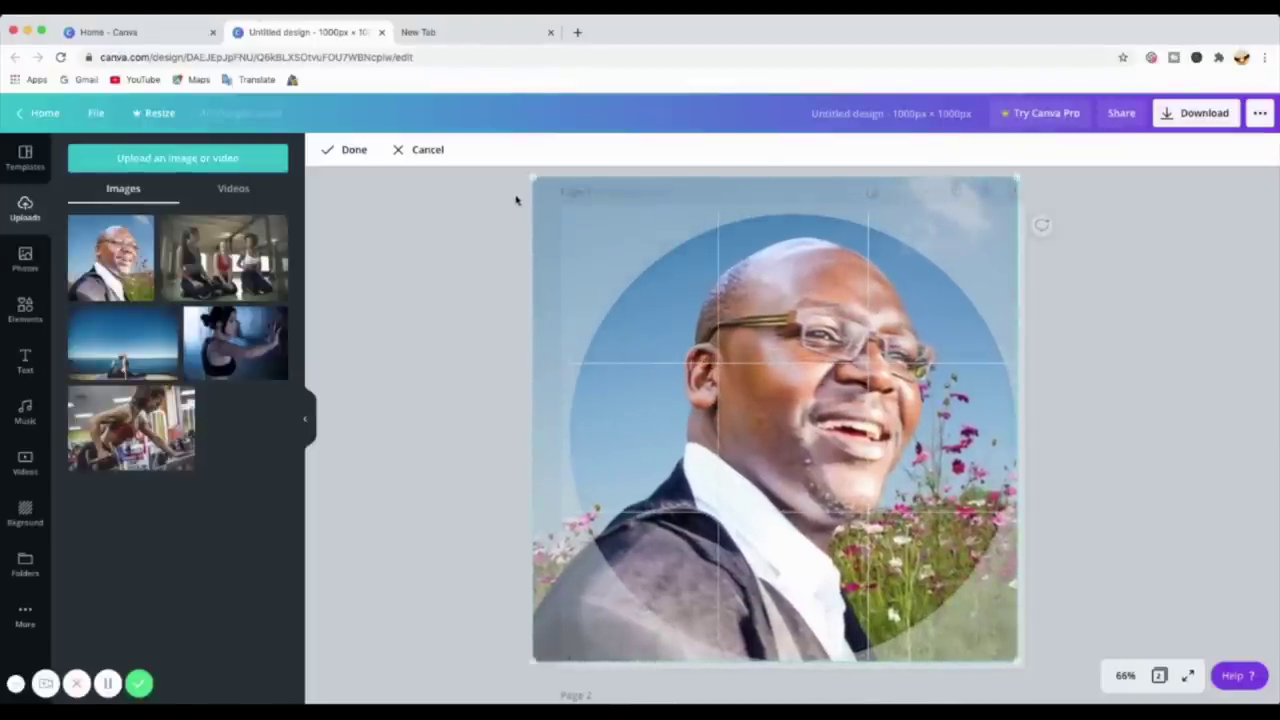
drag(1016, 662, 1040, 681)
drag(837, 410, 789, 412)
click(1171, 397)
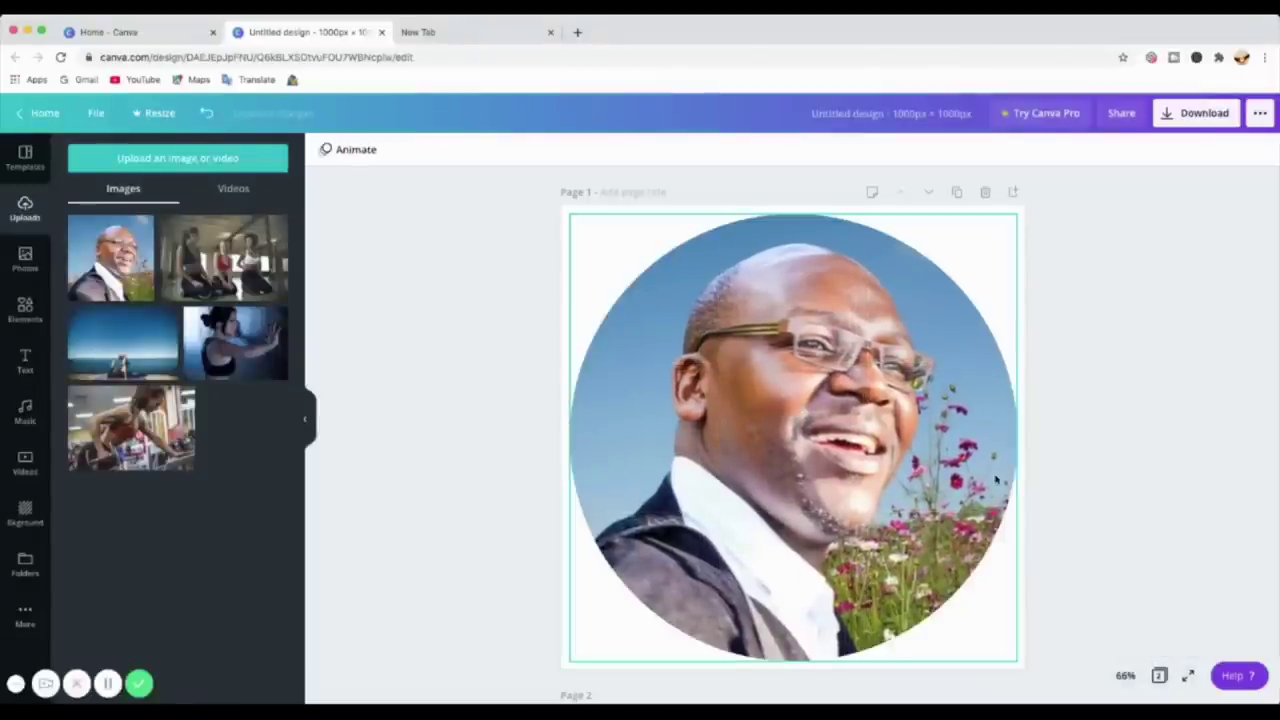
Delete the blank page 2 from the design
scroll(884, 462, down, 3)
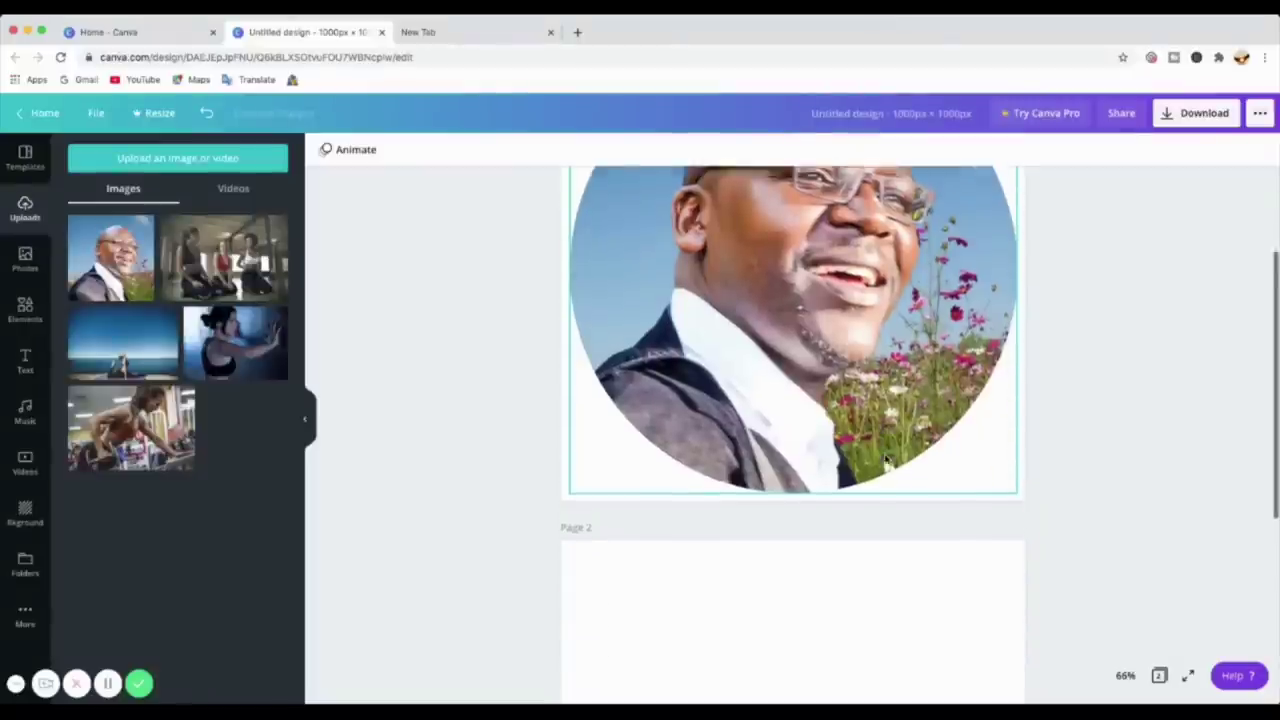
scroll(885, 459, up, 1)
scroll(885, 459, up, 2)
scroll(1031, 429, down, 2)
scroll(1075, 462, down, 1)
scroll(1054, 460, down, 3)
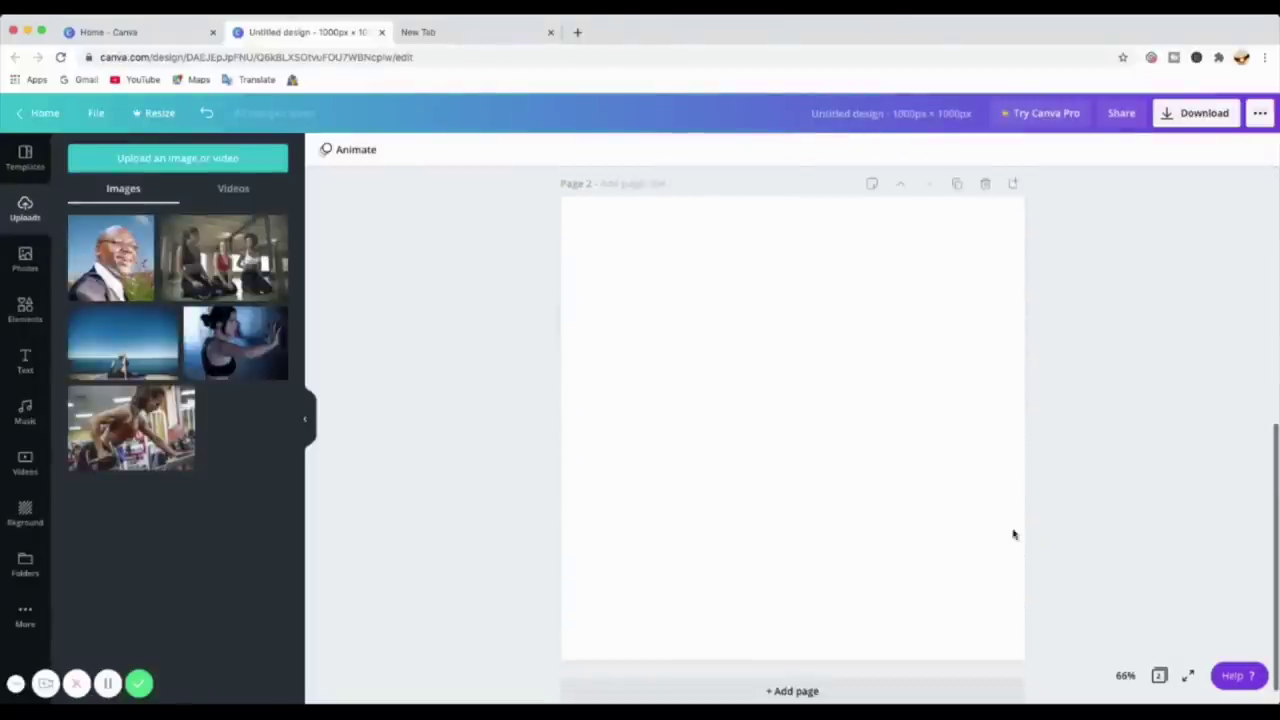
scroll(1011, 534, up, 1)
scroll(999, 528, up, 1)
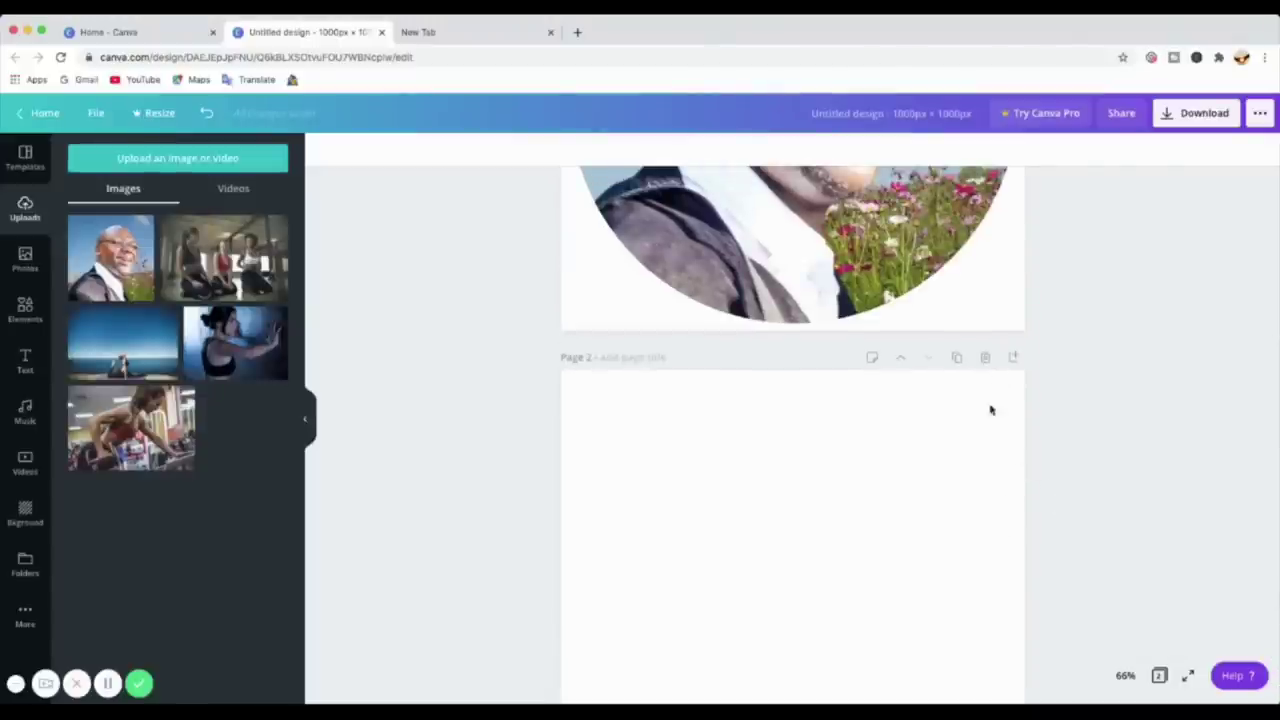
click(985, 357)
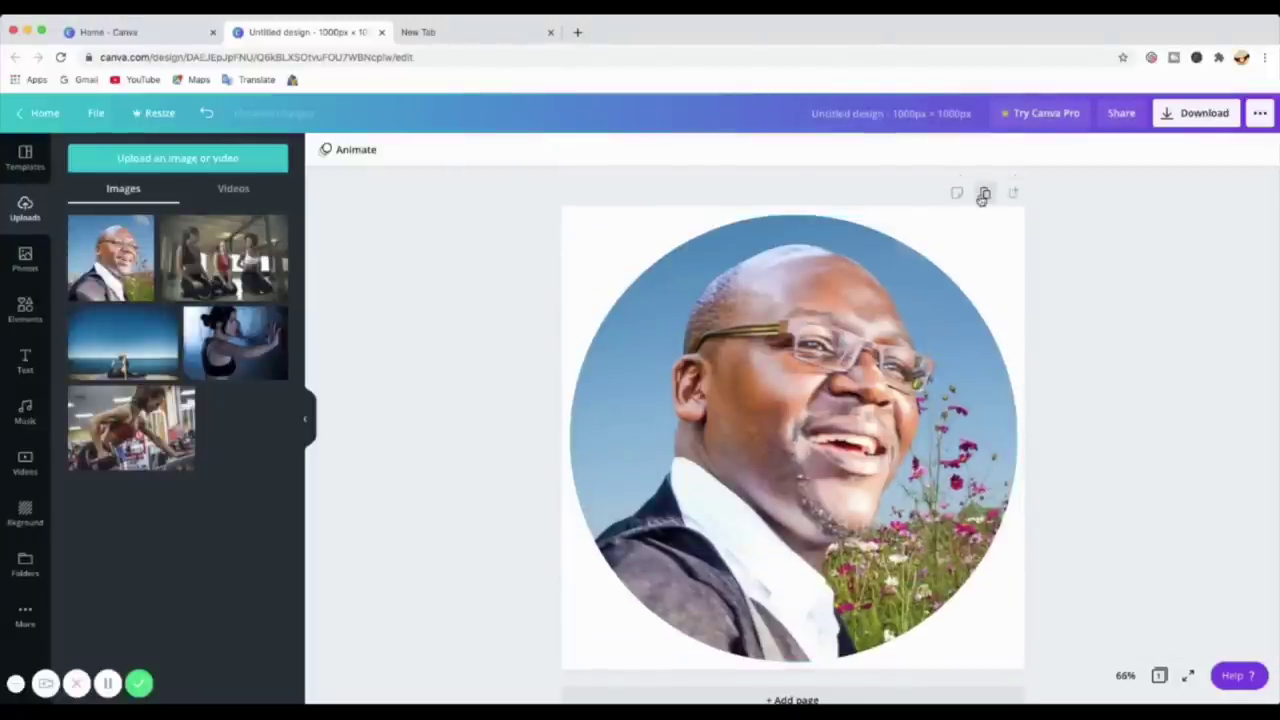
Duplicate the page with the circular portrait and return to page 1
click(984, 193)
scroll(790, 430, up, 5)
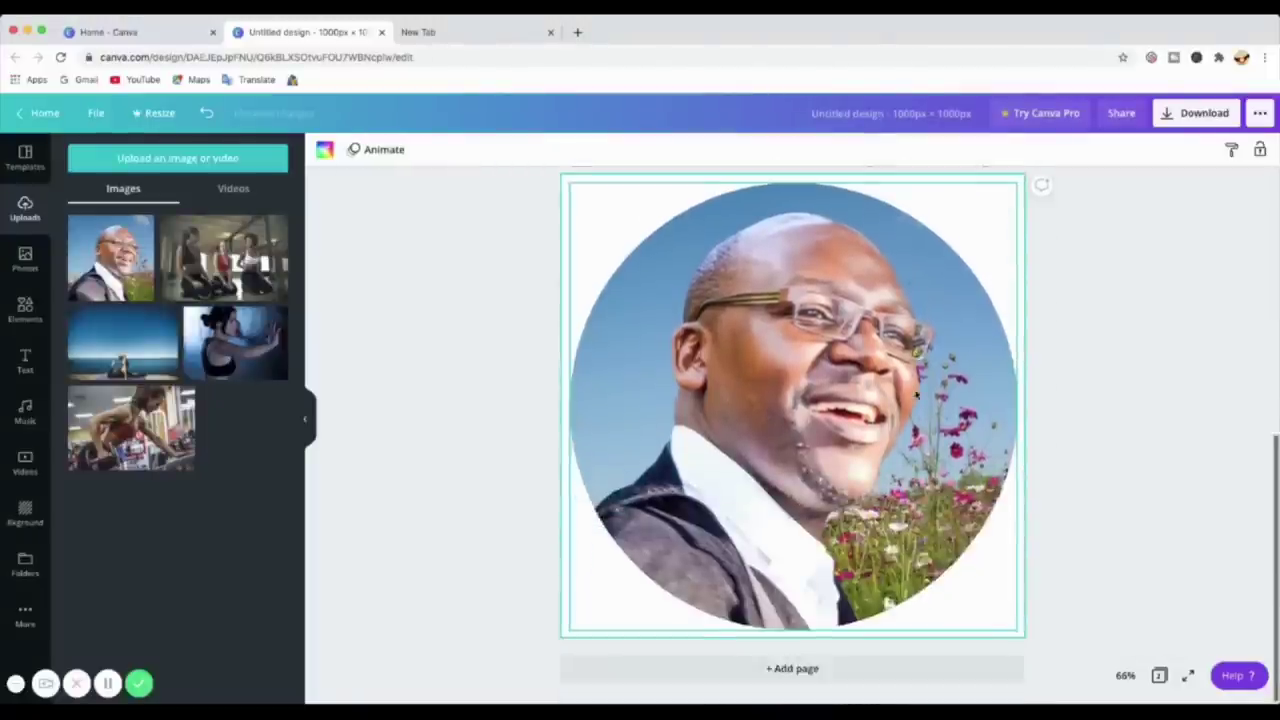
scroll(915, 400, up, 3)
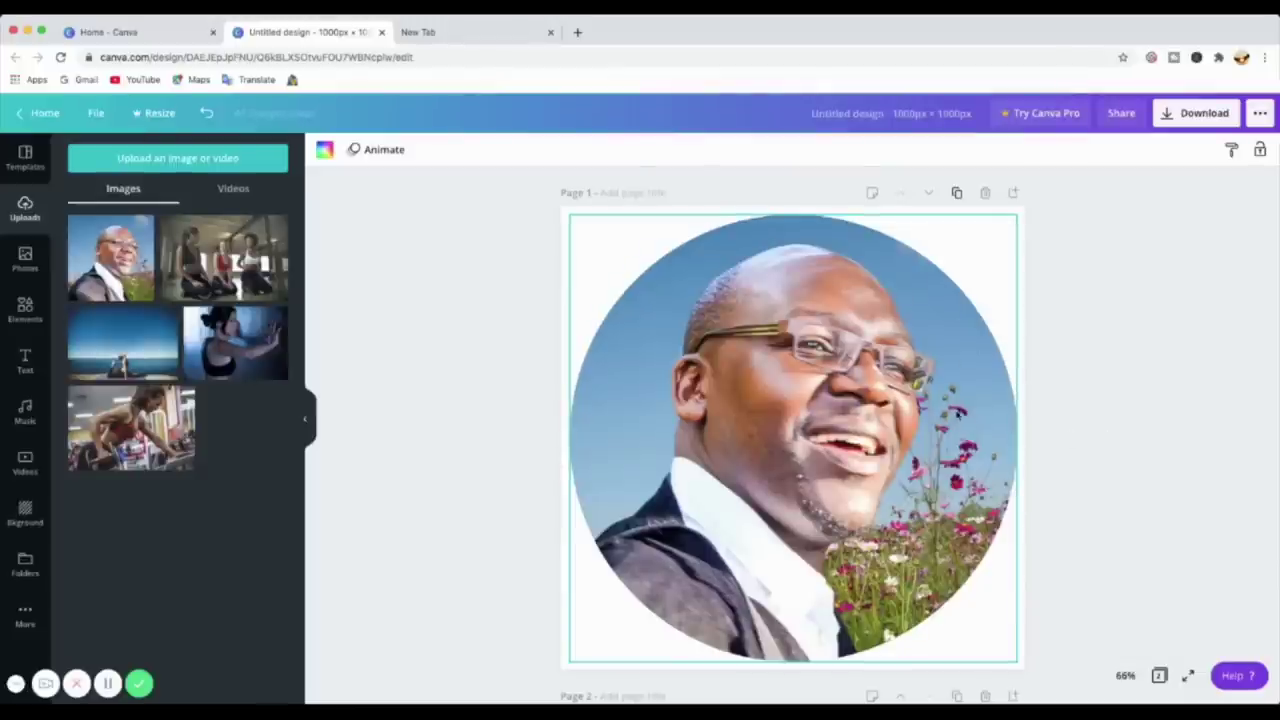
click(1024, 360)
click(1165, 116)
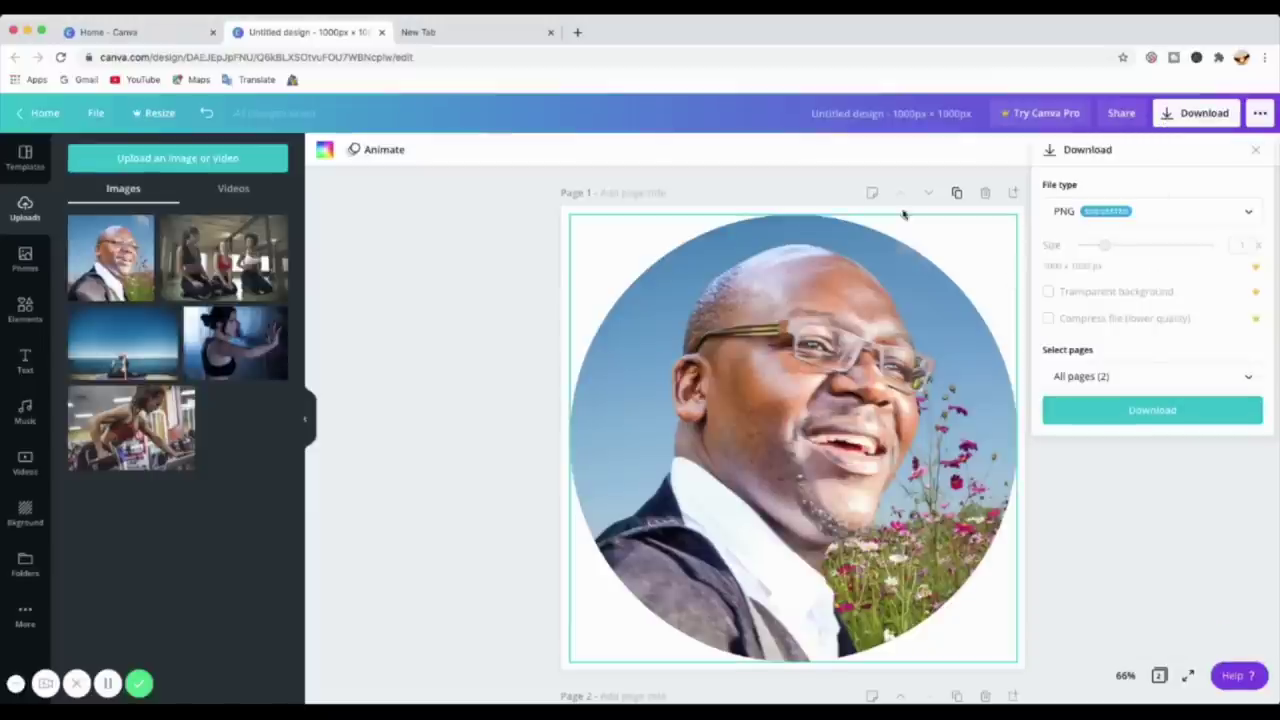
click(594, 274)
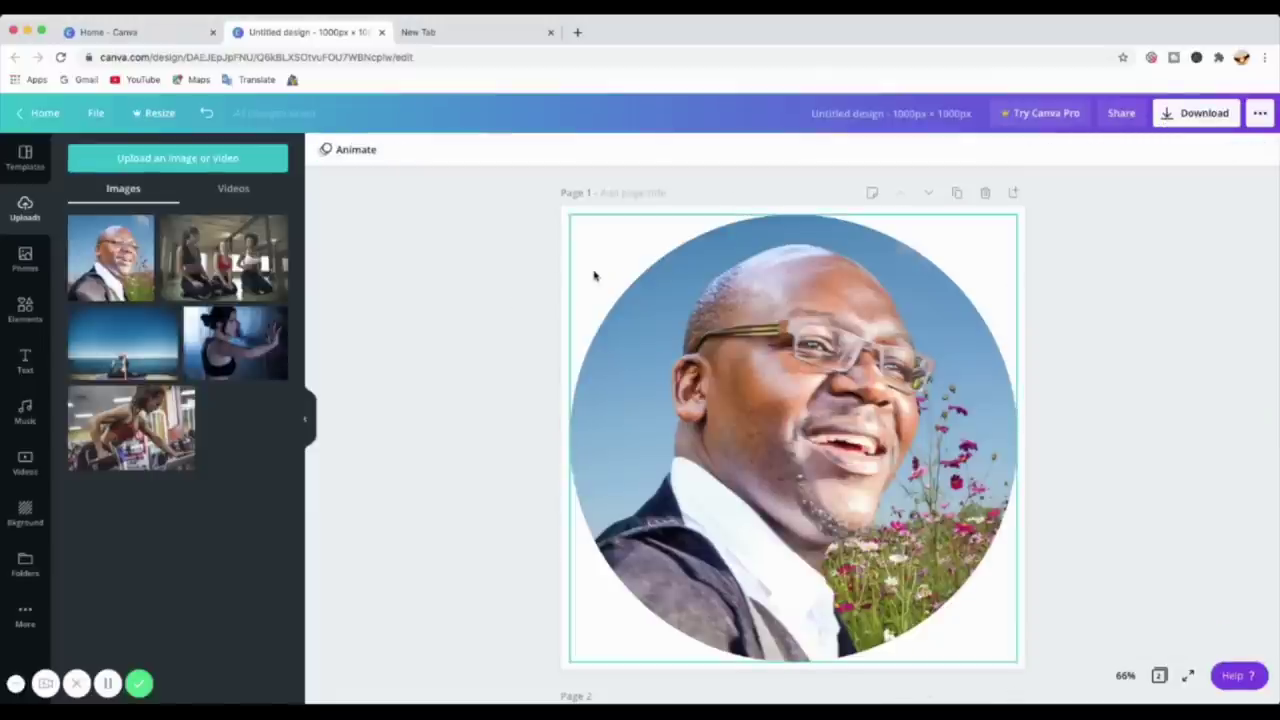
click(541, 231)
click(563, 217)
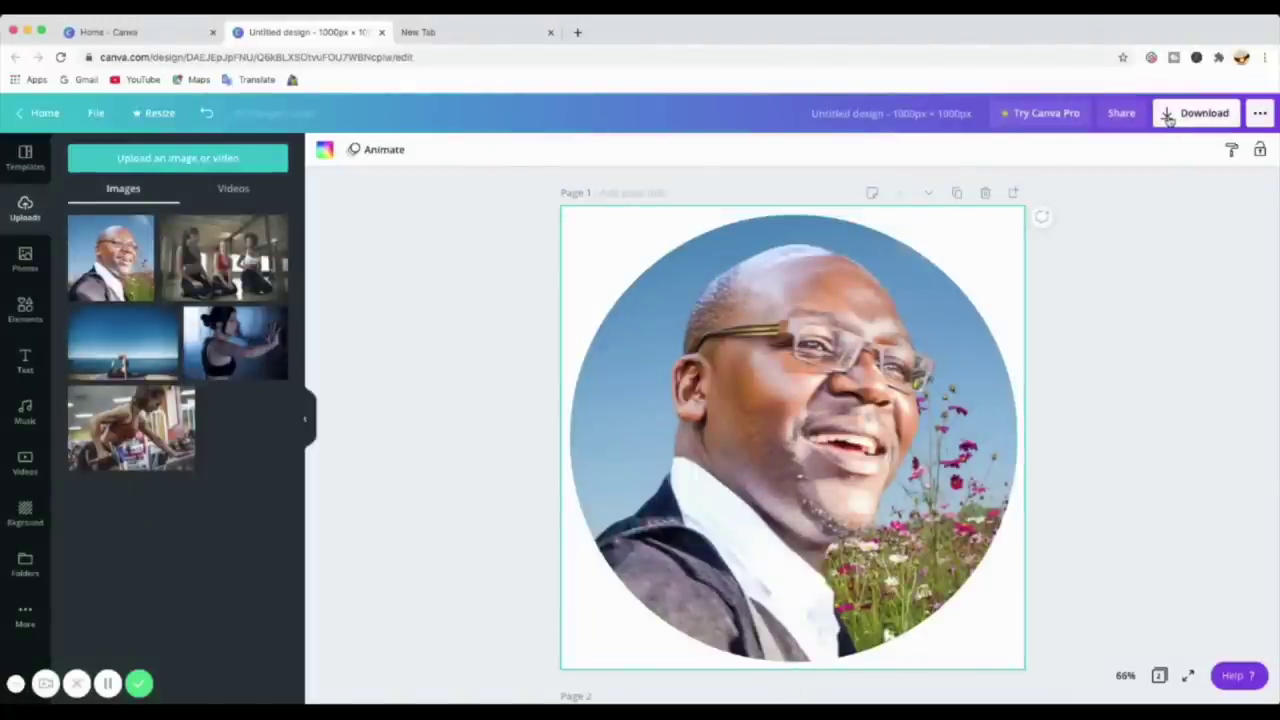
Download only page 1 of the design as a PNG file
click(1187, 116)
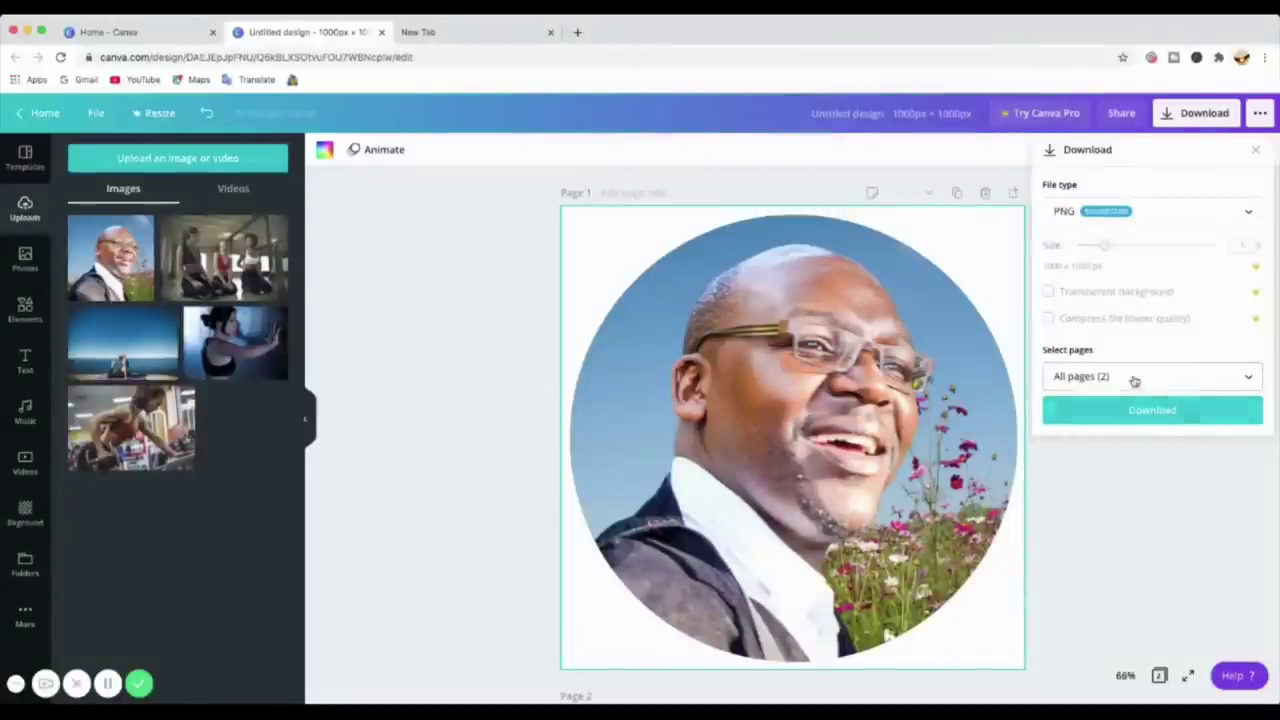
click(1247, 376)
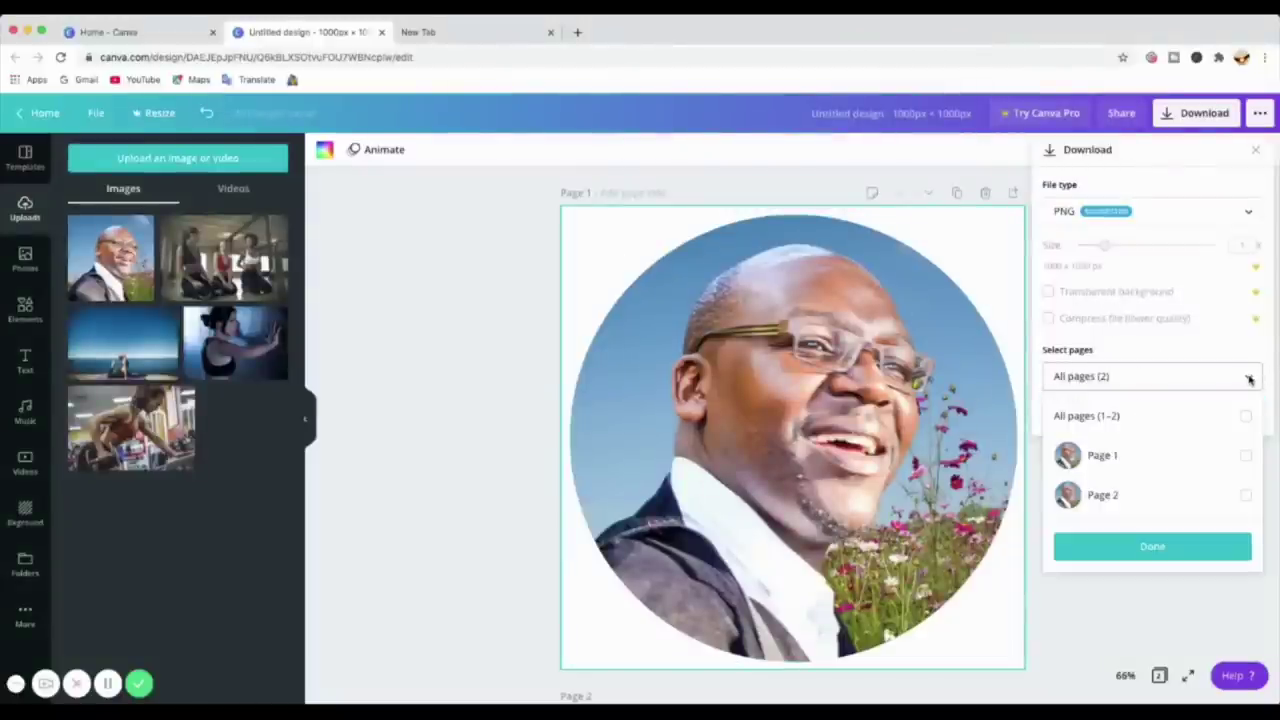
click(1246, 455)
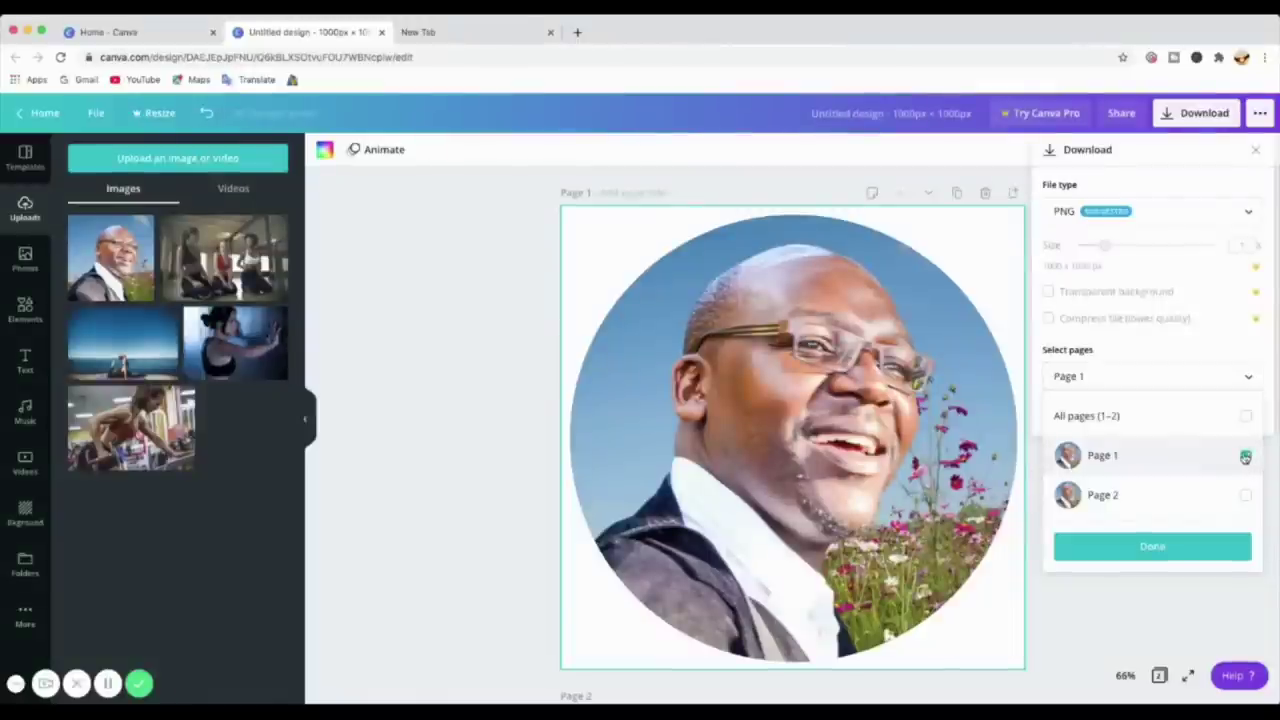
click(1166, 555)
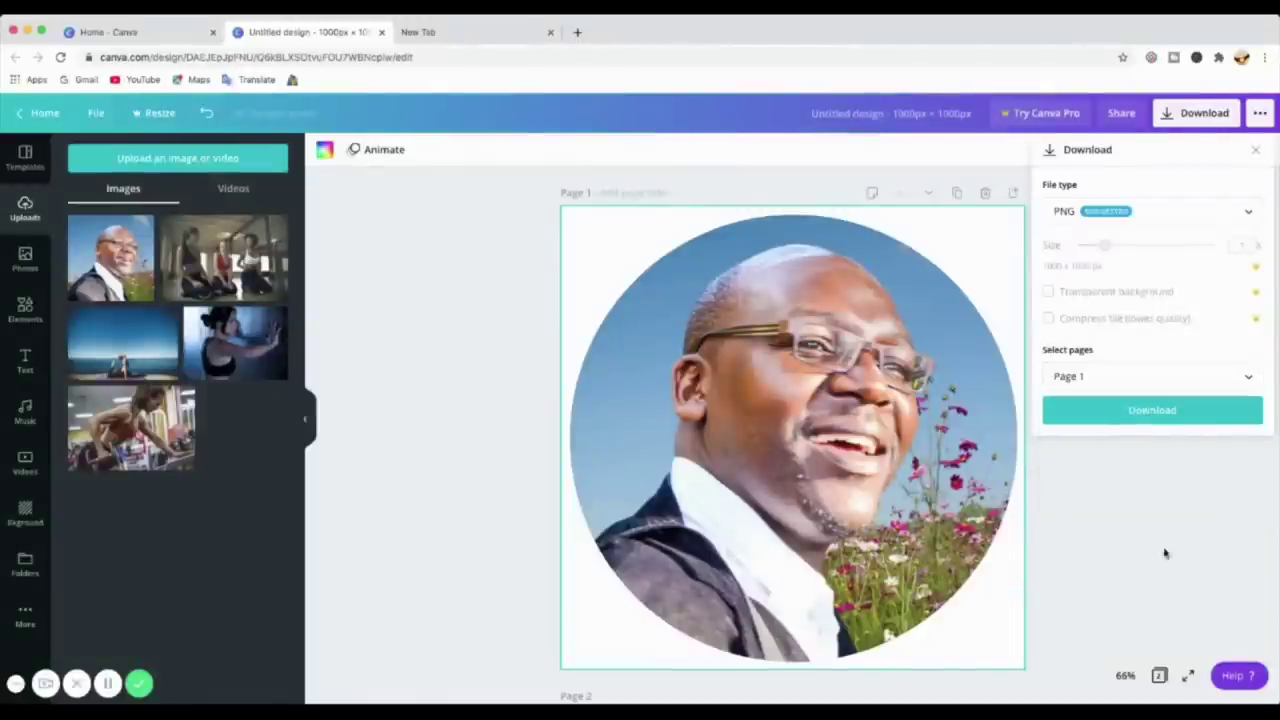
click(1130, 413)
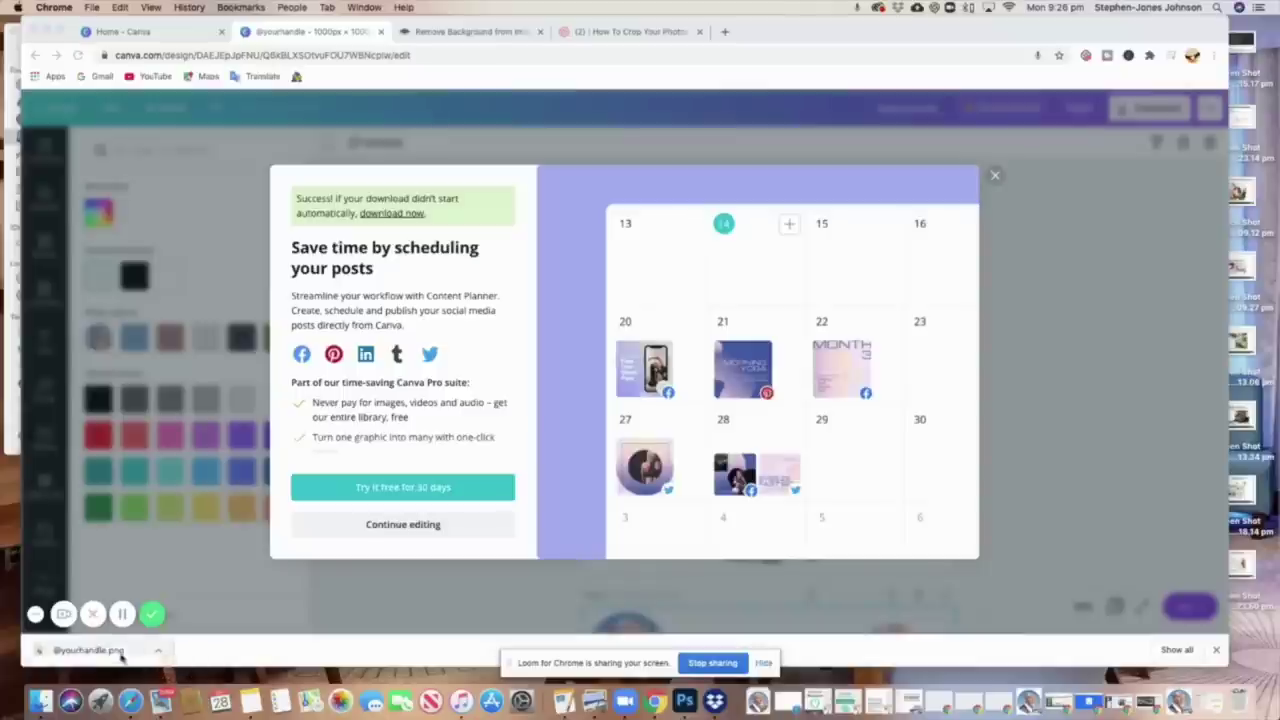
click(121, 652)
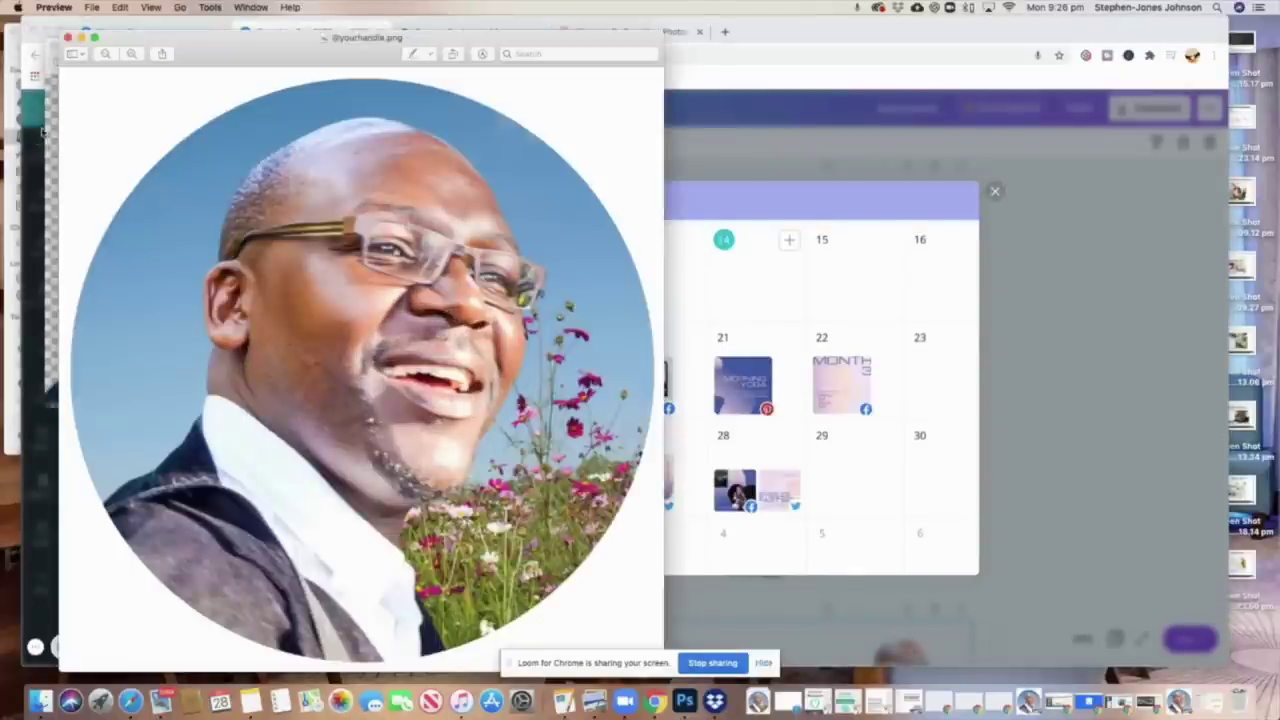
click(48, 126)
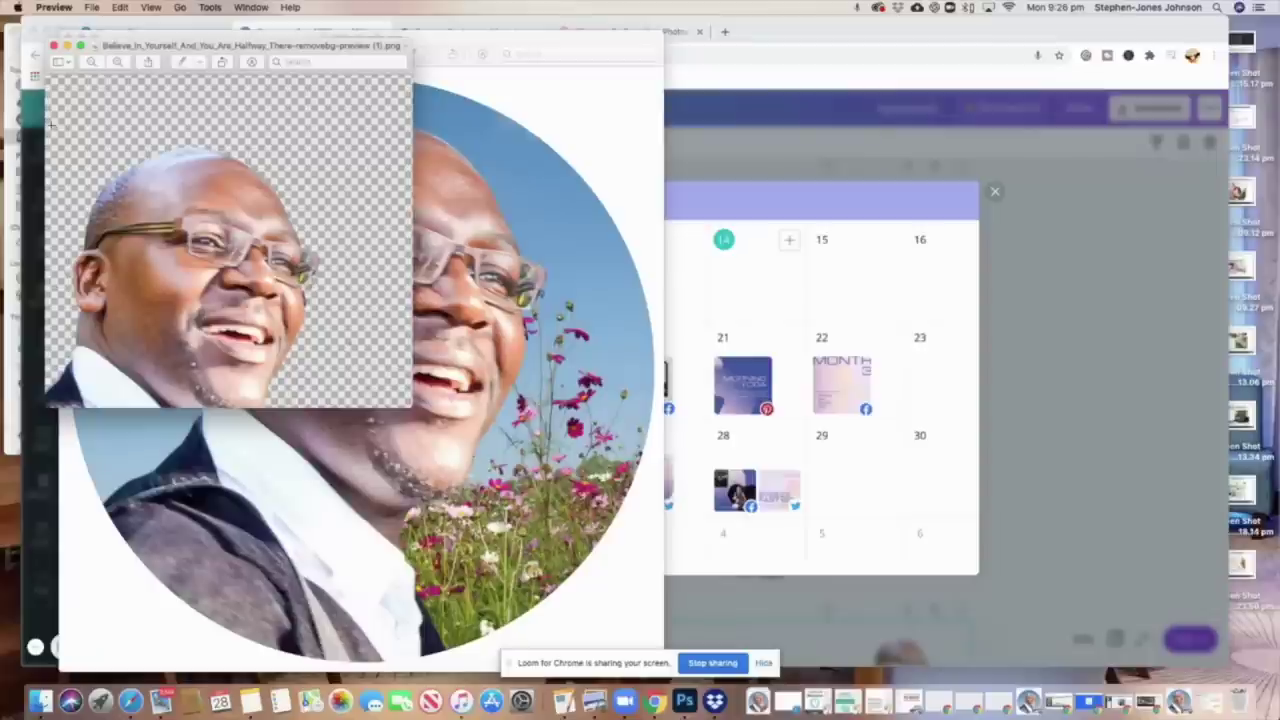
click(584, 91)
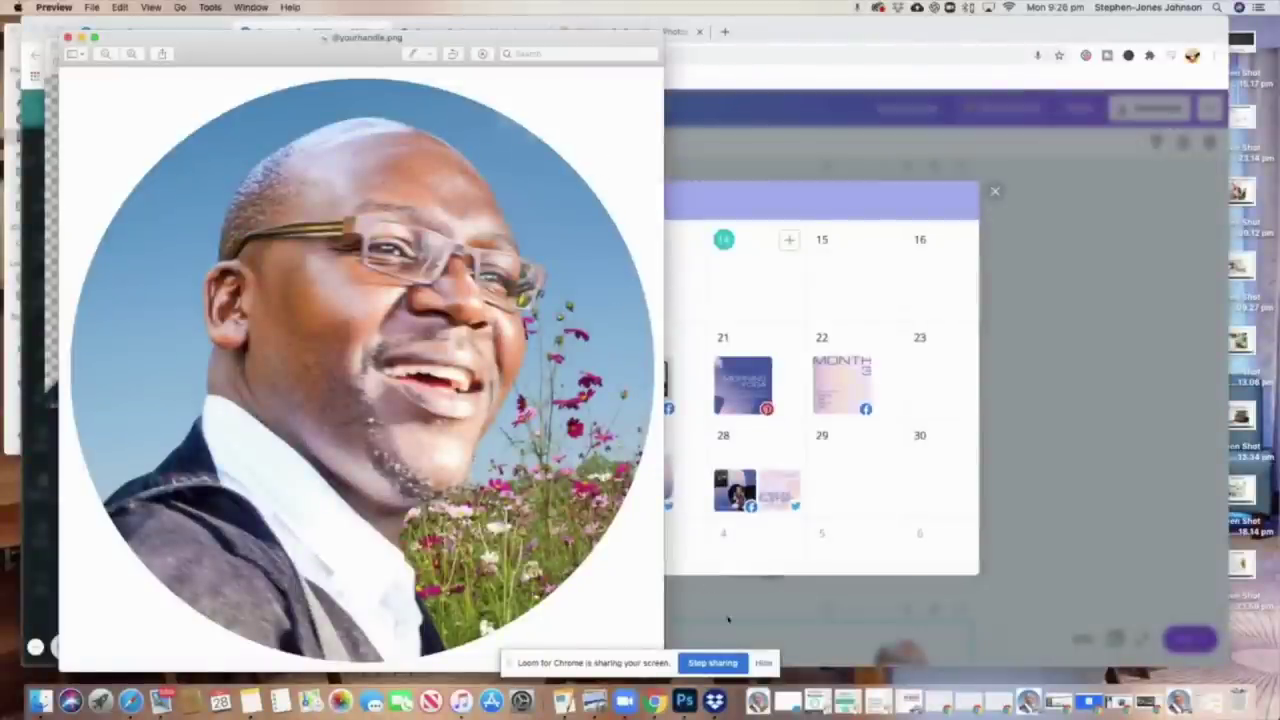
click(764, 664)
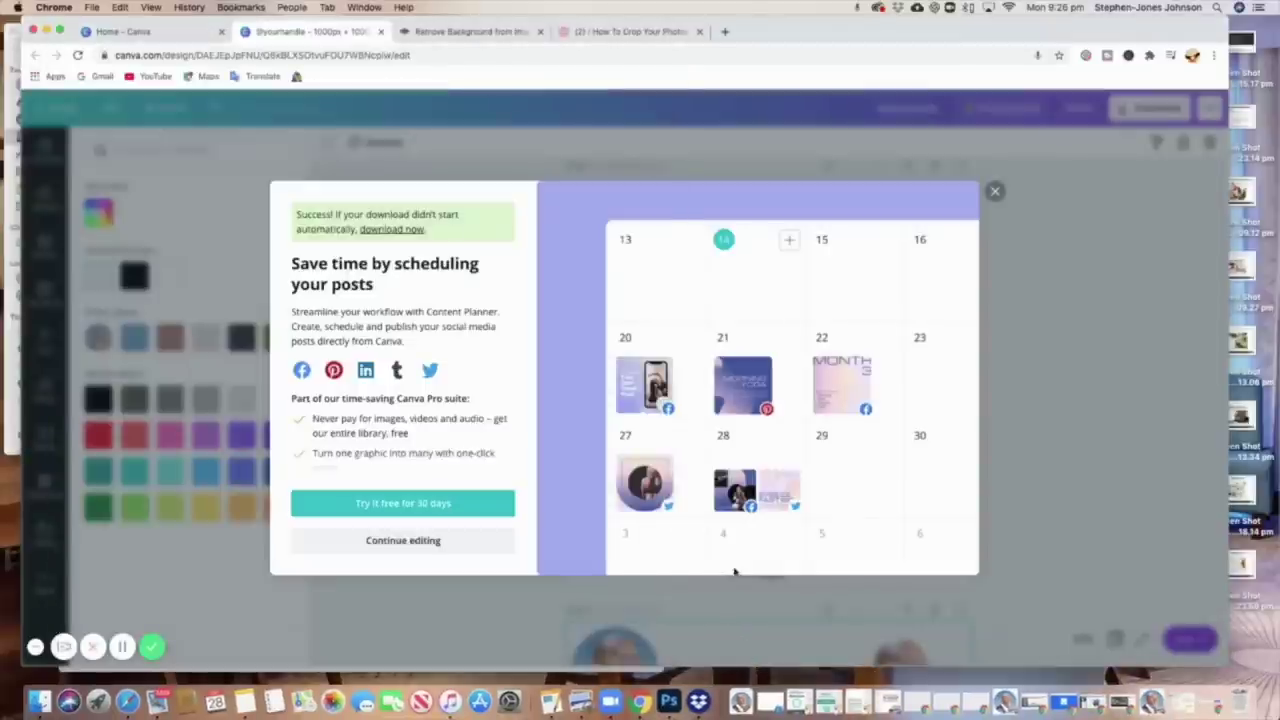
Switch to remove.bg and discard the previously processed portrait from the upload page
click(466, 31)
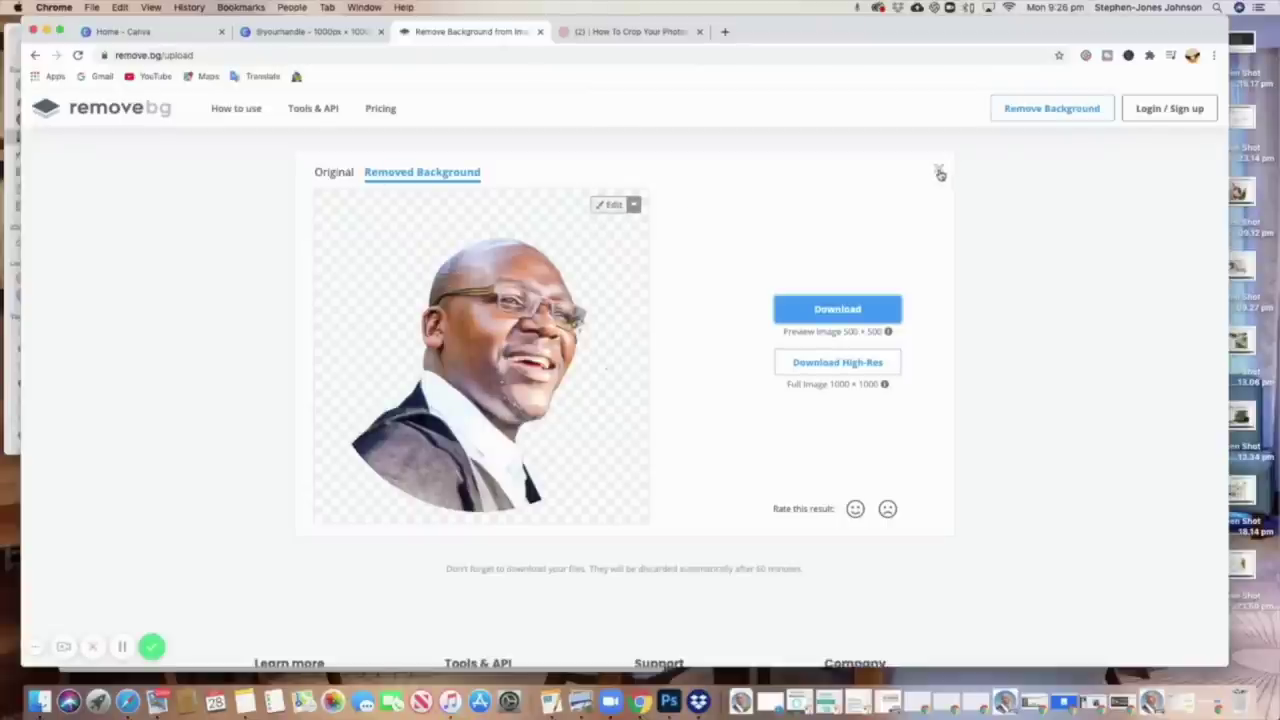
scroll(746, 309, up, 2)
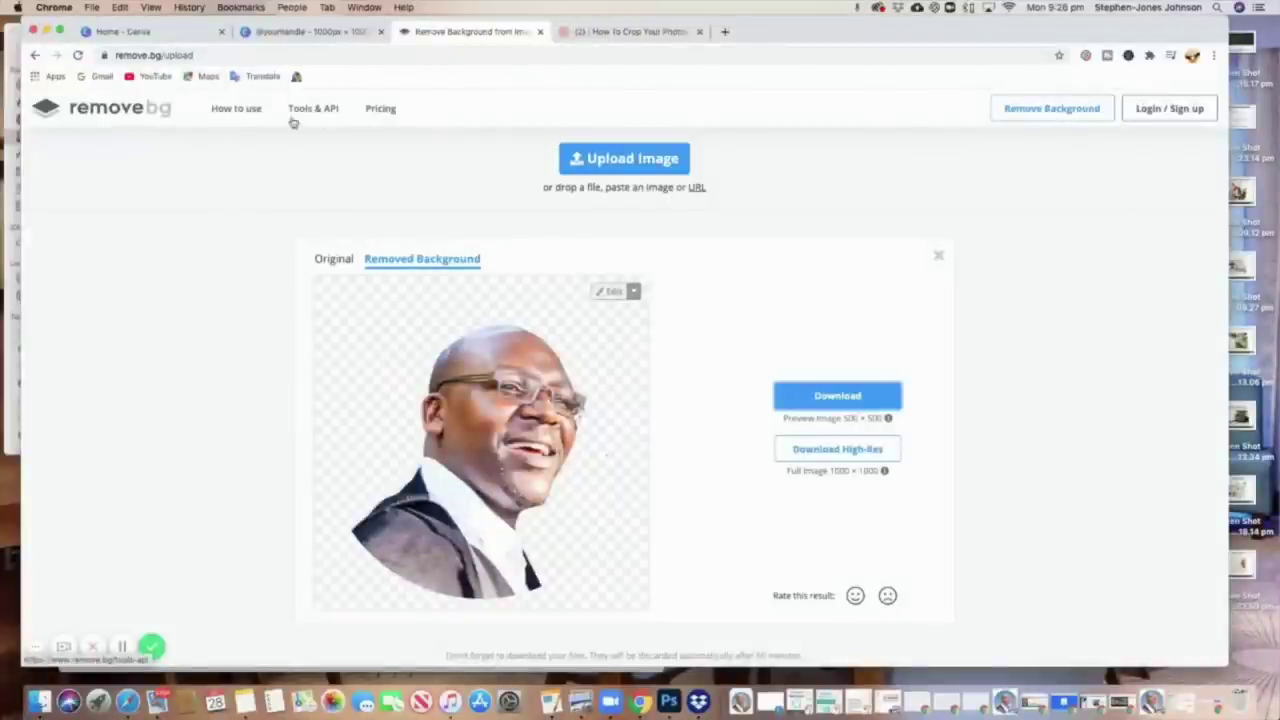
click(940, 257)
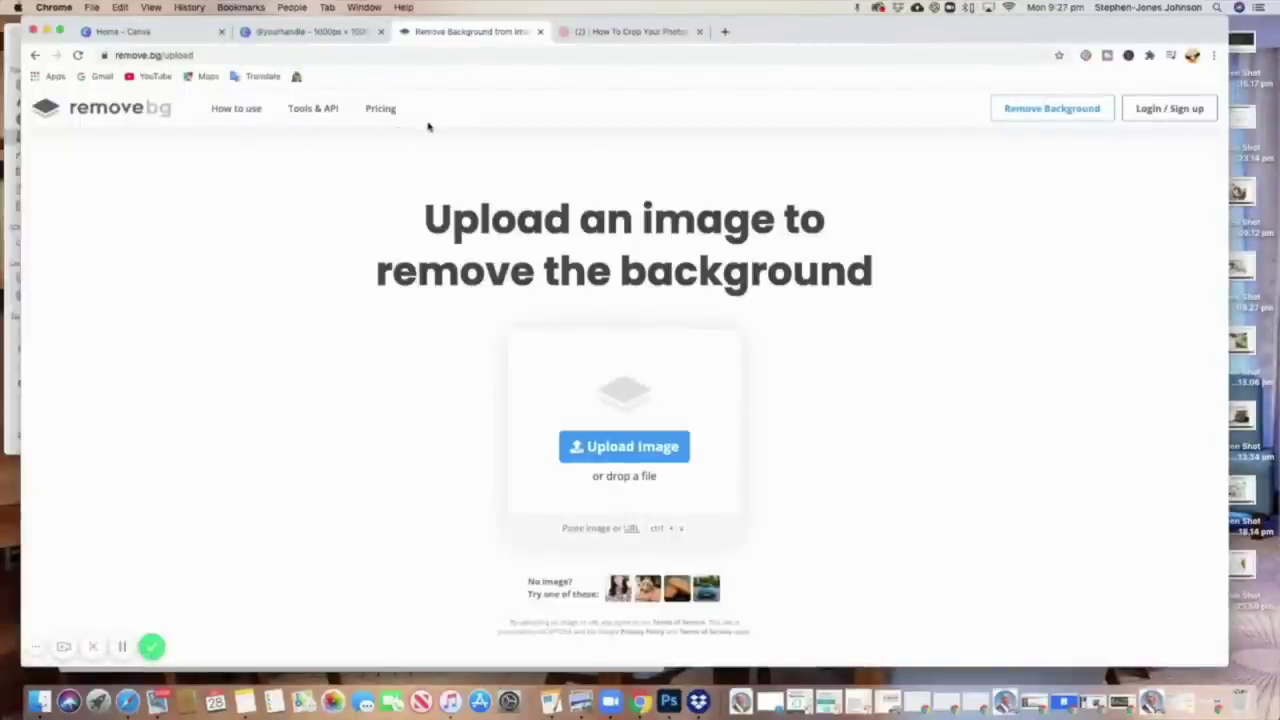
scroll(661, 402, down, 5)
scroll(700, 351, up, 5)
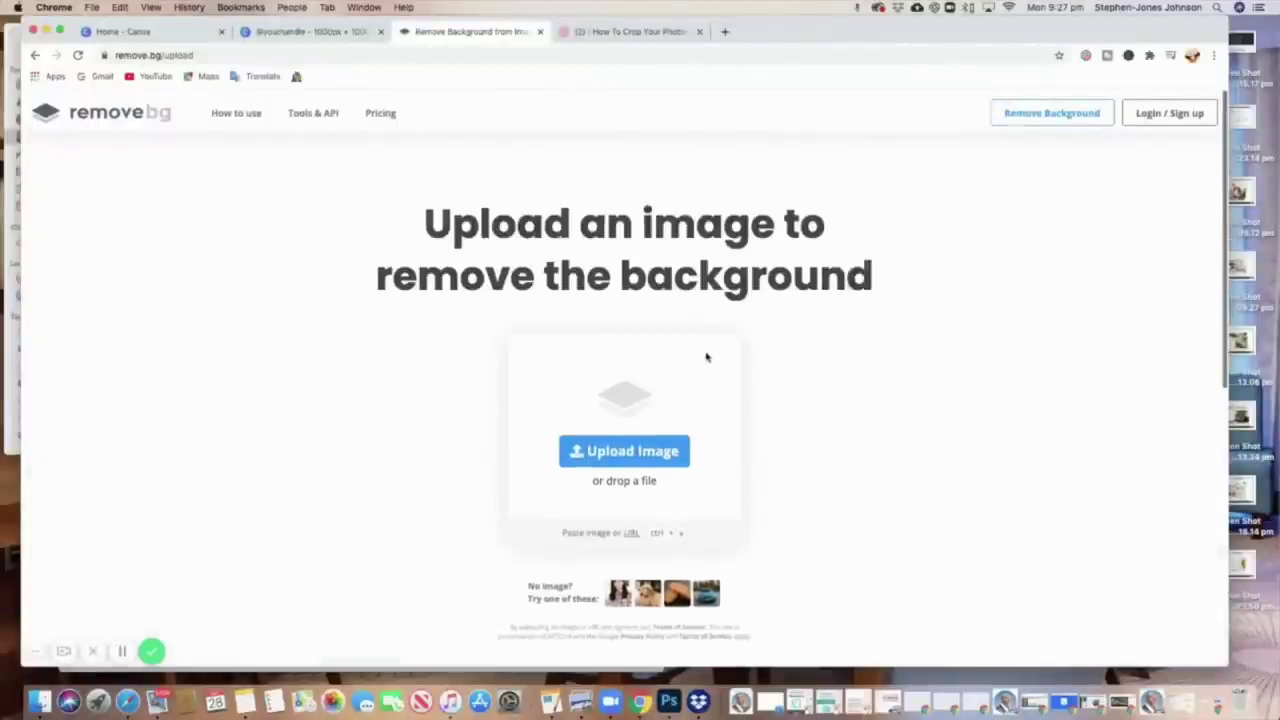
click(650, 447)
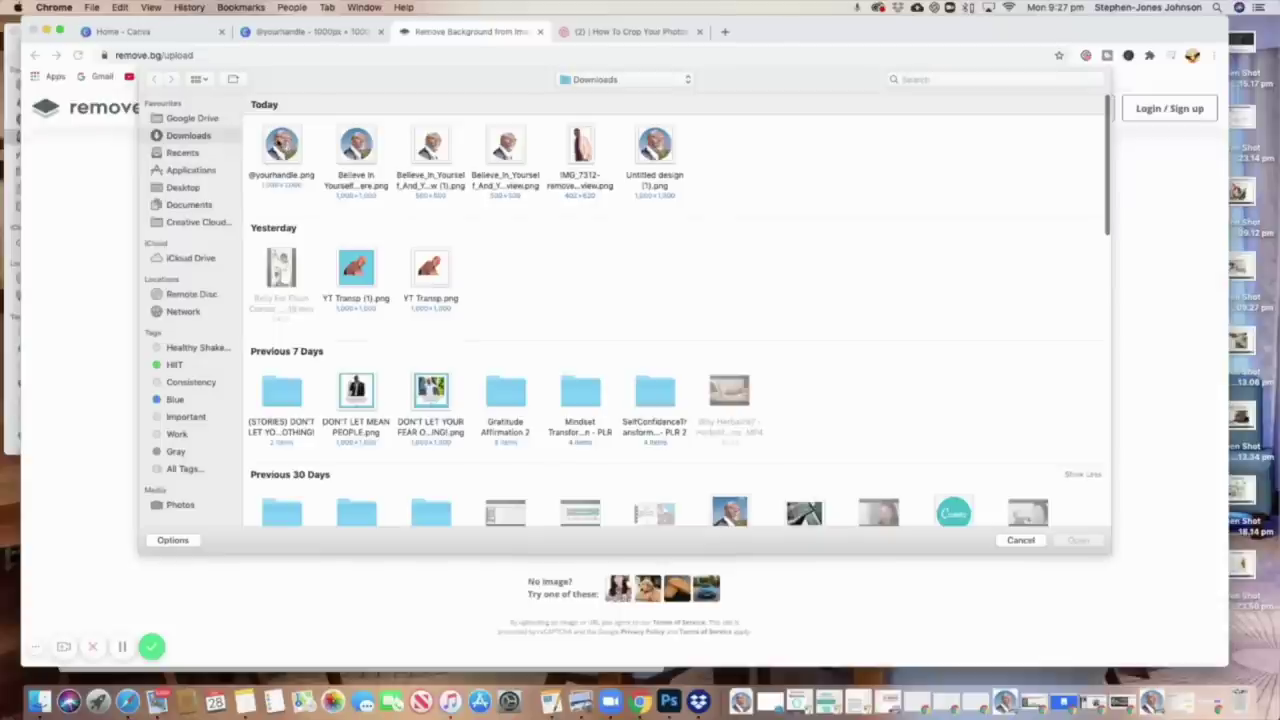
click(279, 143)
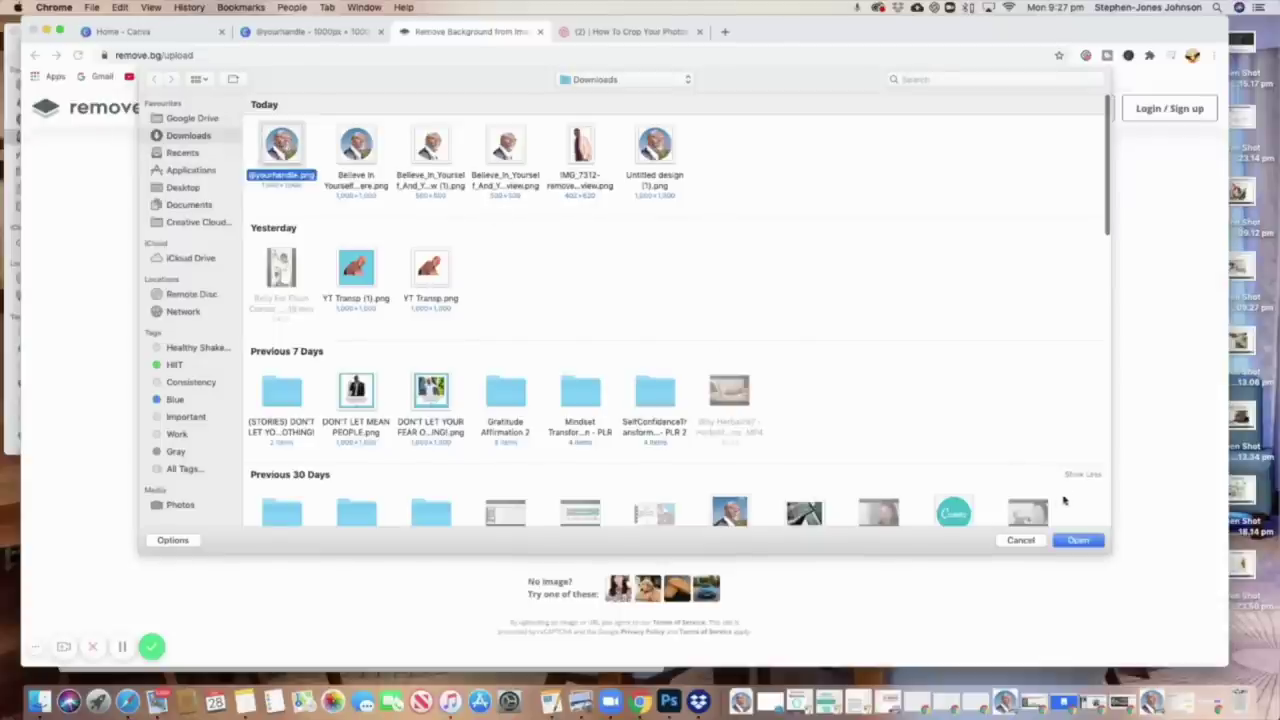
click(1078, 540)
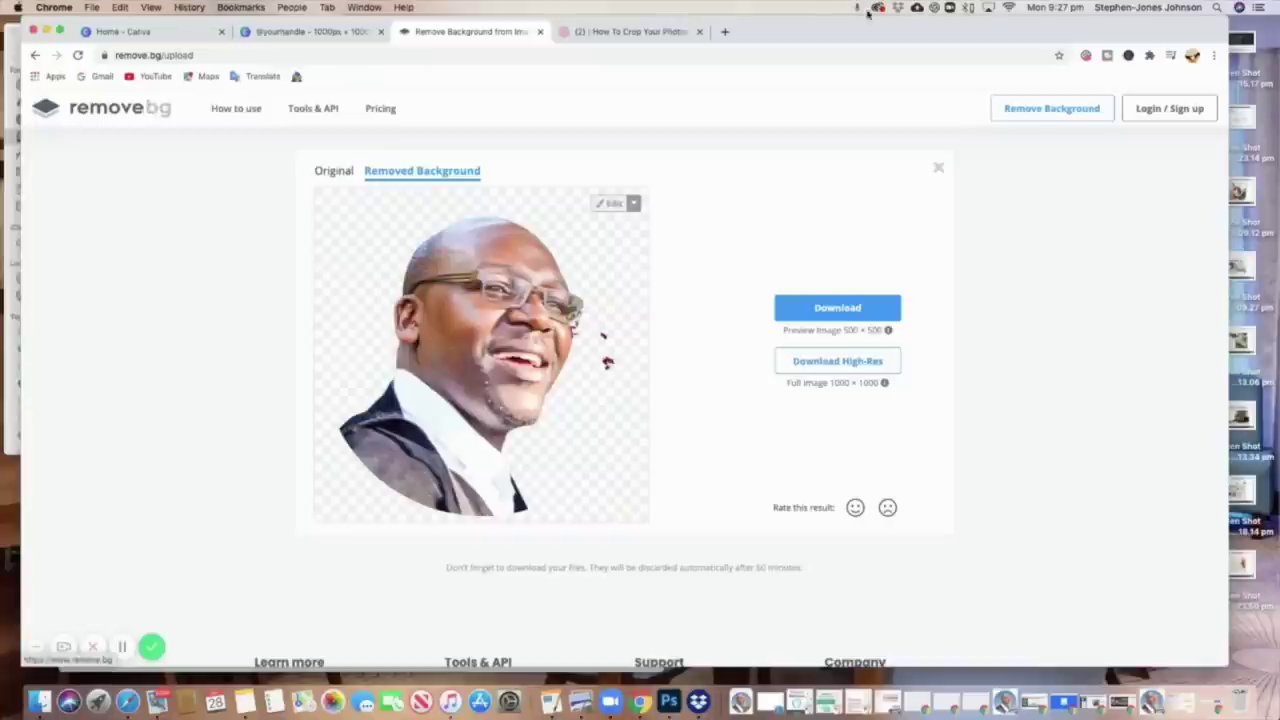
Move the browser window aside and bring the earlier background-removed portrait preview to the front for comparison
drag(795, 34, 832, 40)
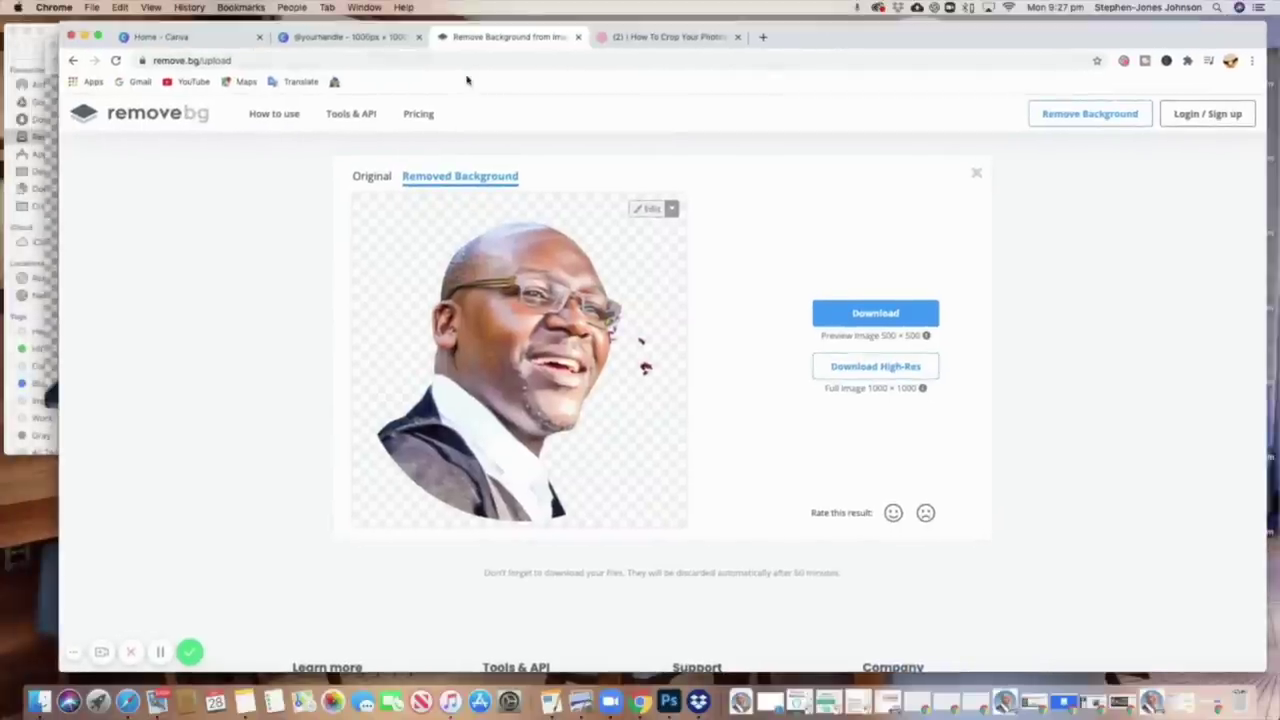
double_click(52, 118)
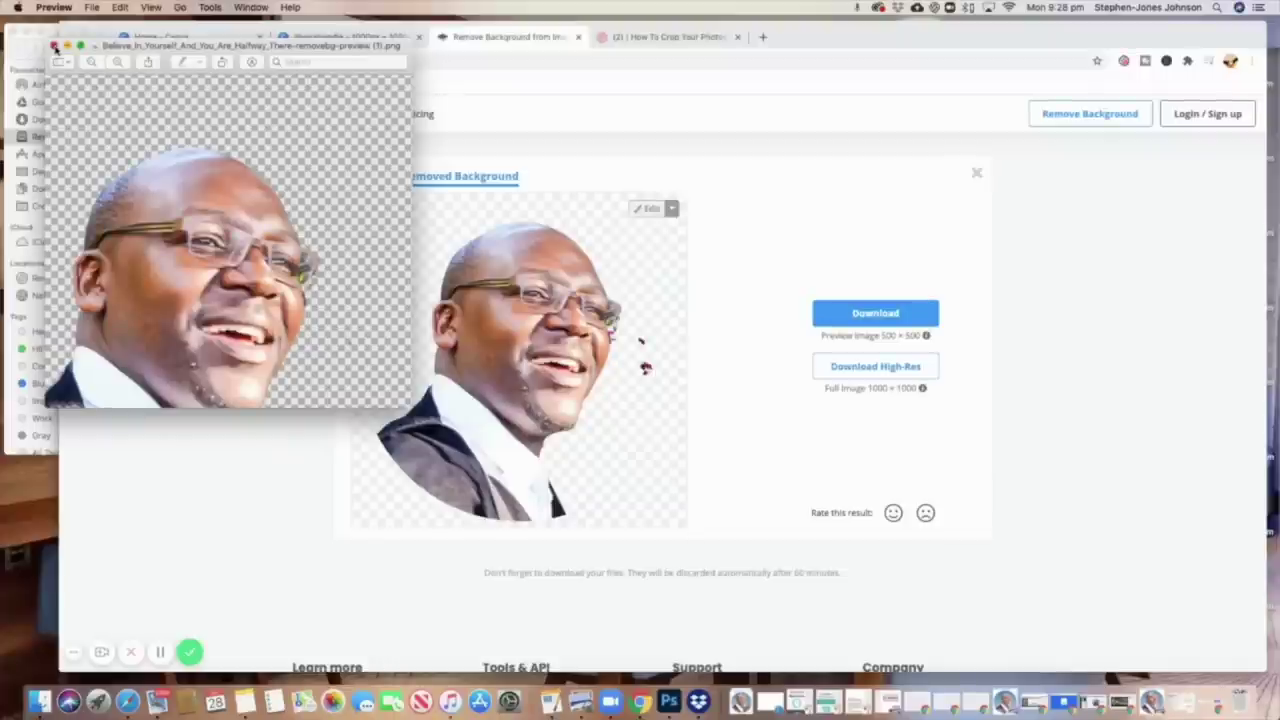
click(53, 47)
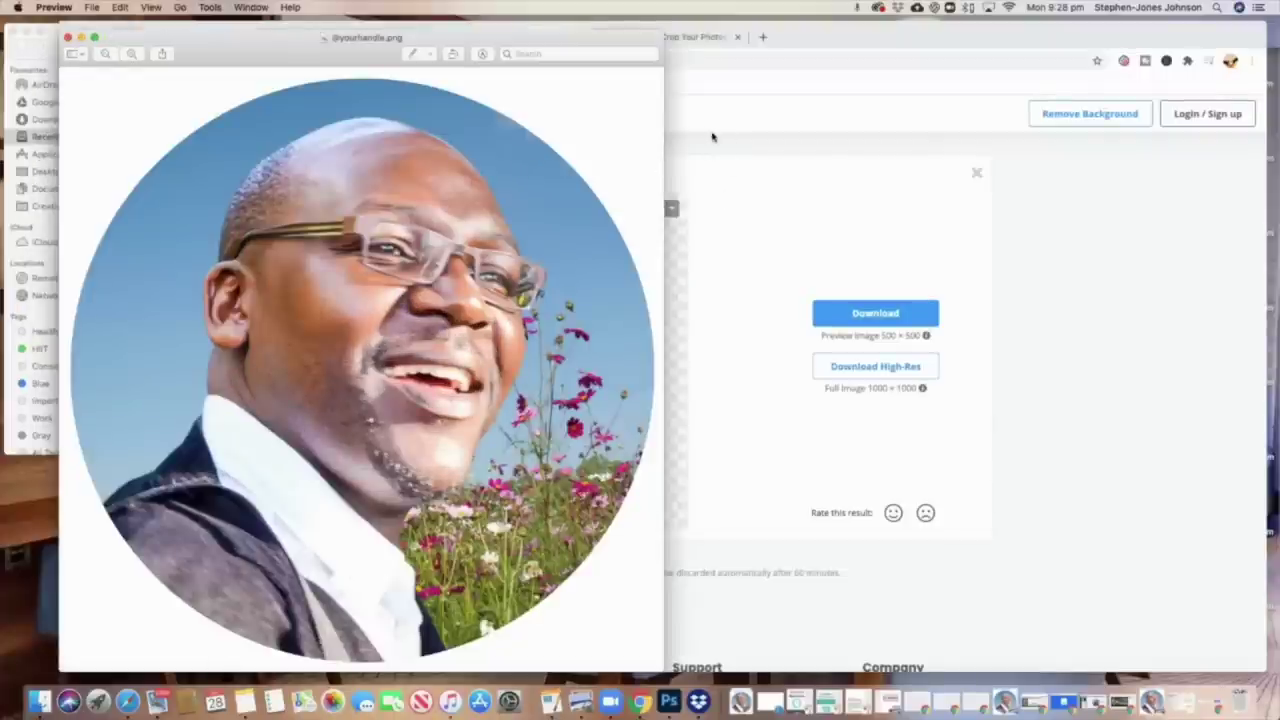
click(80, 38)
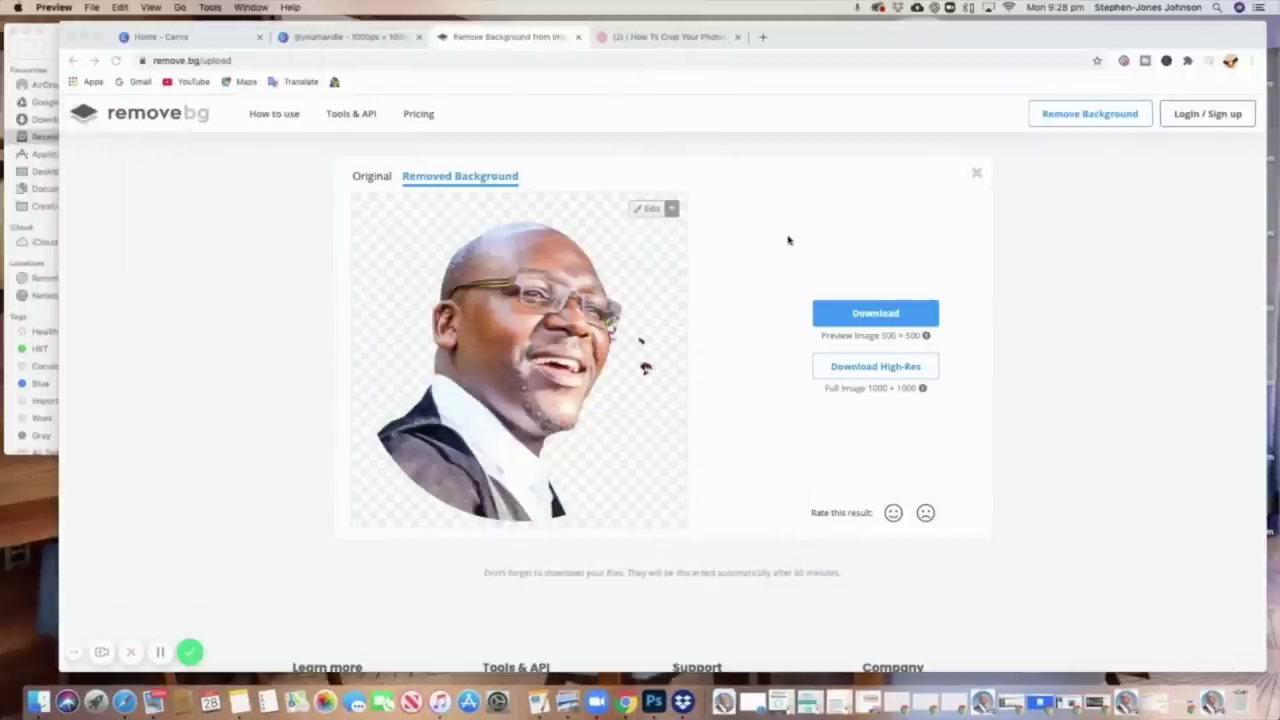
click(338, 40)
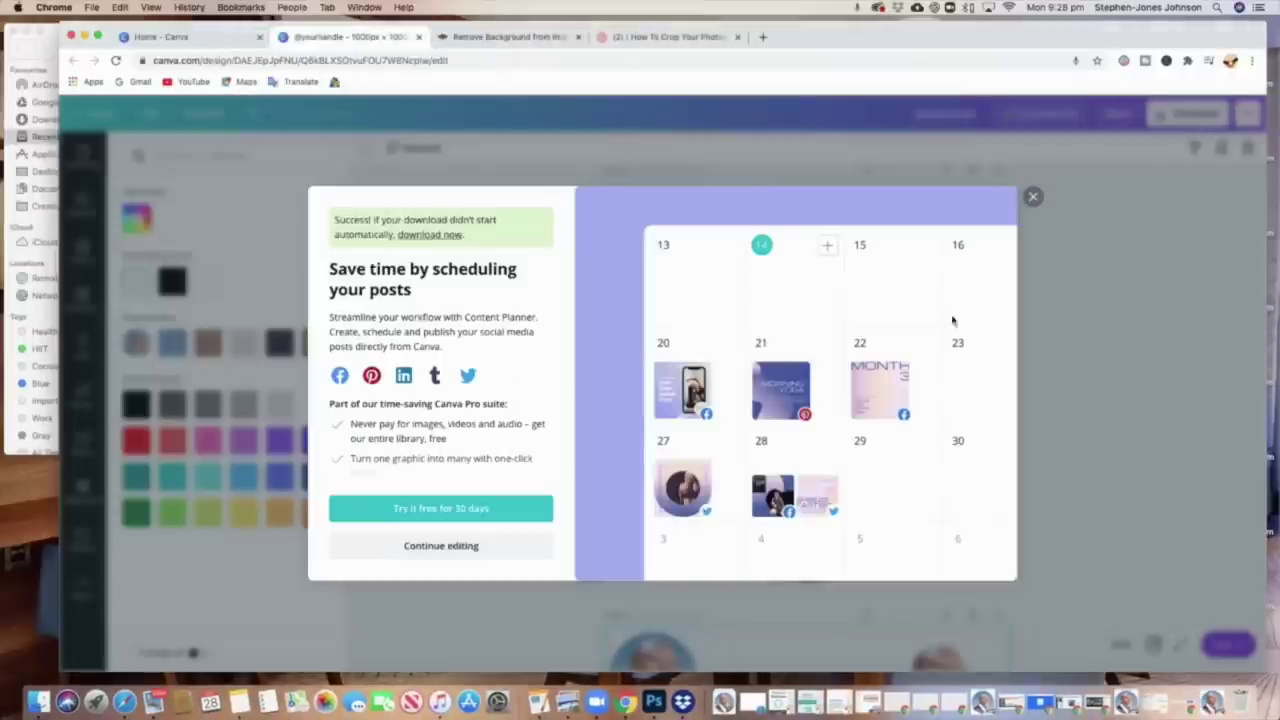
click(1033, 198)
Delete the background-removed portrait, the "You can be anything you want." text and the quotation marks from page 2
scroll(882, 390, down, 5)
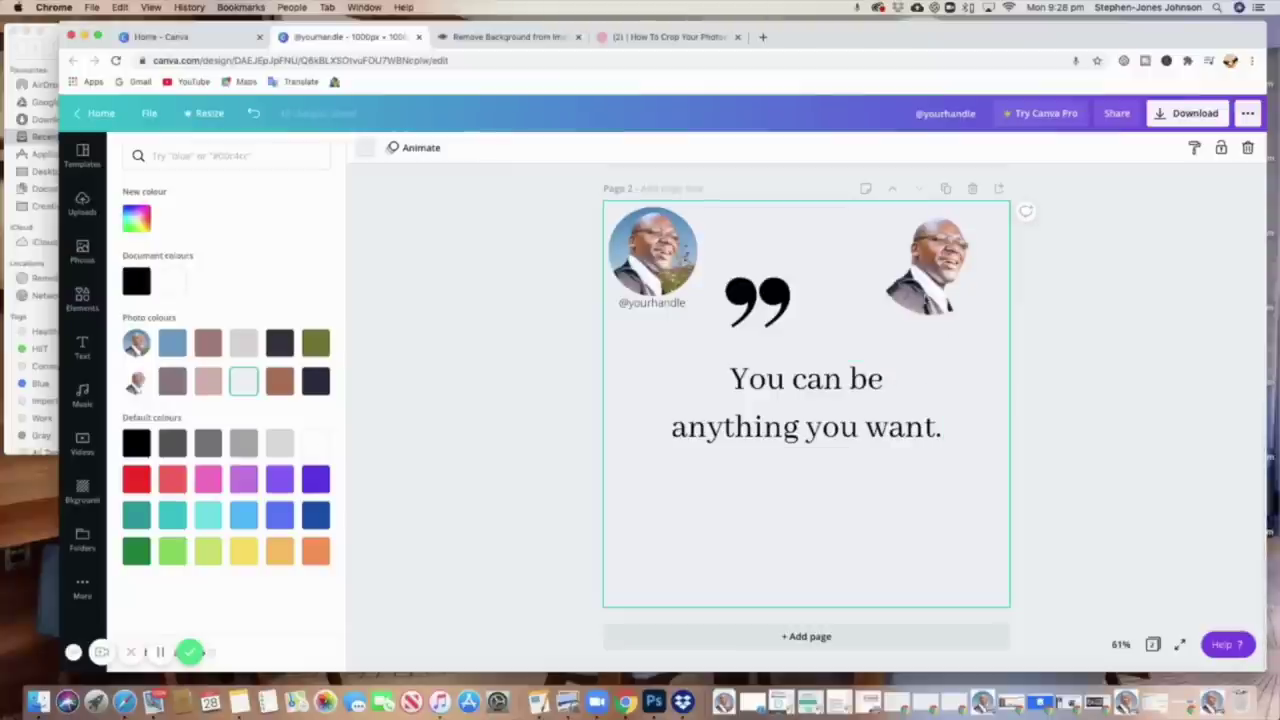
click(926, 288)
key(Delete)
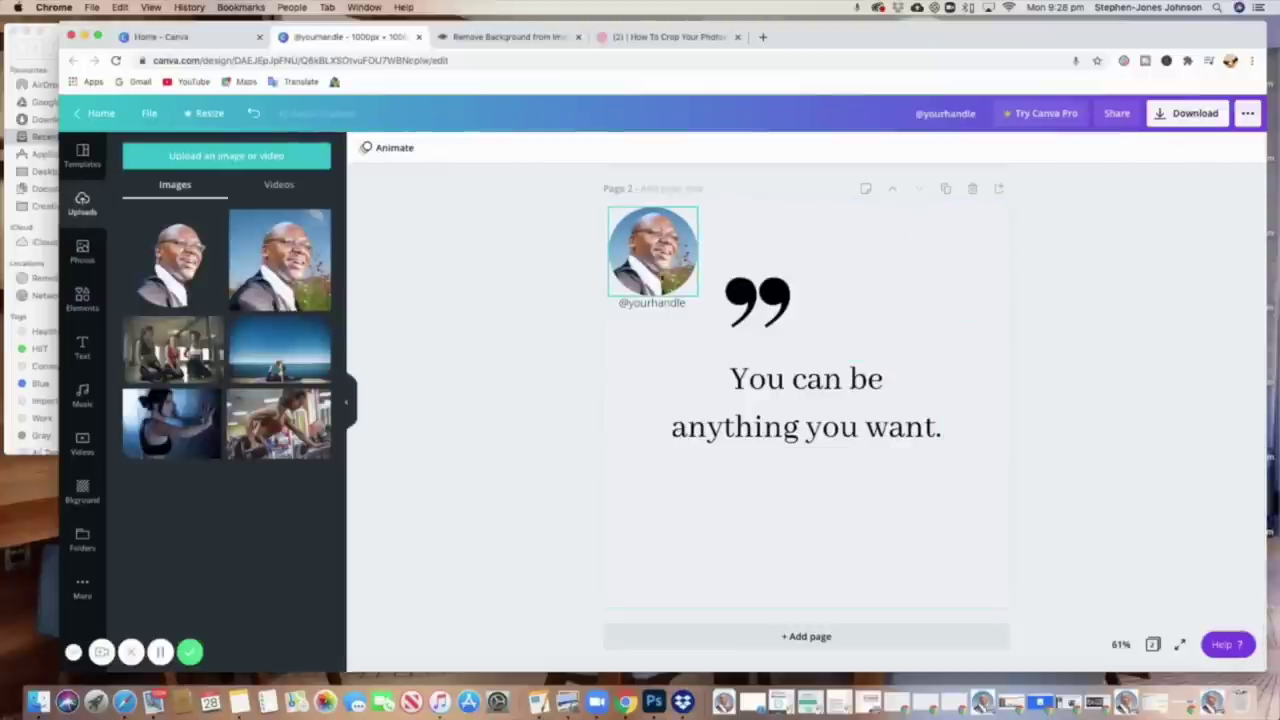
click(805, 403)
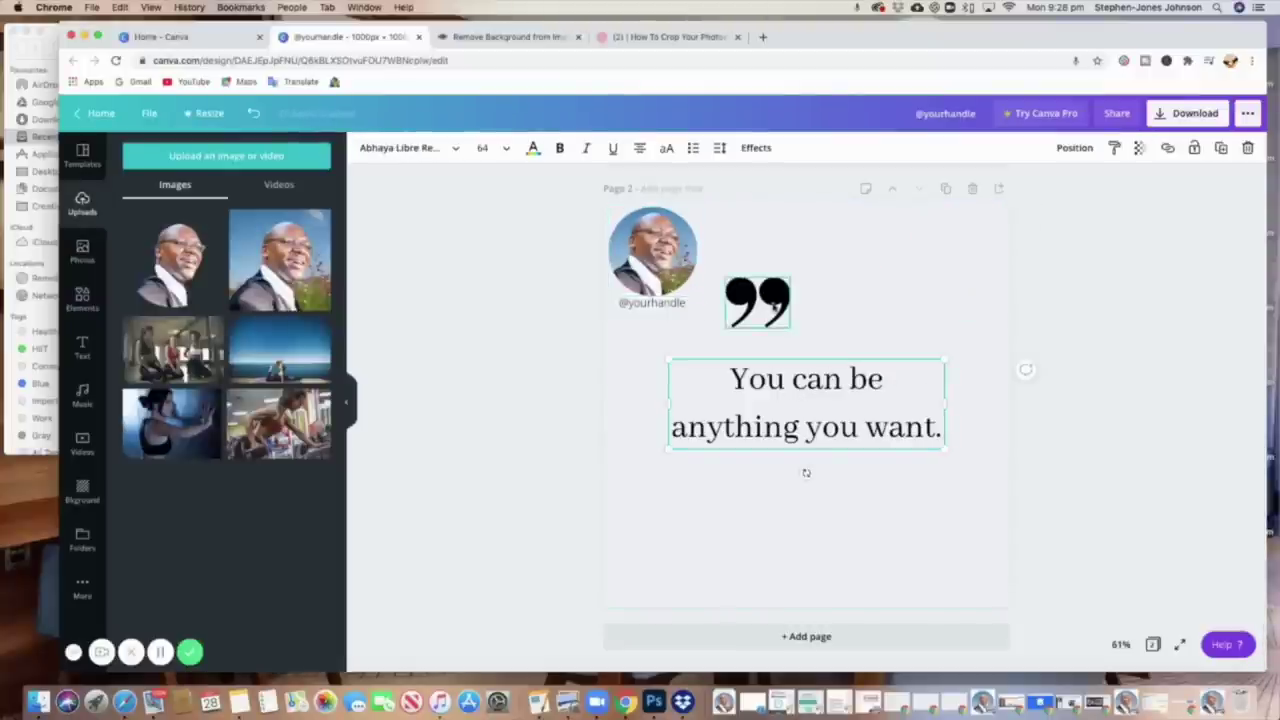
key(Delete)
click(757, 302)
key(Delete)
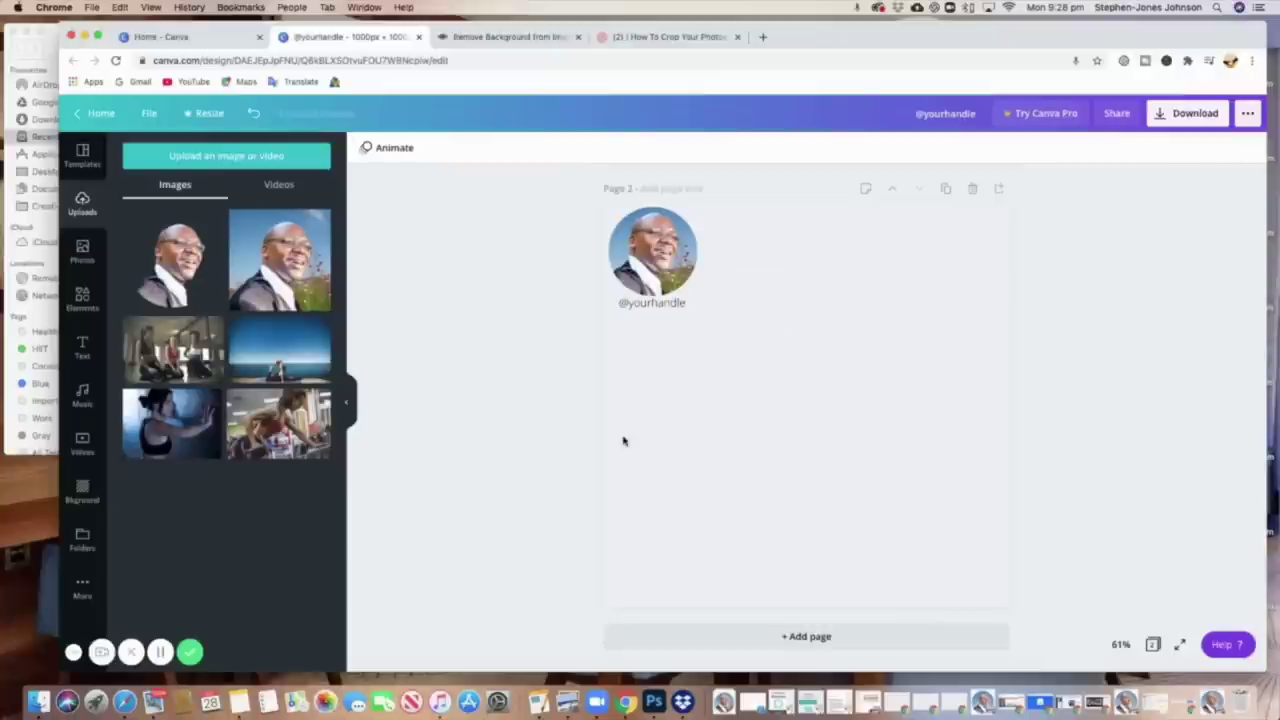
scroll(726, 285, up, 3)
scroll(728, 329, down, 3)
click(670, 281)
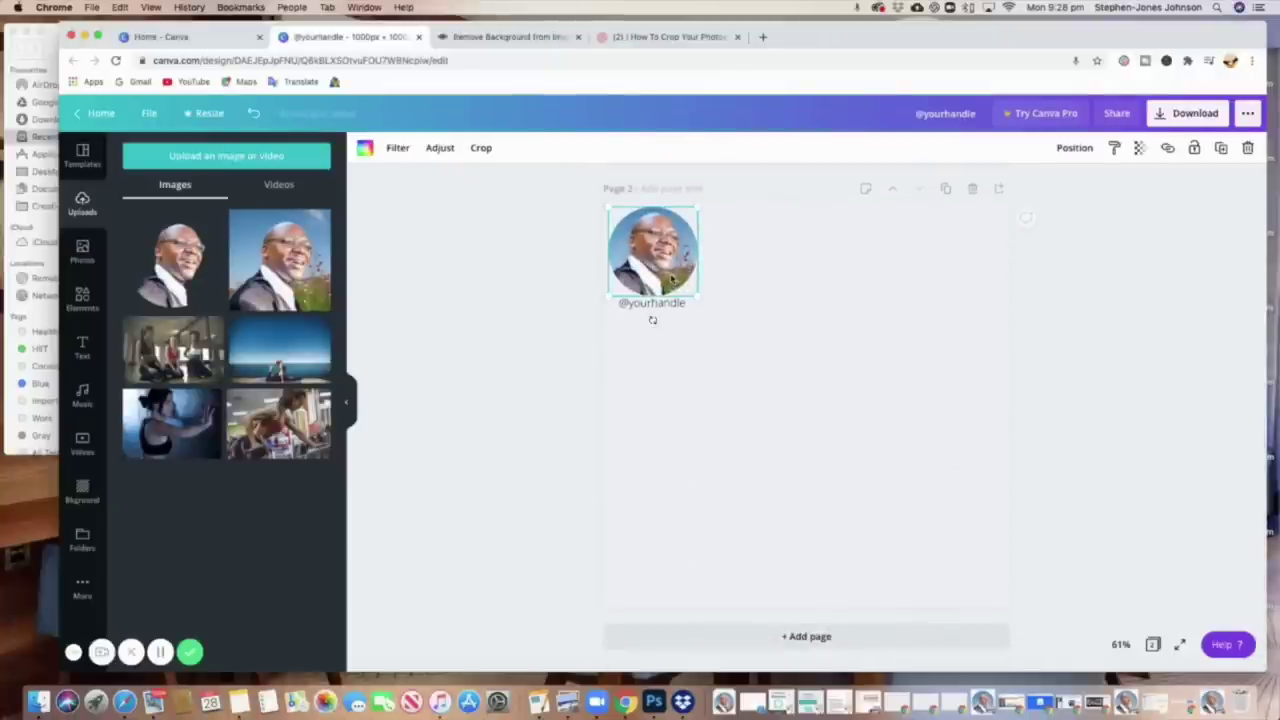
click(652, 303)
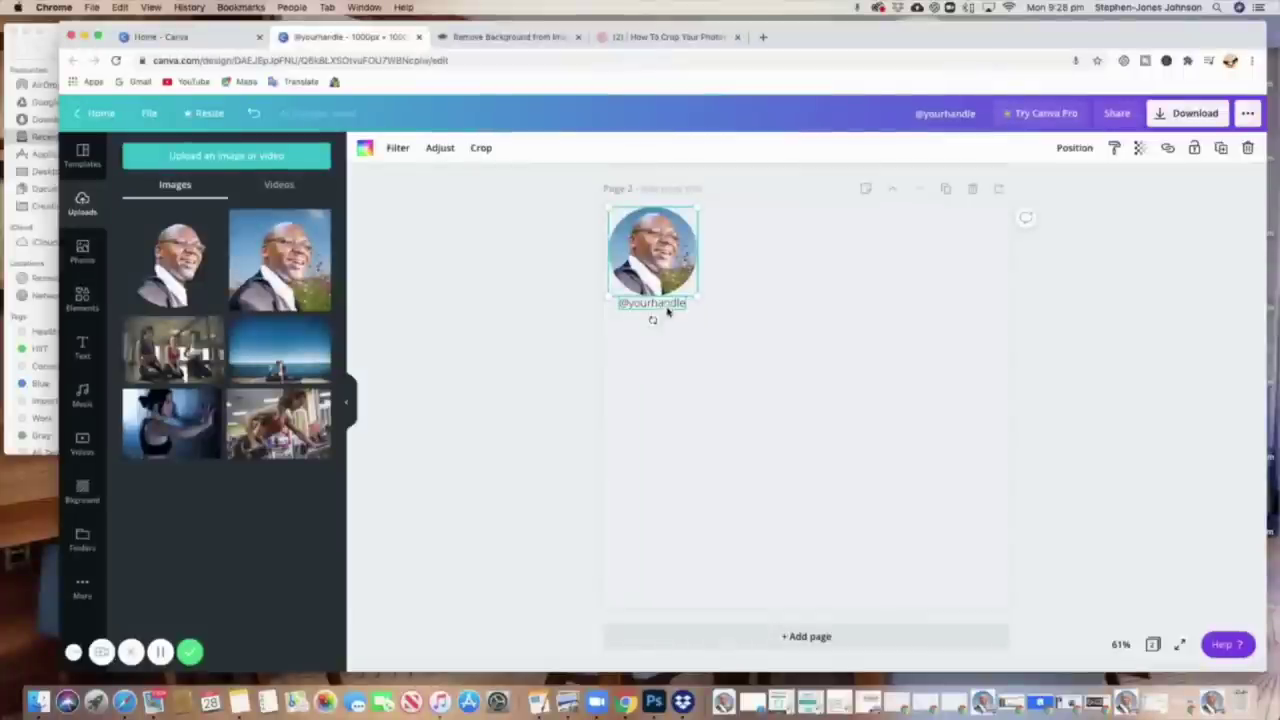
drag(663, 331, 670, 590)
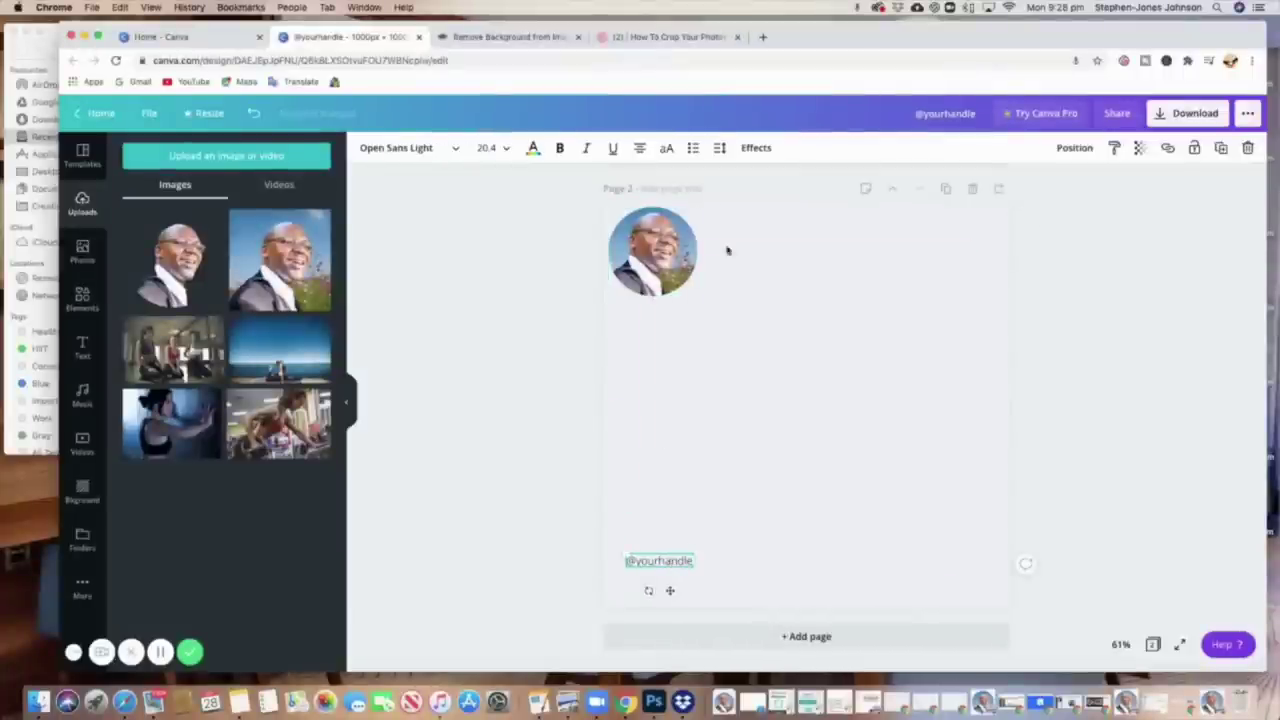
click(690, 292)
drag(698, 296, 1000, 584)
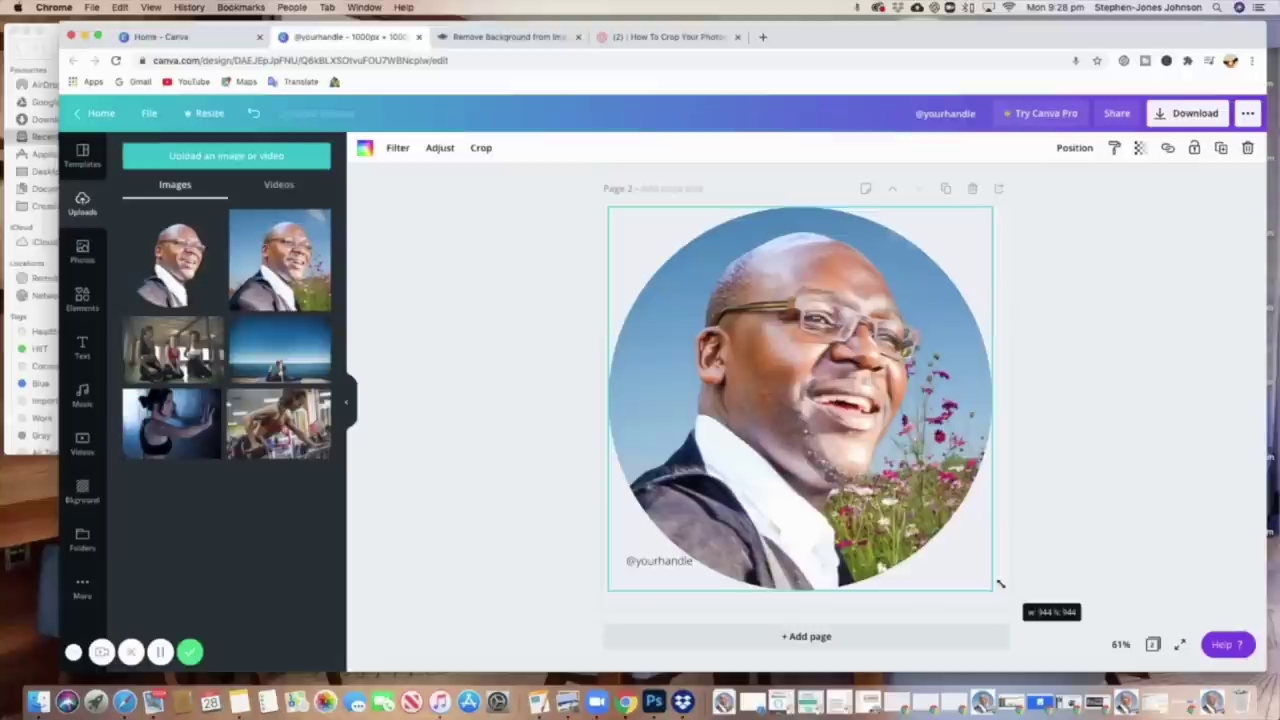
drag(1000, 584, 1000, 584)
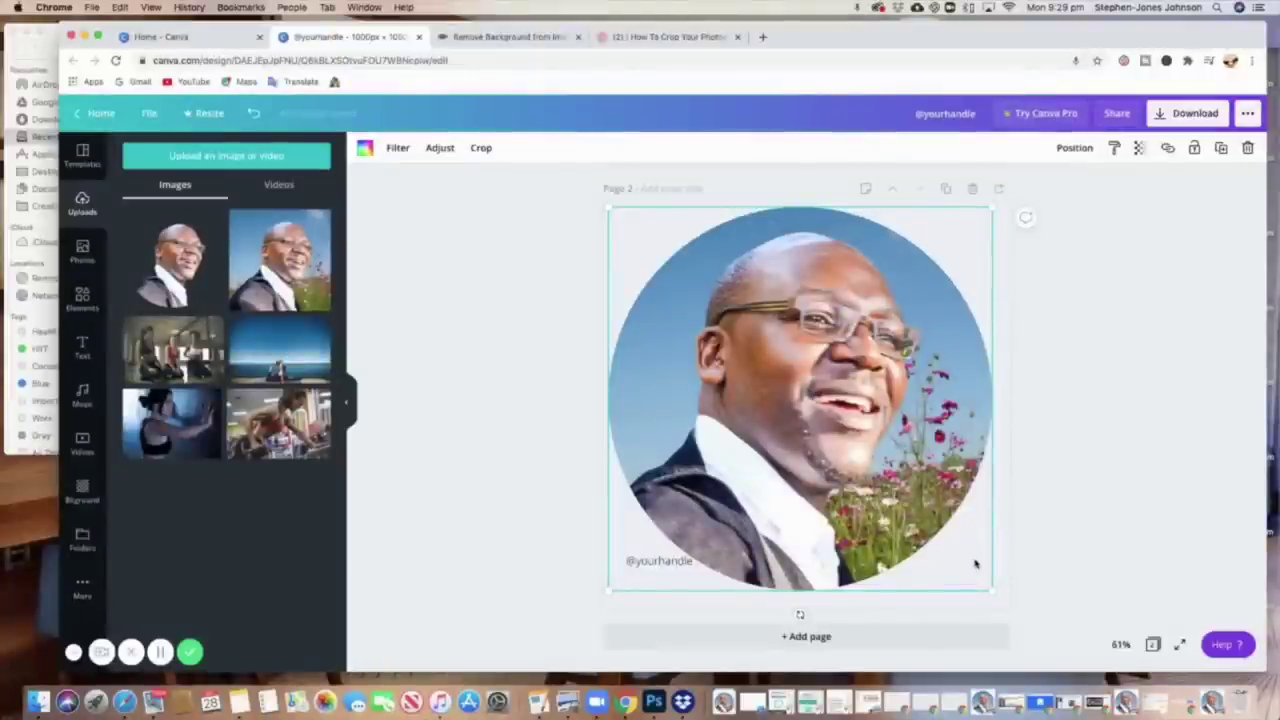
drag(993, 594, 1006, 600)
Compare the full-size circular portraits on pages 1 and 2, examining their size and the background around each circle
scroll(1029, 374, up, 5)
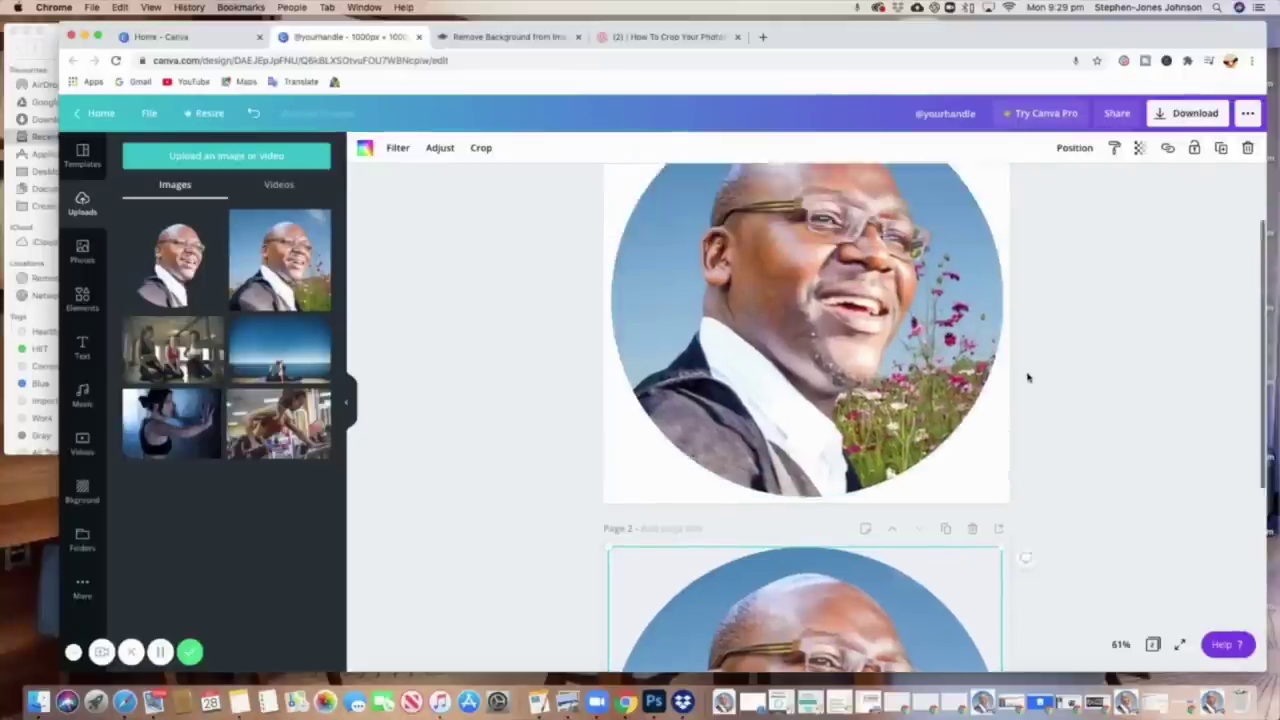
scroll(929, 448, down, 4)
scroll(965, 561, up, 5)
scroll(965, 561, down, 5)
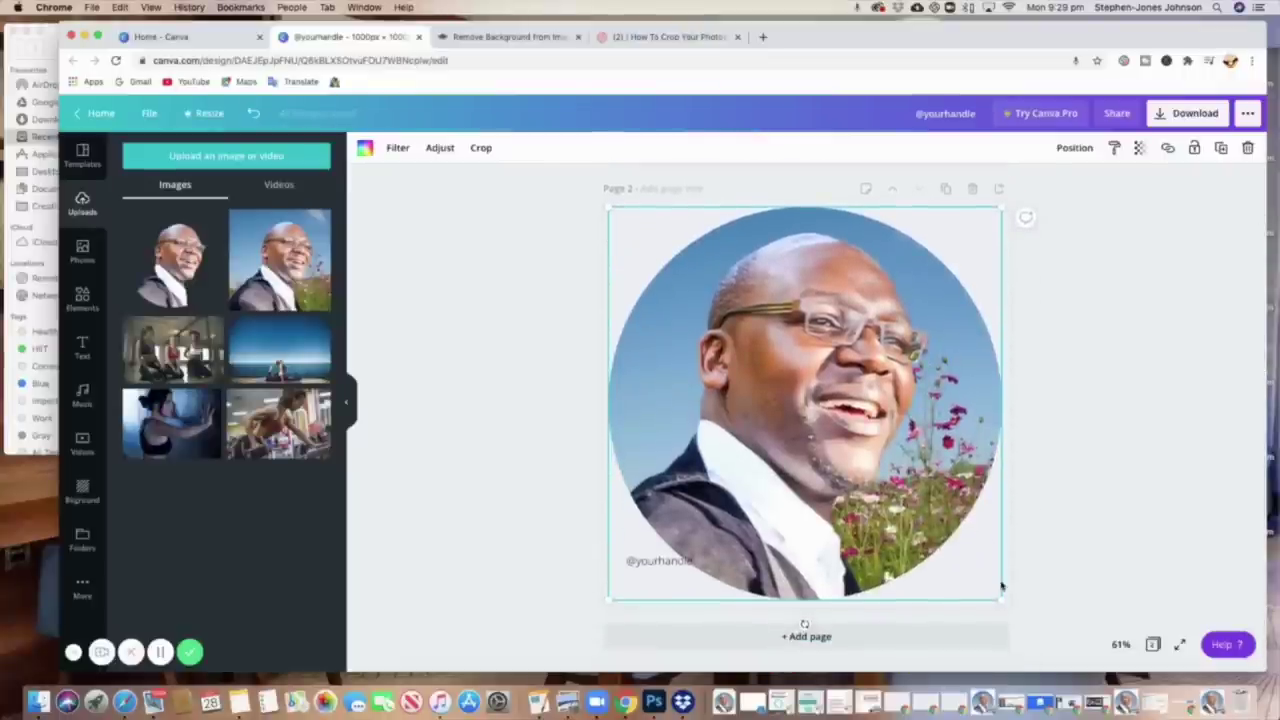
scroll(1030, 565, up, 5)
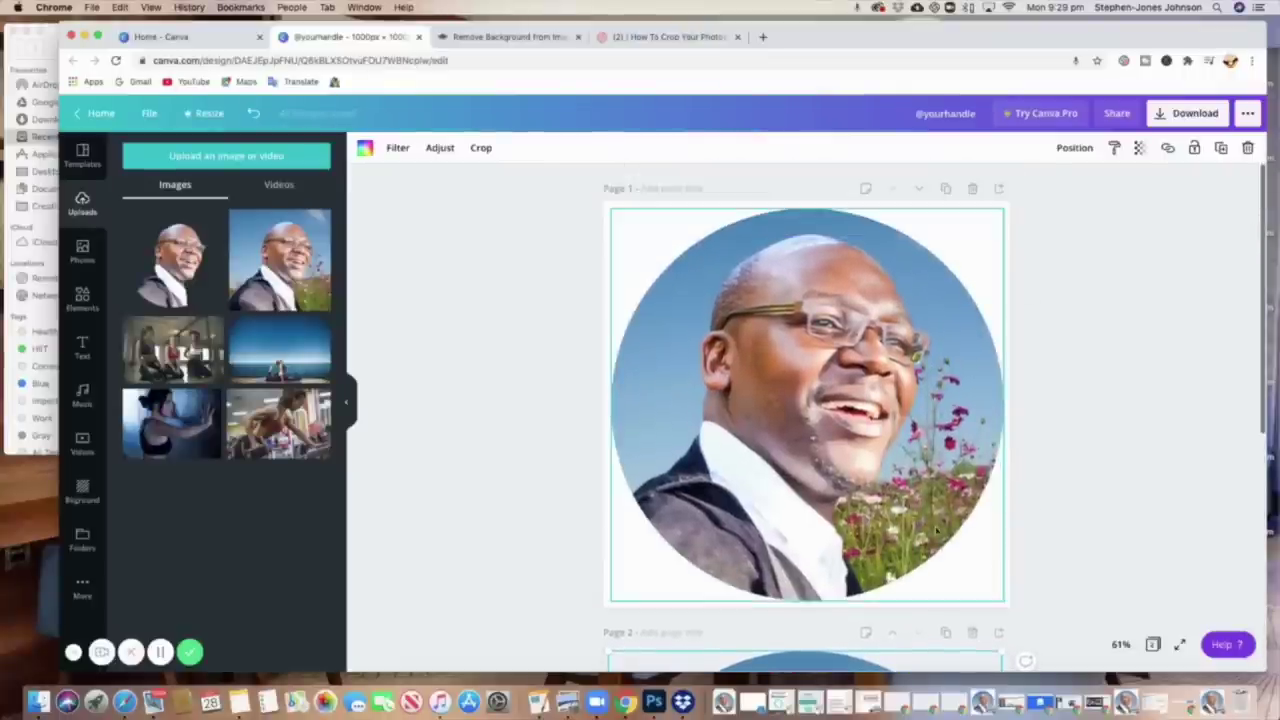
scroll(1069, 540, down, 5)
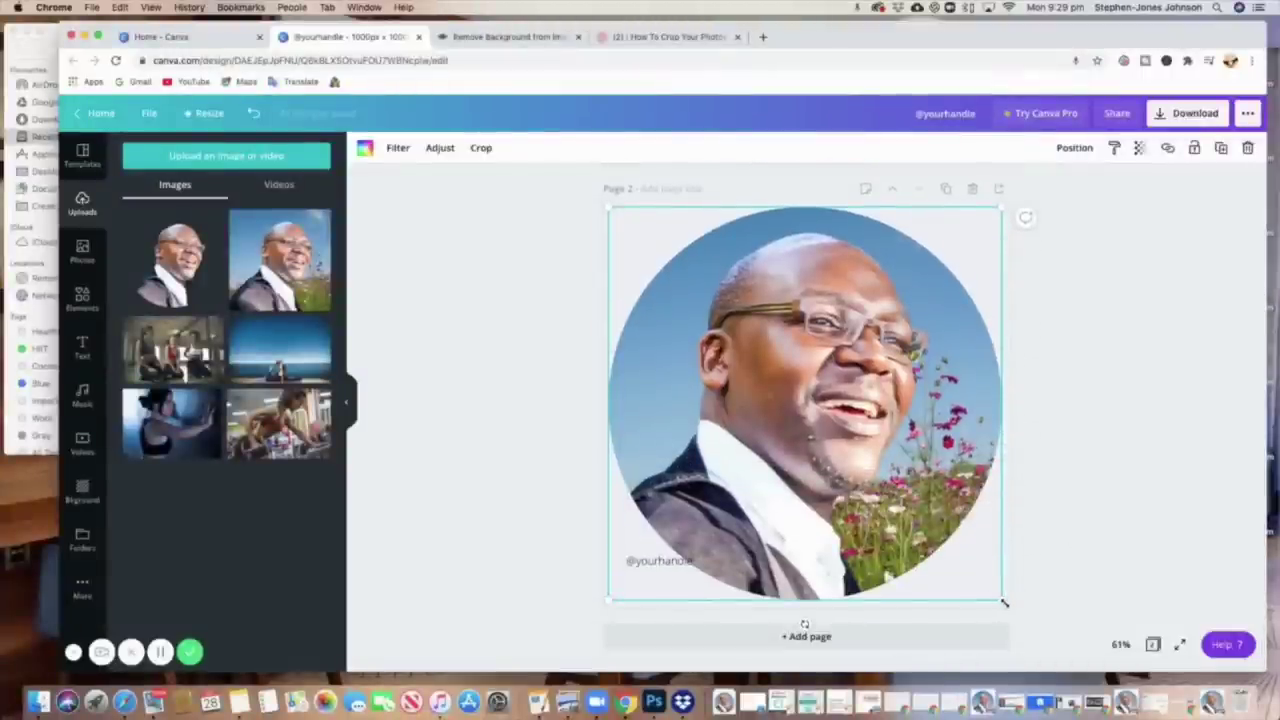
scroll(990, 350, up, 5)
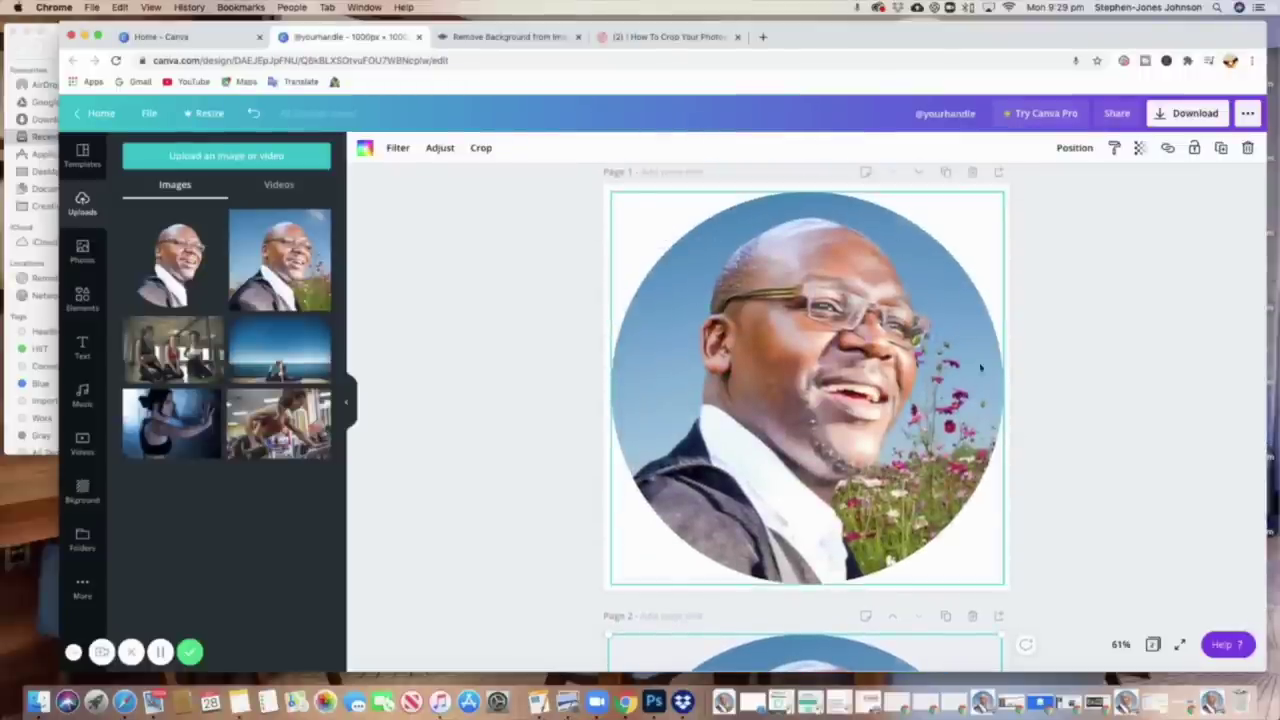
scroll(975, 407, down, 3)
scroll(973, 404, down, 4)
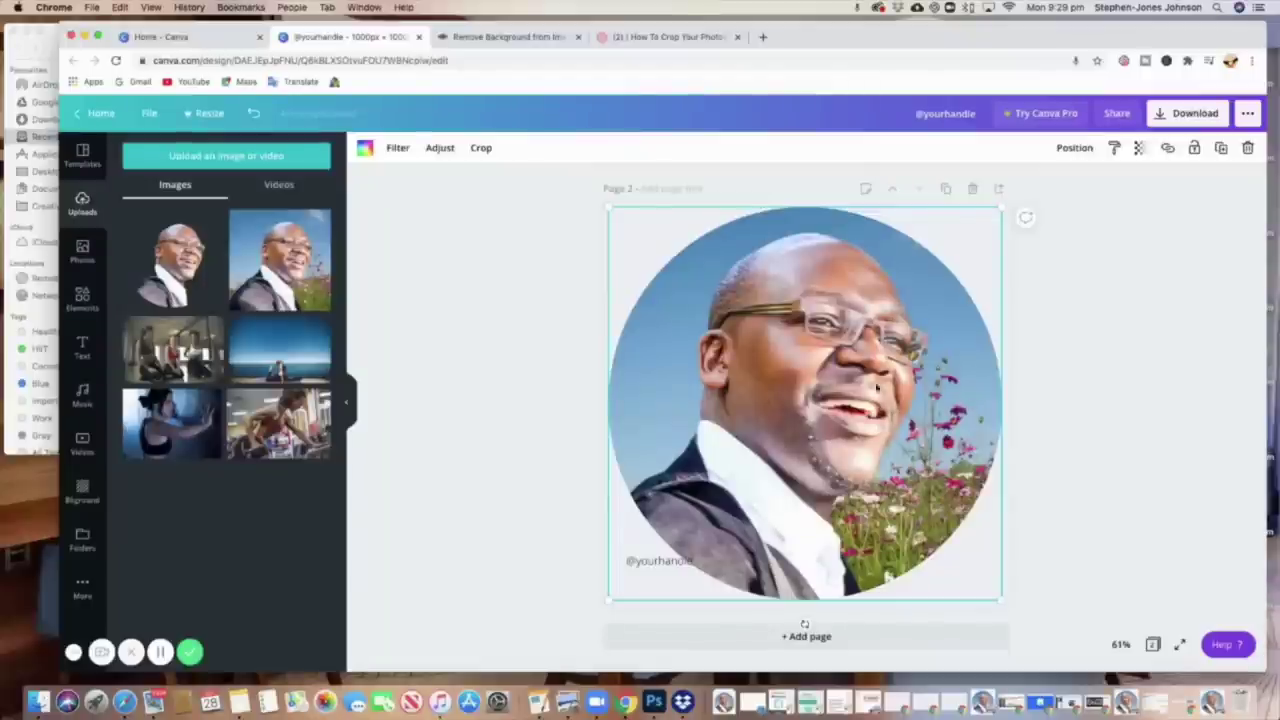
drag(1002, 603, 680, 358)
drag(670, 568, 669, 336)
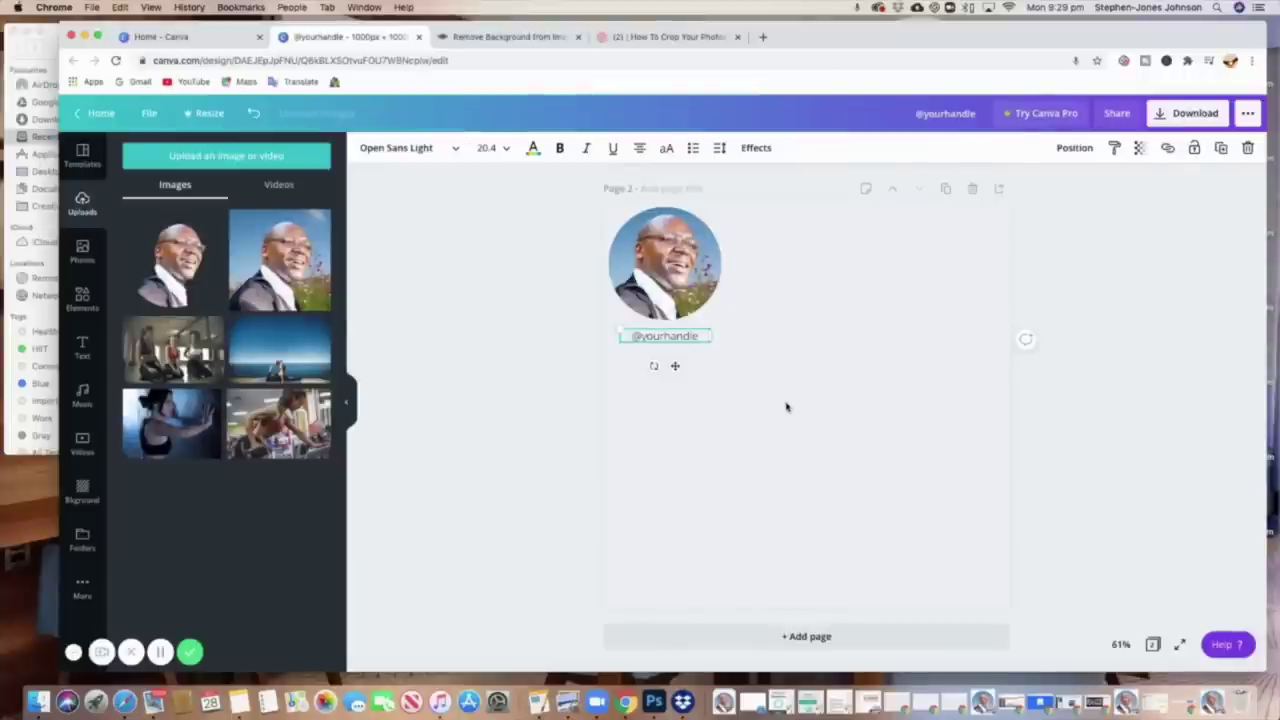
scroll(780, 410, up, 1)
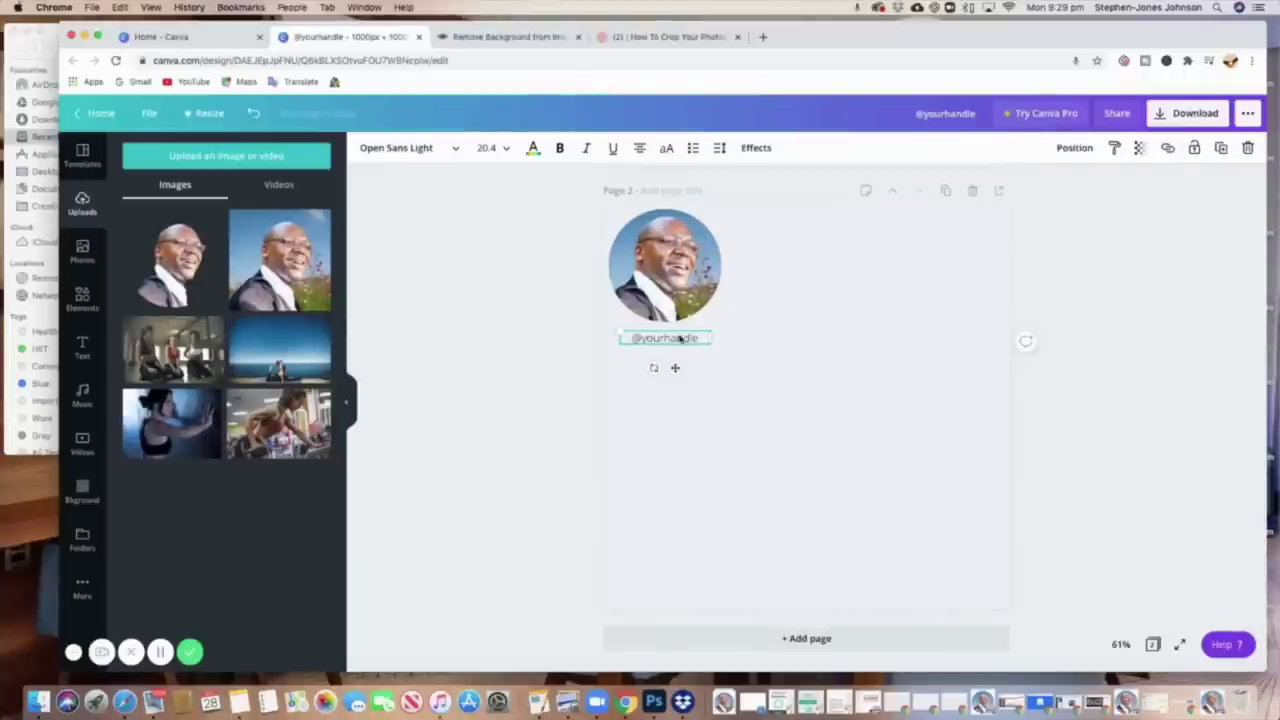
Add a text box in the middle of page 2 reading "You can be anything you want"
click(778, 395)
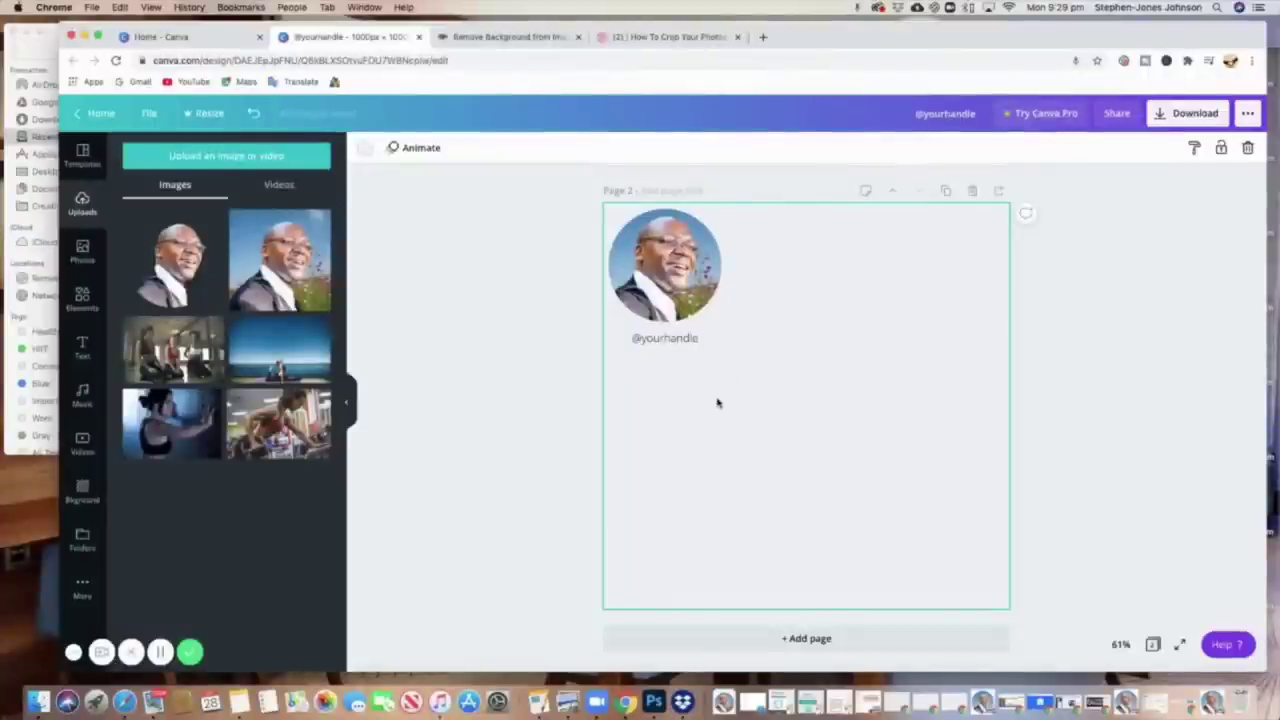
key(t)
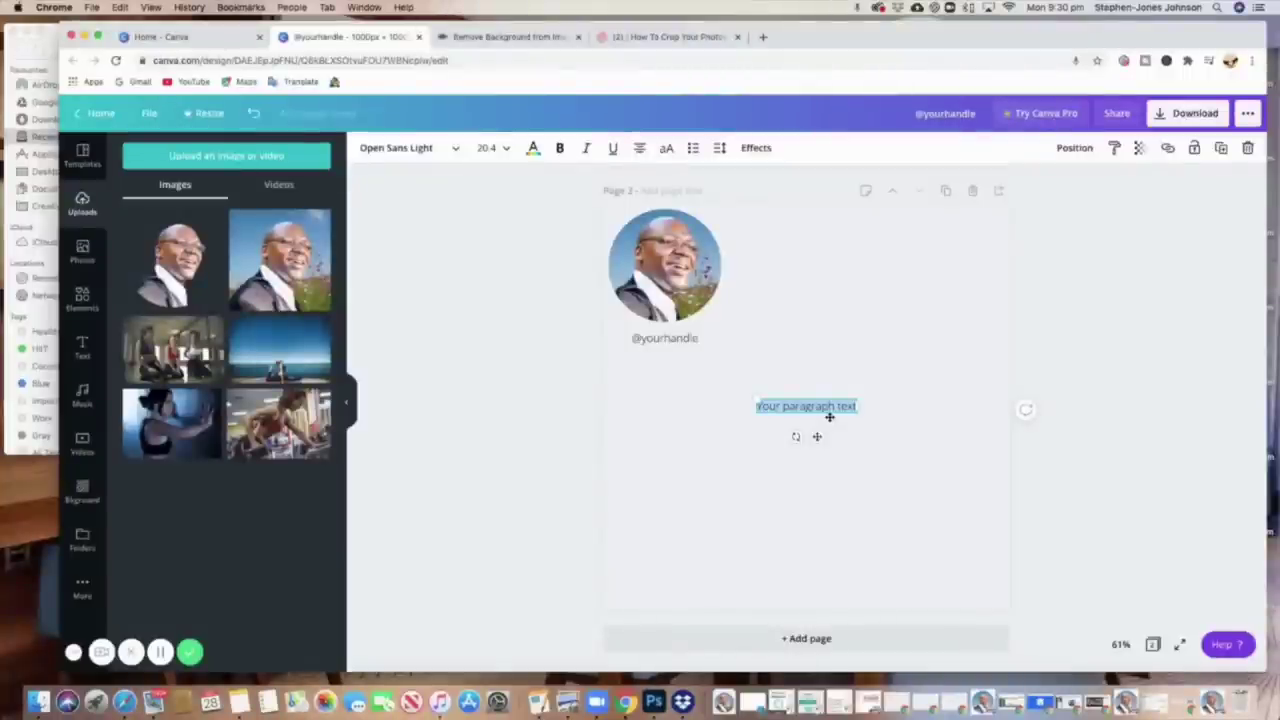
key(BackSpace)
text(You)
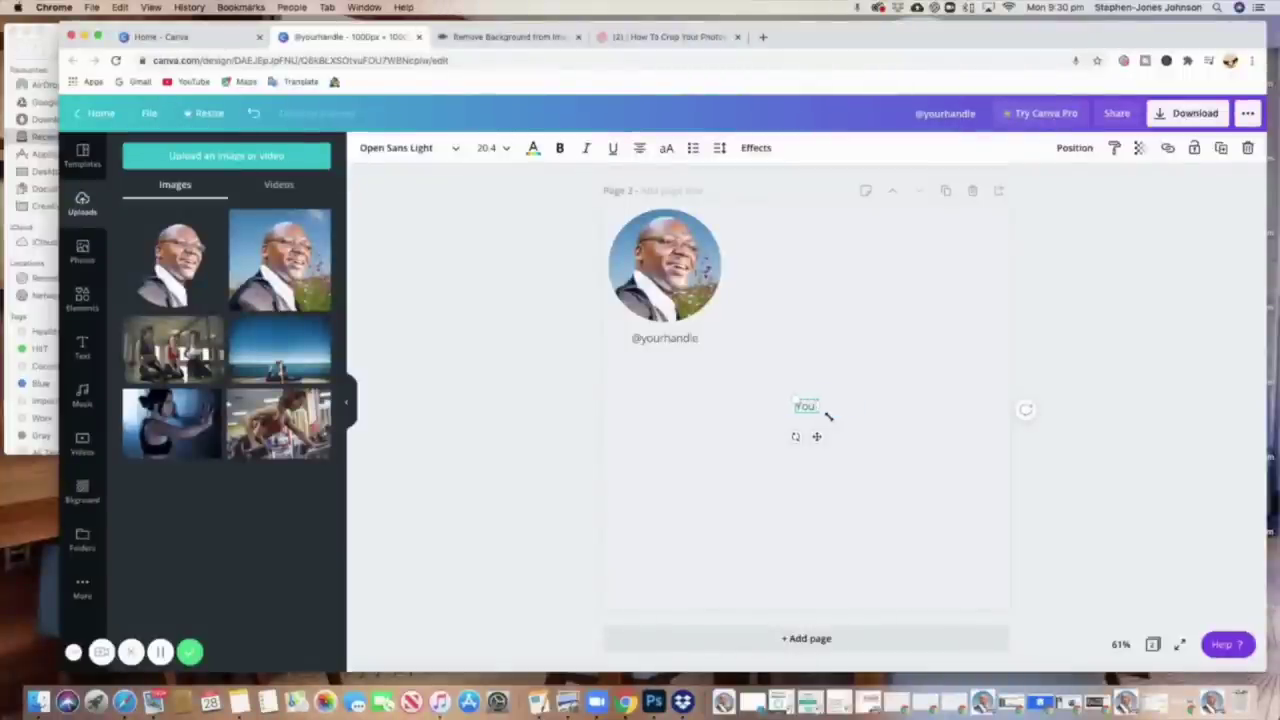
text( can be anything you want)
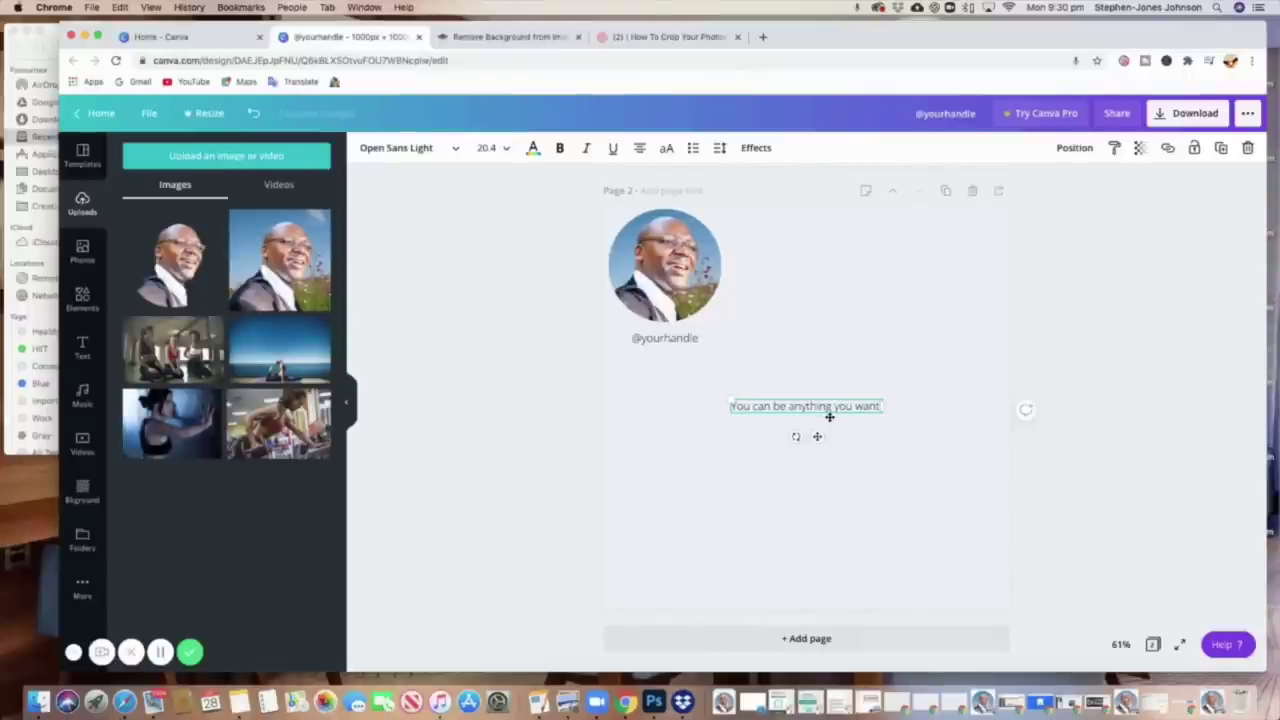
text(.)
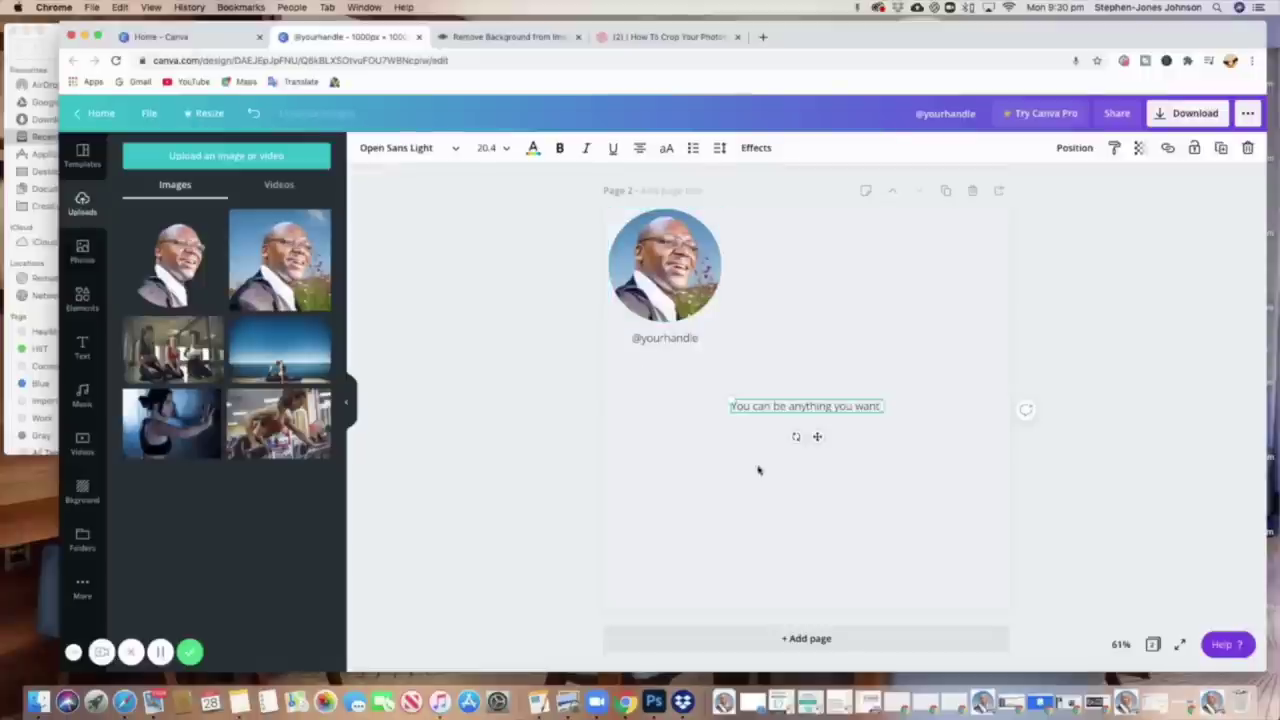
Set the quote text to size 72, narrow its box to about 841 px and centre it on the page
click(500, 148)
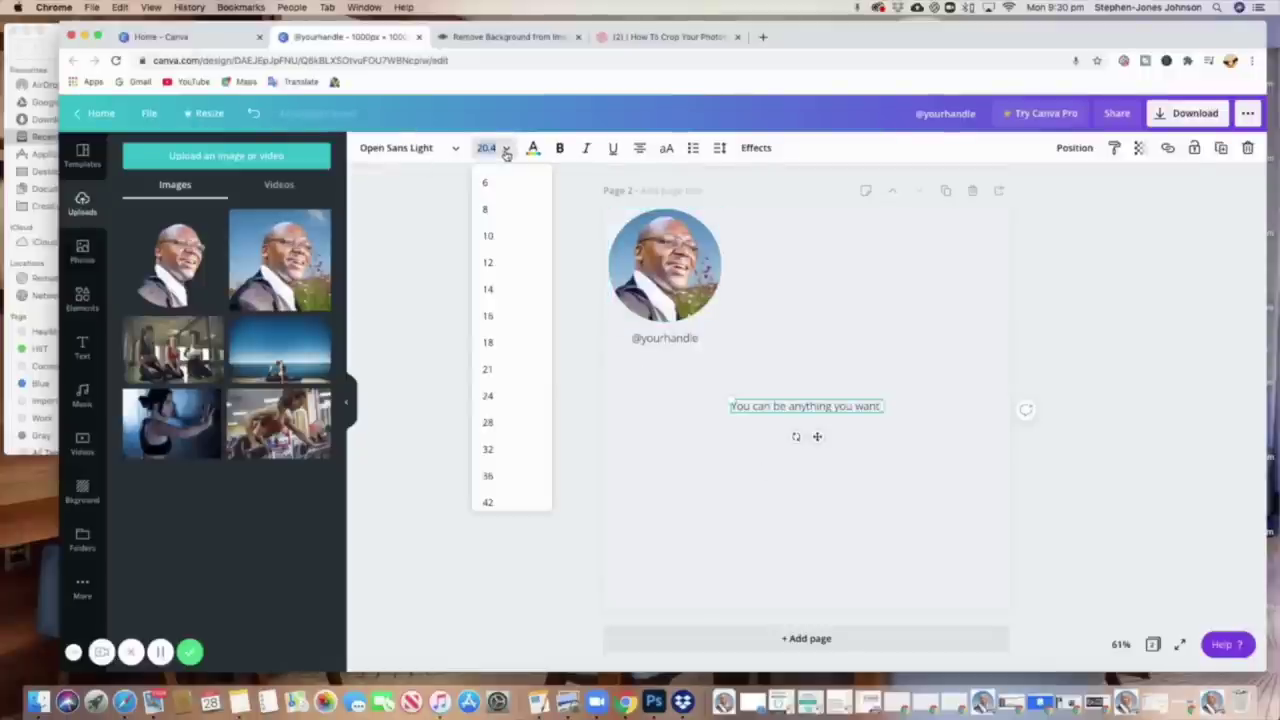
scroll(495, 451, down, 5)
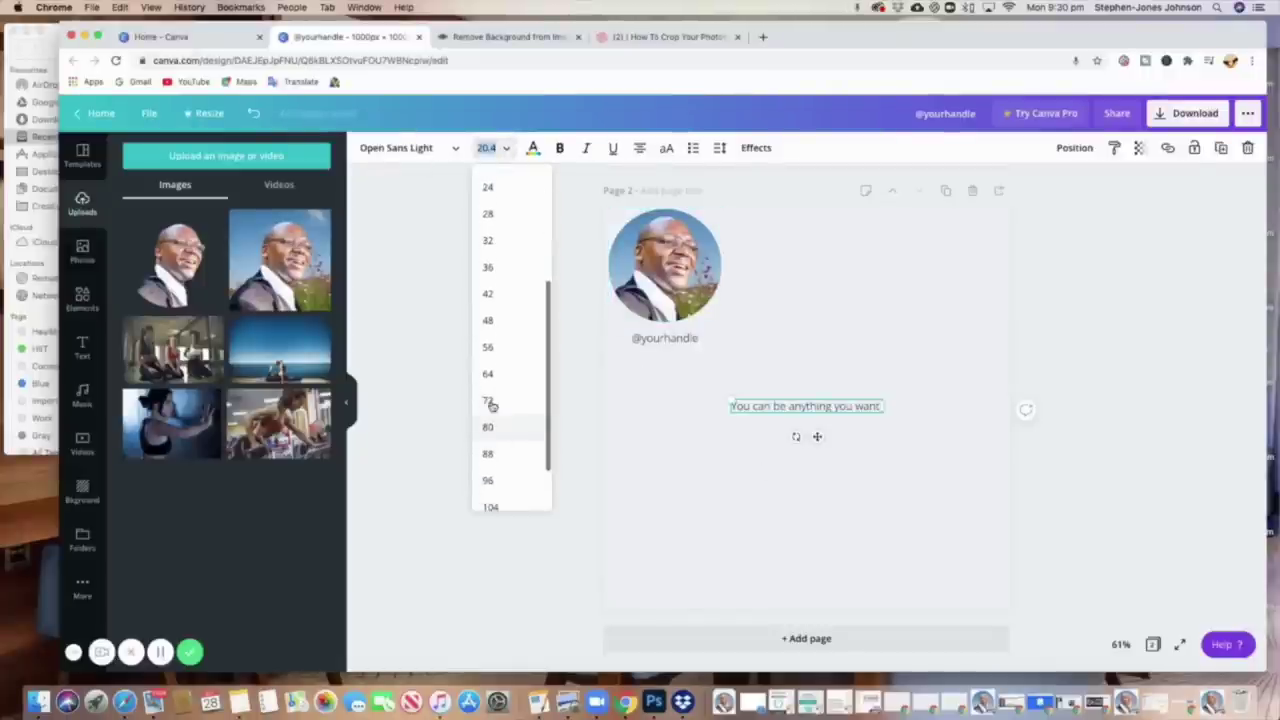
click(488, 401)
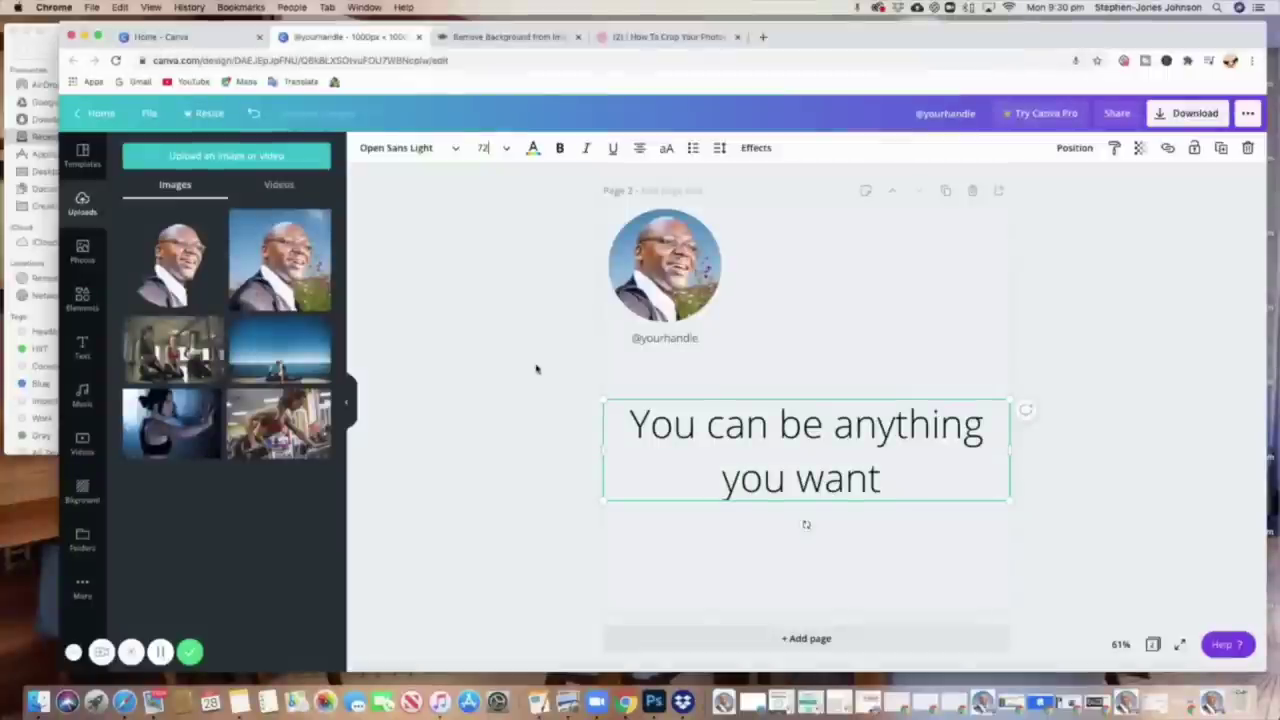
drag(602, 448, 638, 456)
drag(1008, 448, 980, 447)
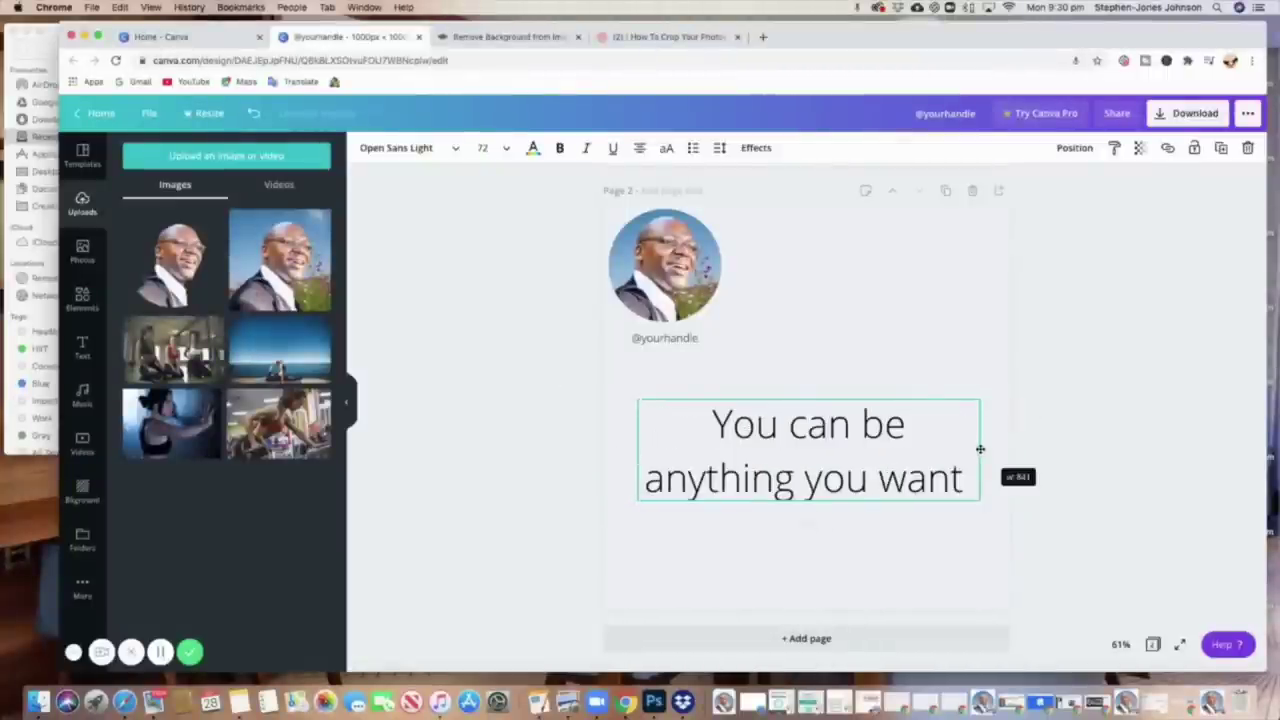
drag(822, 450, 784, 471)
click(757, 320)
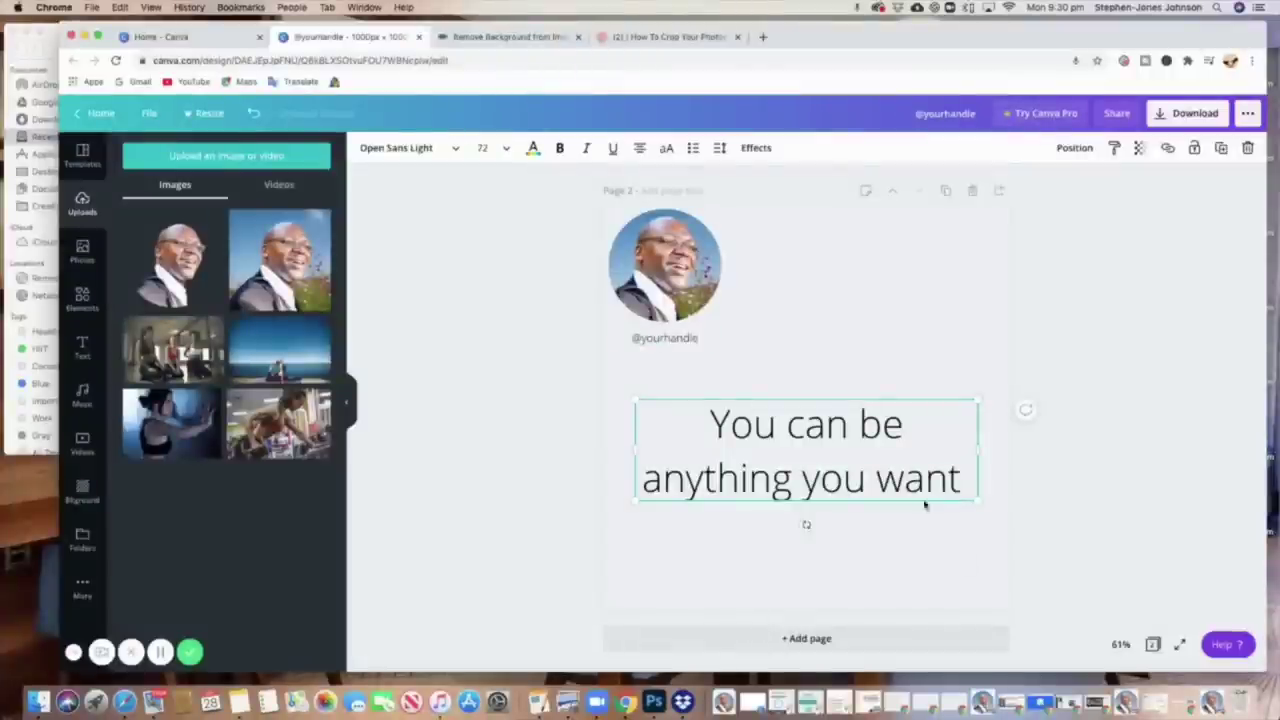
Change the quote text's font to Abhaya Libre Regular and close the font list
click(456, 151)
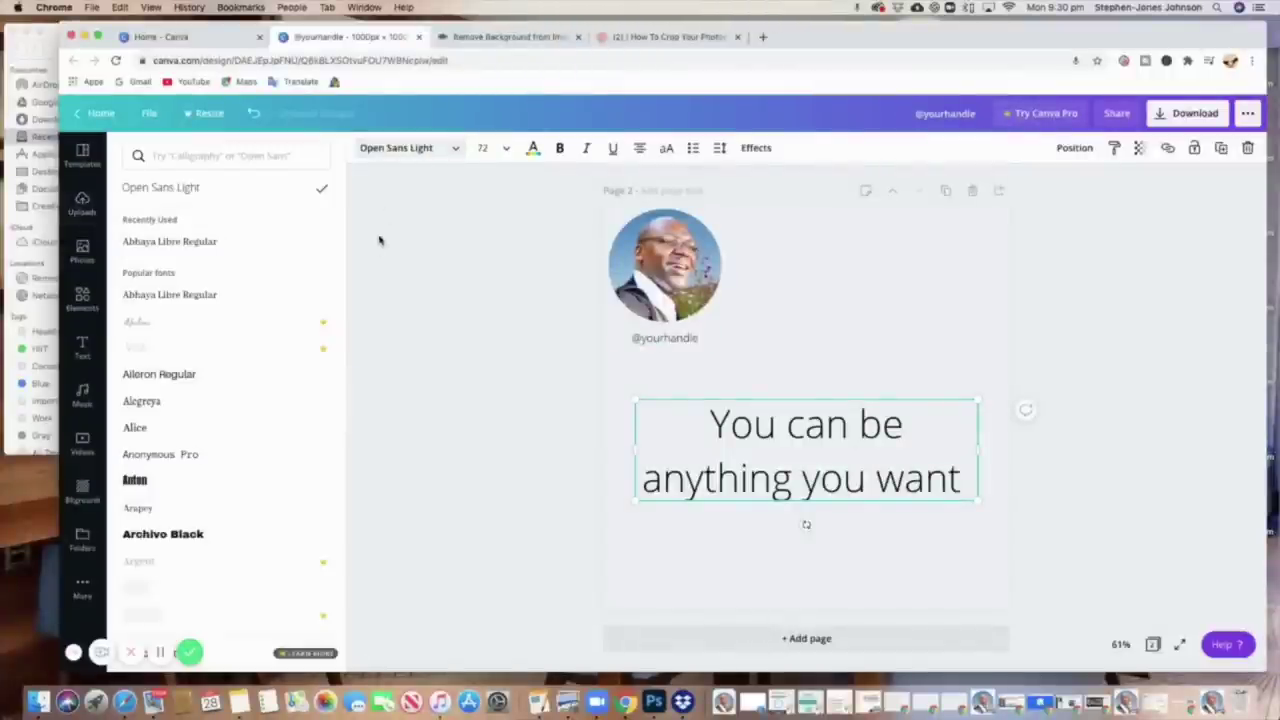
click(198, 297)
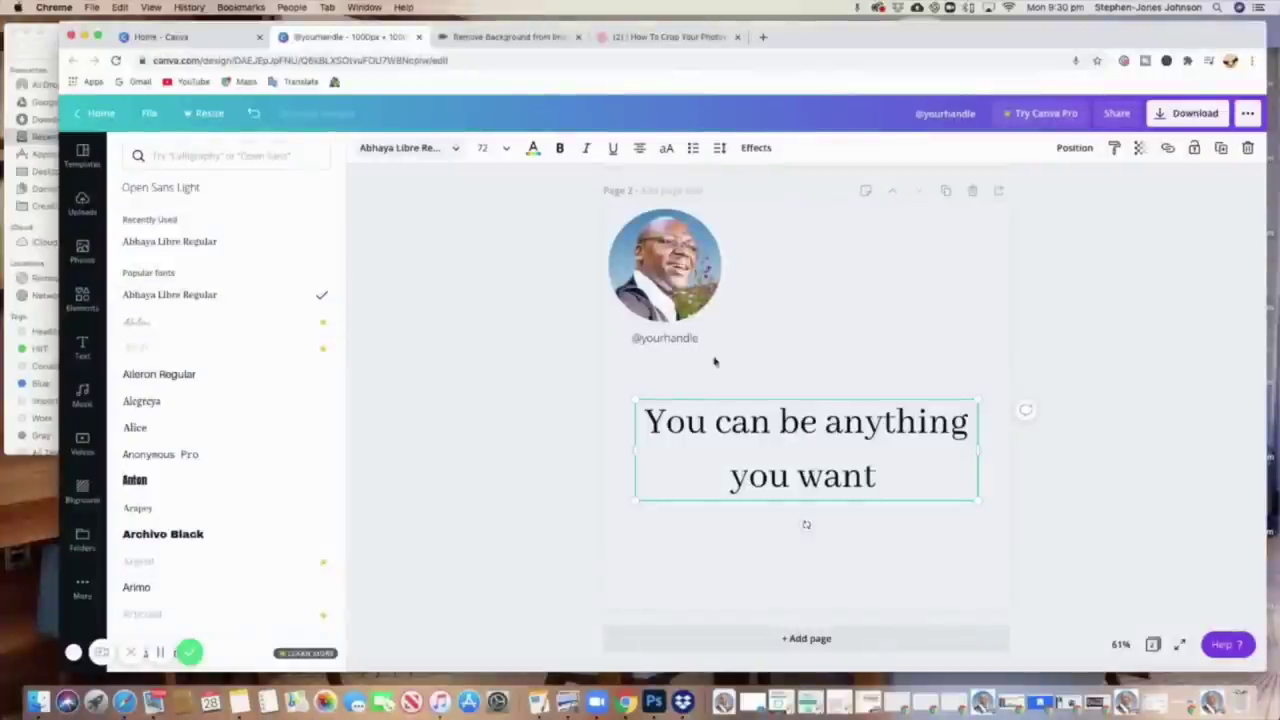
click(450, 152)
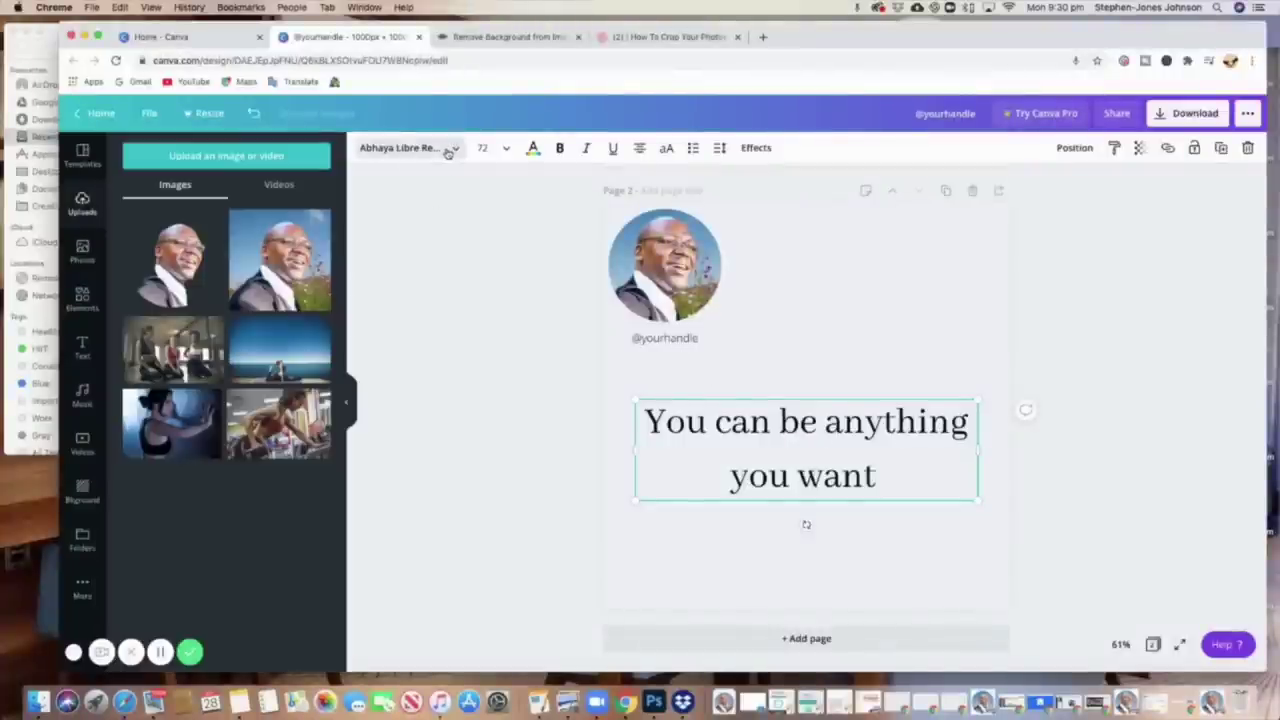
click(449, 151)
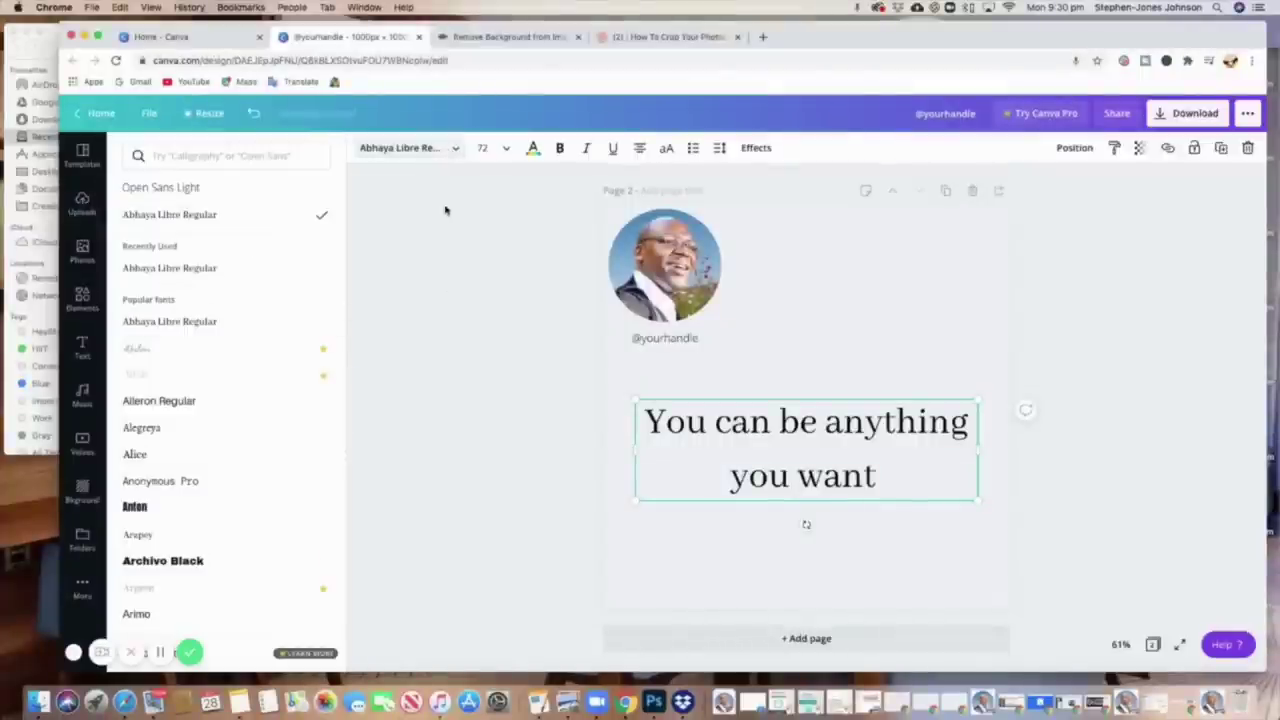
key(Escape)
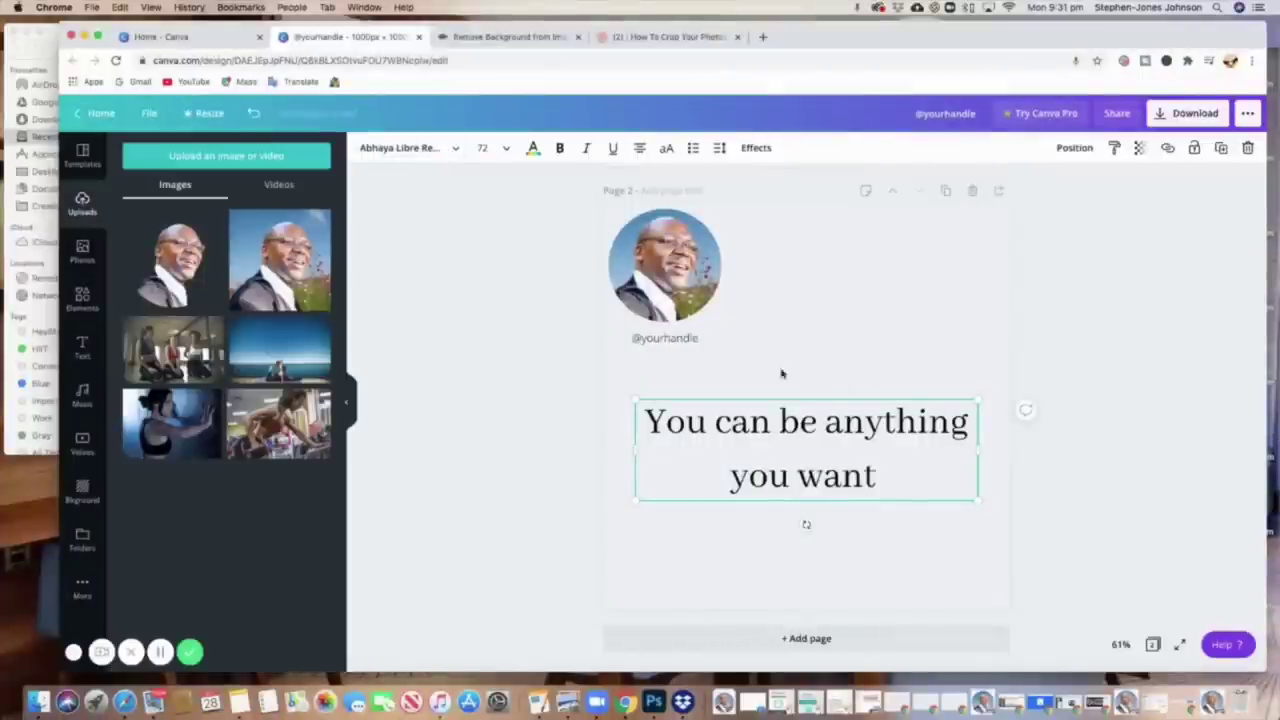
Search the elements for "quotes" and add the solid teal closing quotation marks graphic to page 2
click(798, 315)
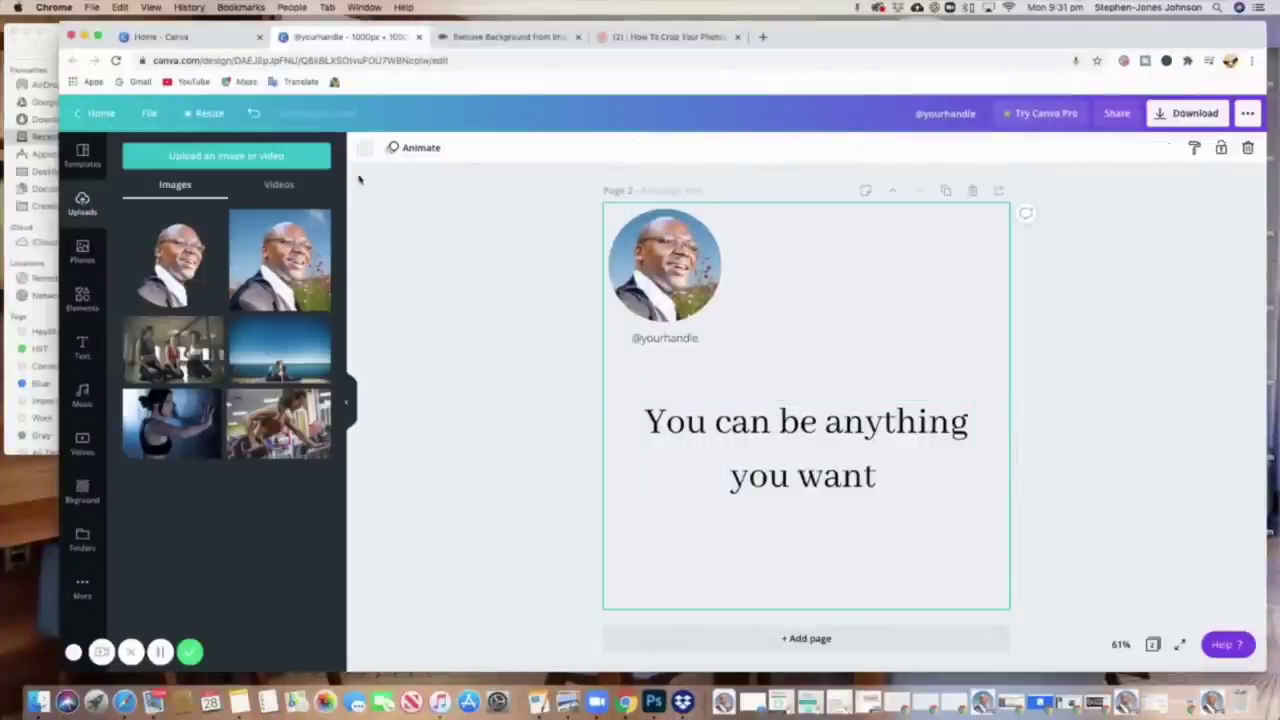
click(82, 298)
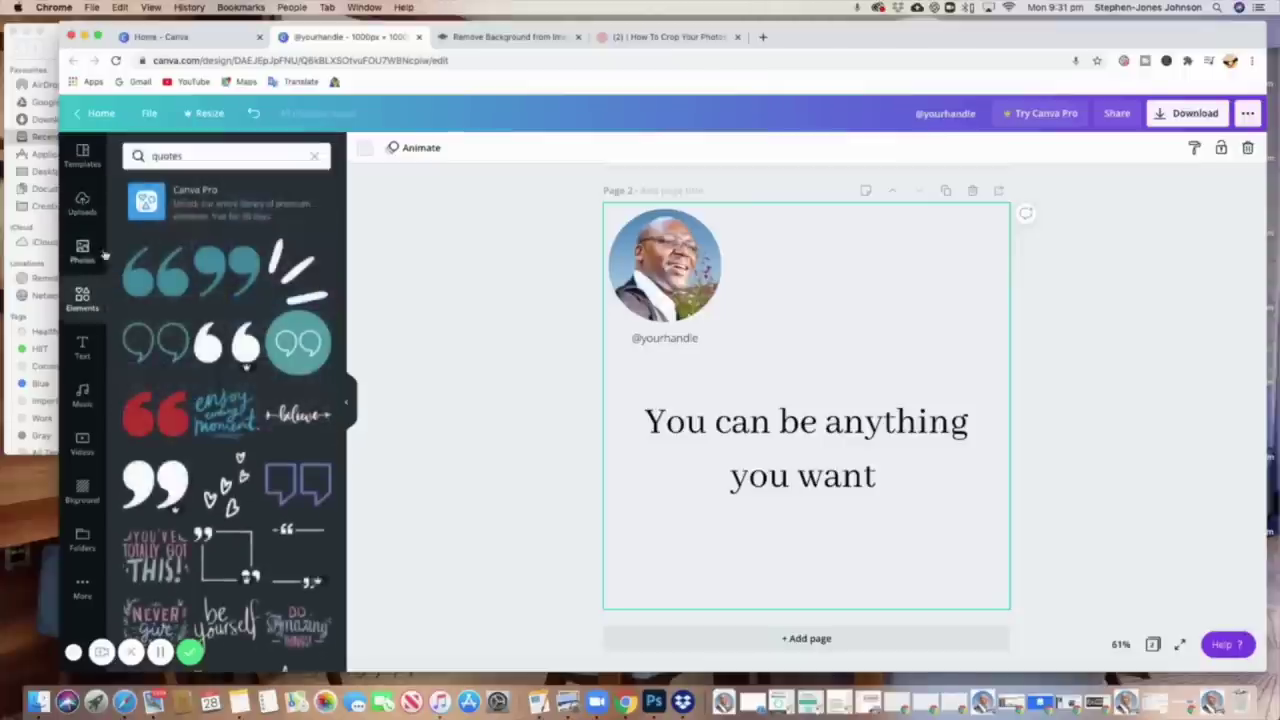
click(224, 157)
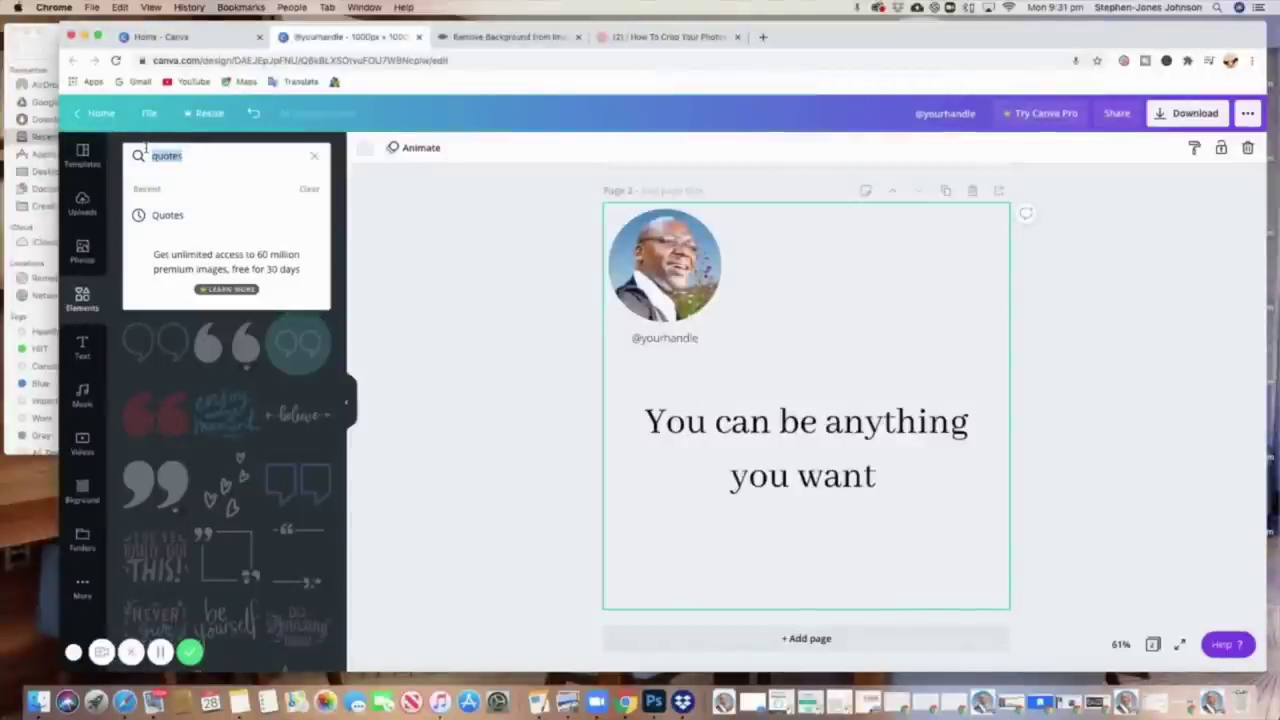
text(quo)
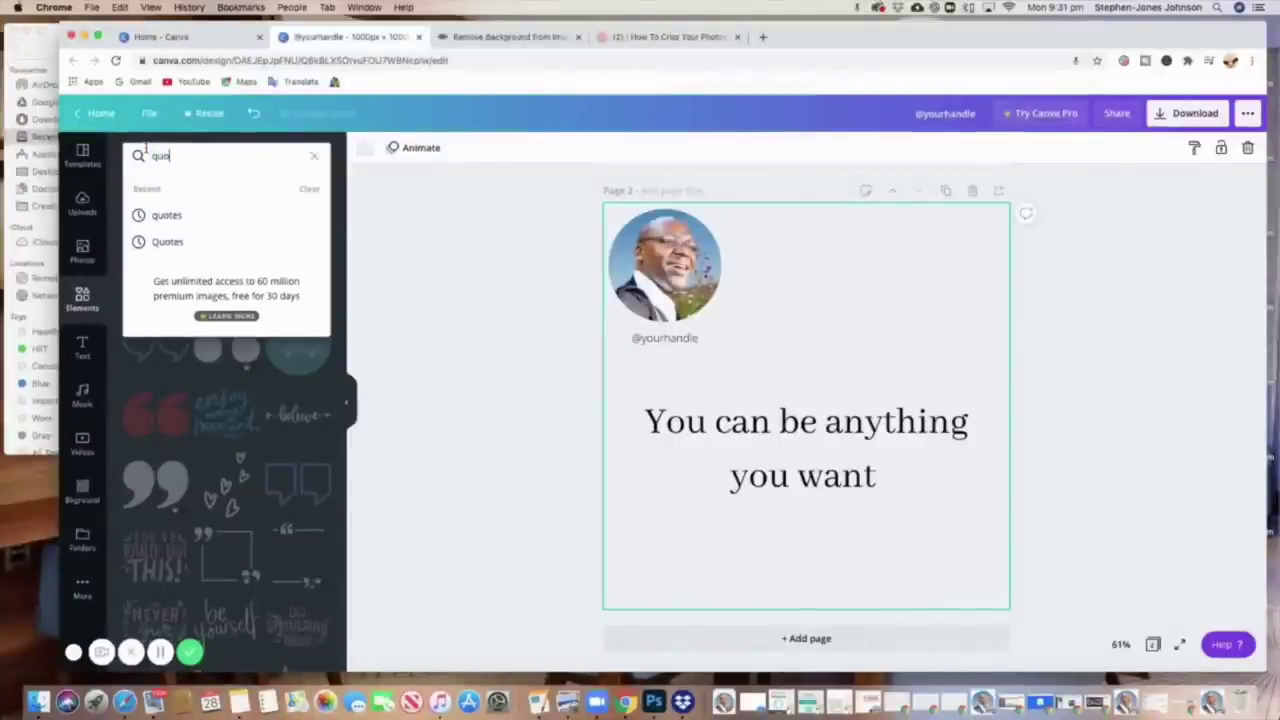
text(tes)
key(Return)
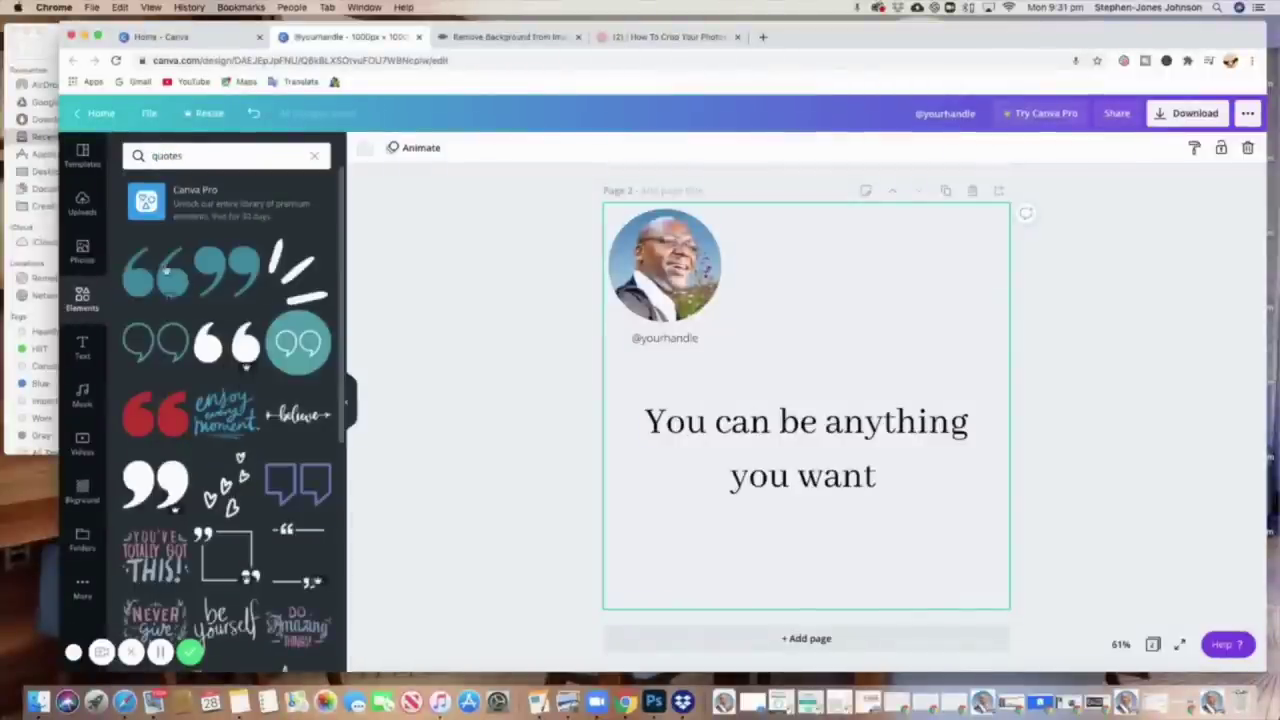
click(226, 267)
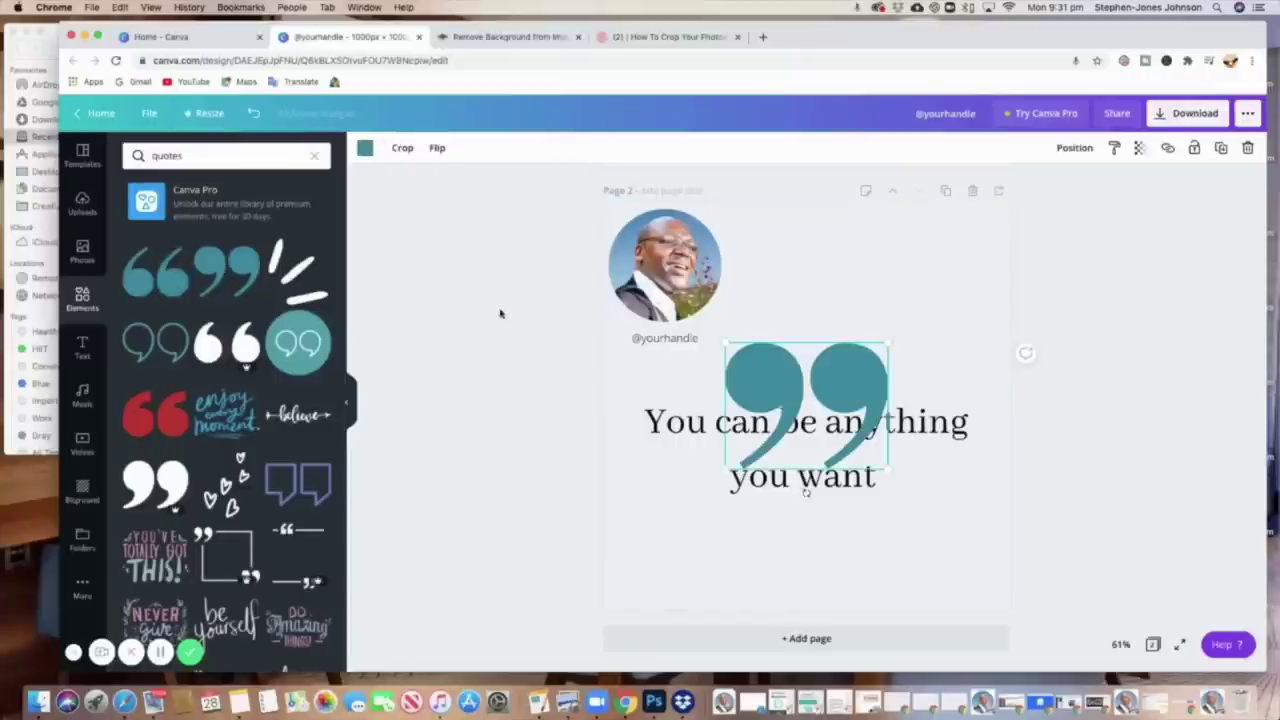
Shrink the quotation marks graphic, place it just above the quote text and recolour it black
drag(888, 468, 794, 366)
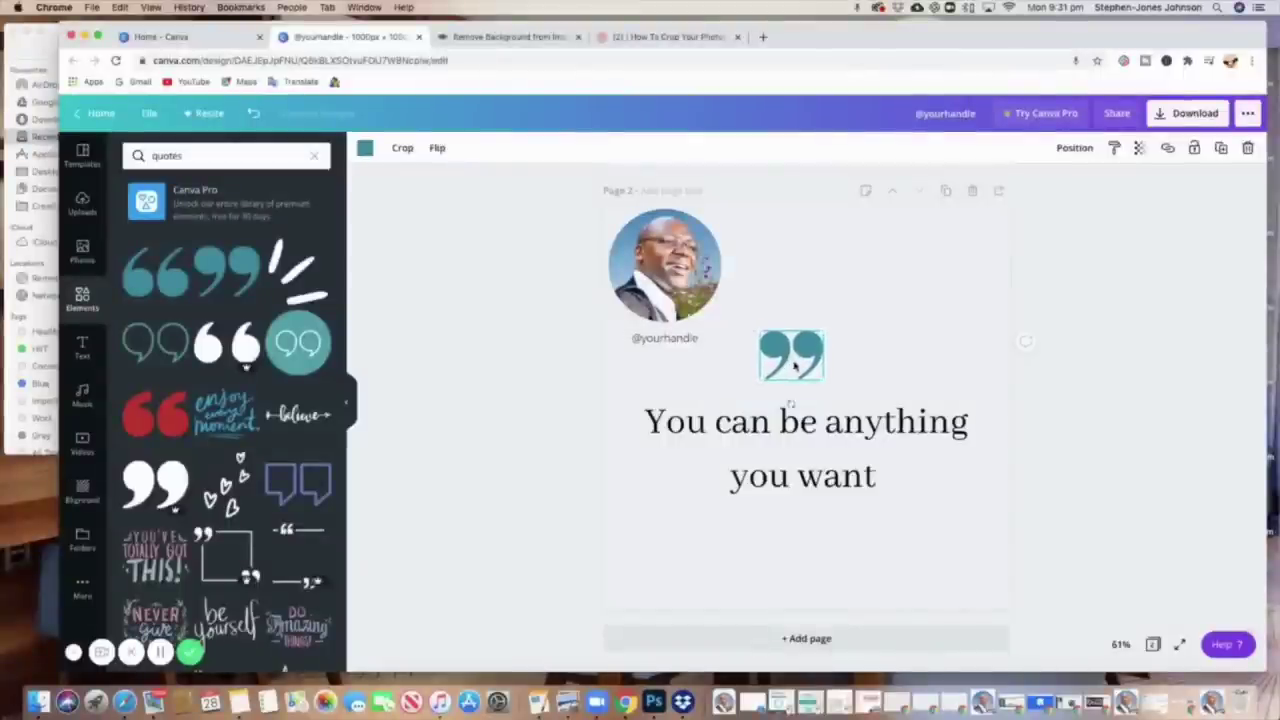
click(365, 148)
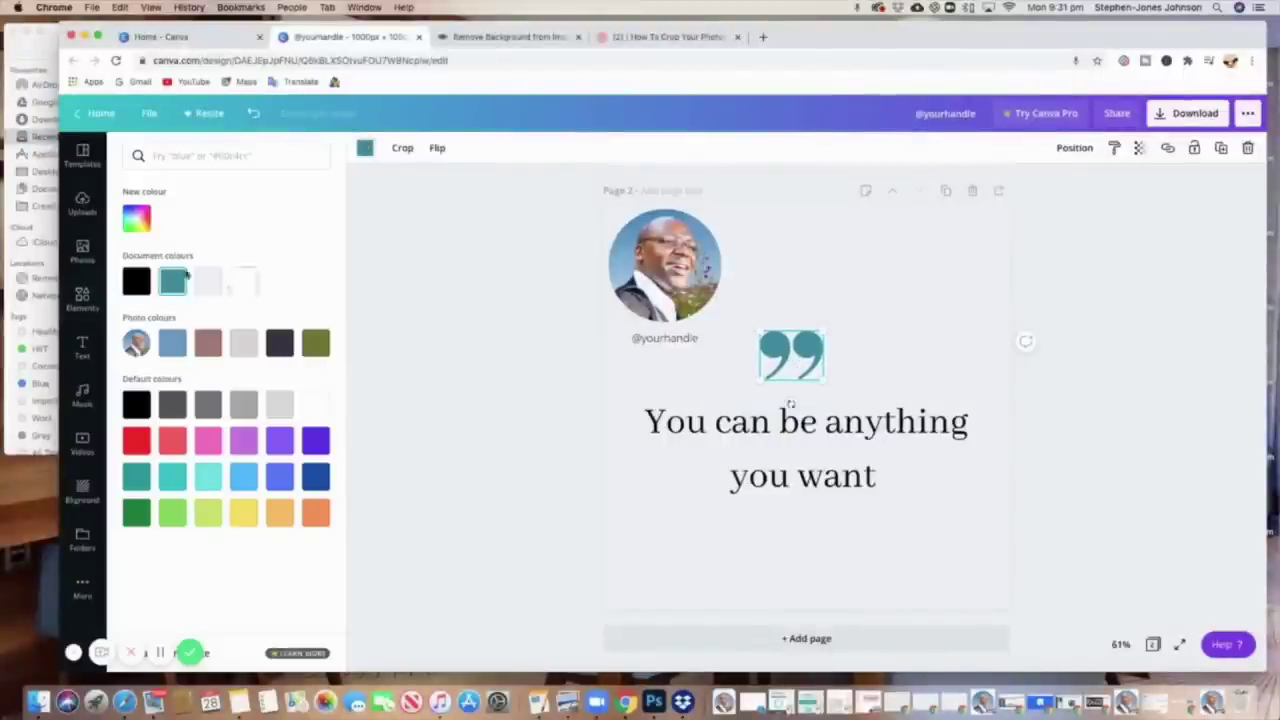
click(136, 281)
Narrow the quote text box so it wraps onto three lines, move it slightly down and centre the quotation marks on the page above it
click(782, 424)
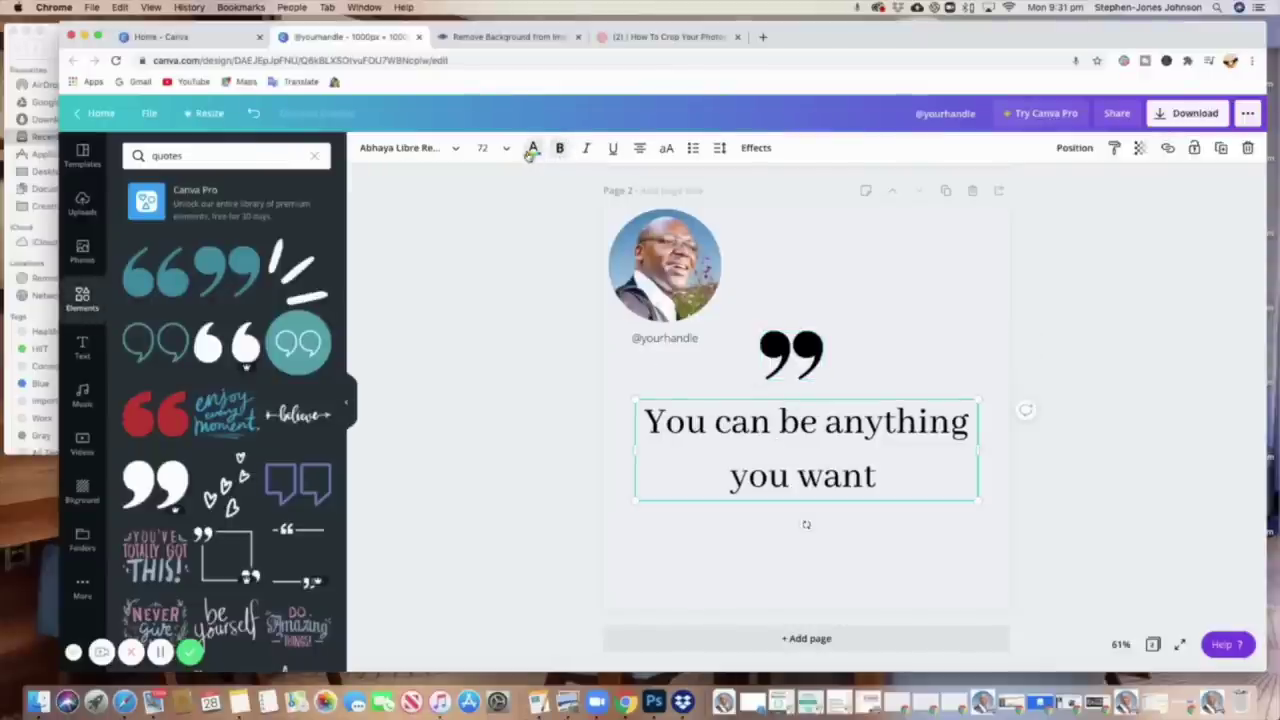
drag(651, 455, 685, 450)
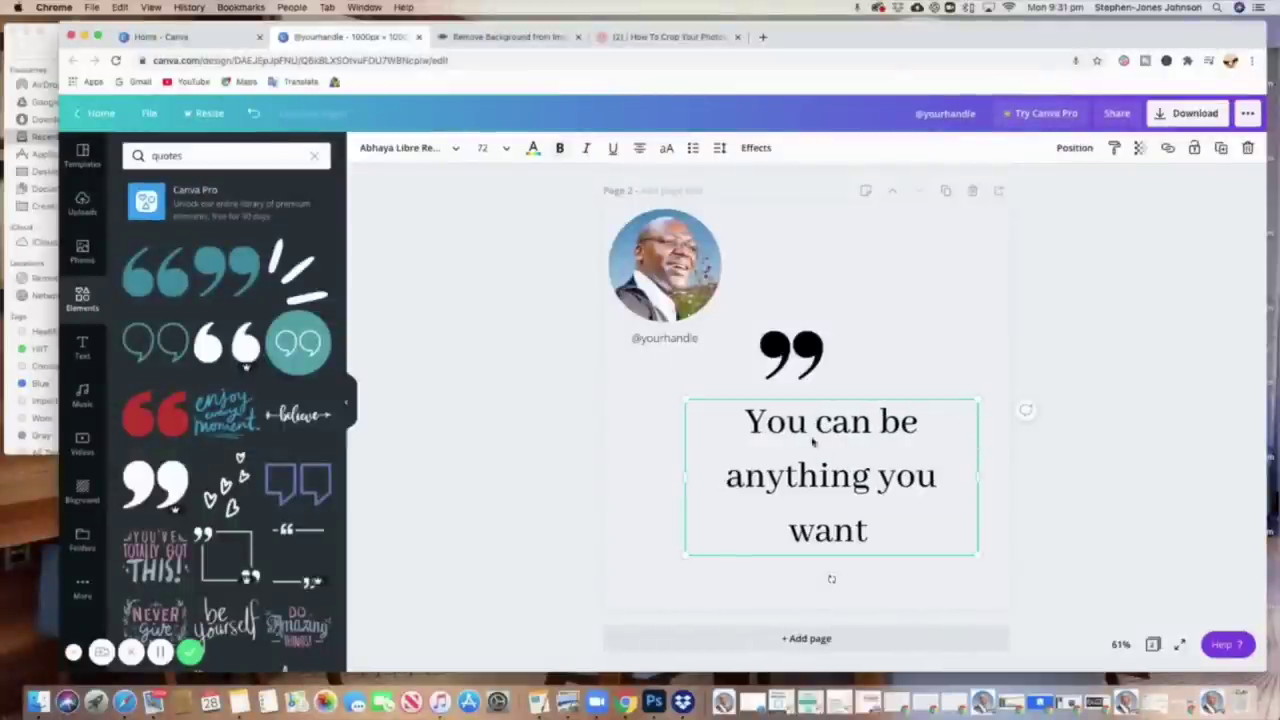
drag(790, 360, 763, 365)
drag(826, 504, 826, 513)
click(763, 373)
drag(763, 373, 807, 373)
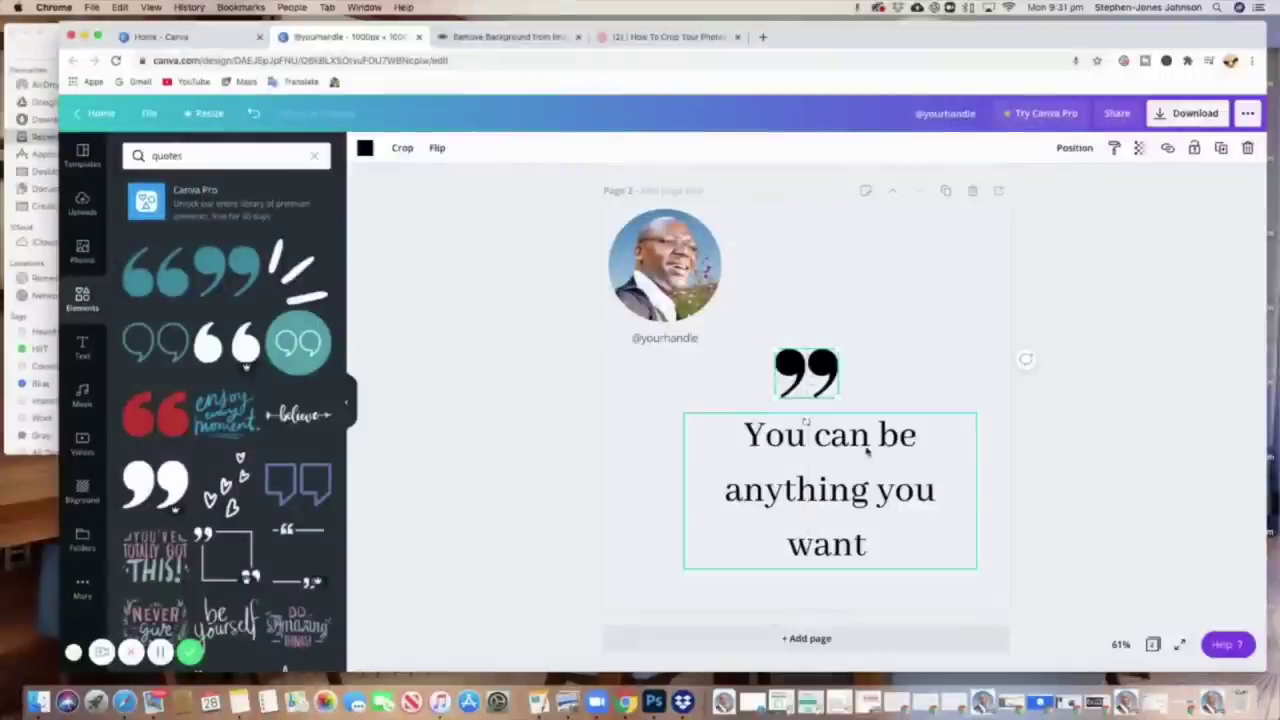
click(641, 456)
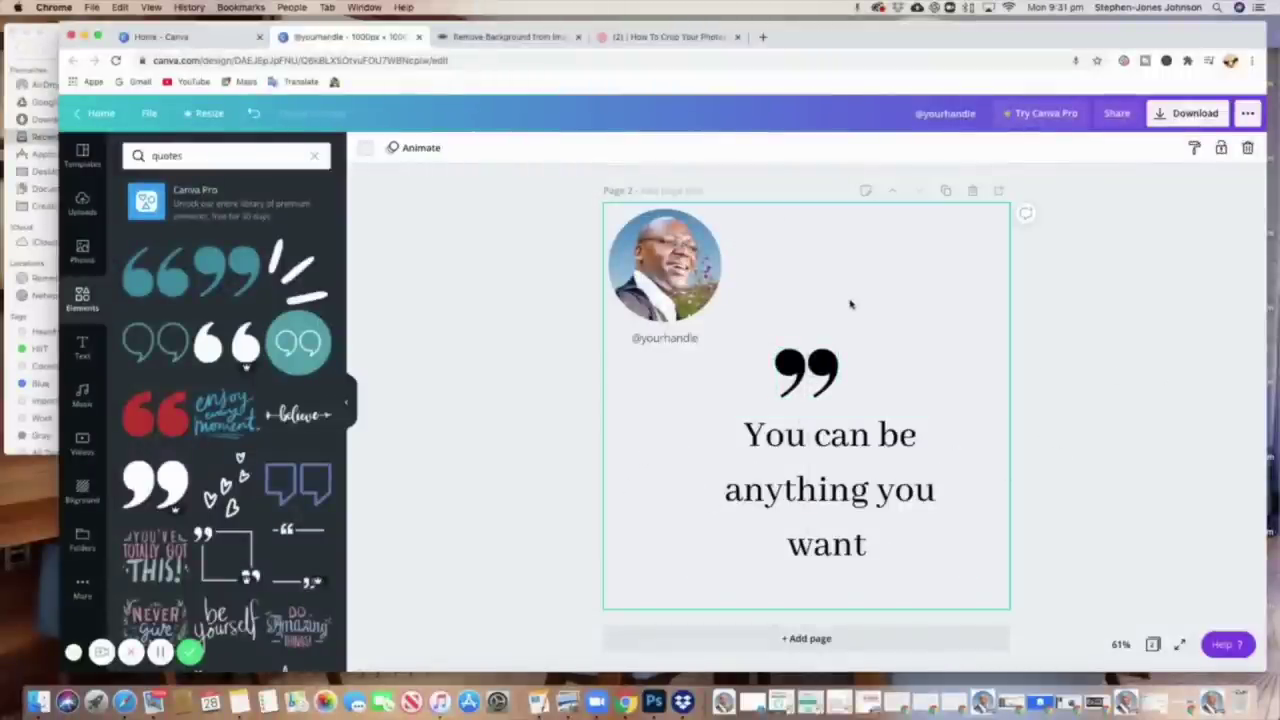
Shrink the circular portrait on page 2 very slightly and deselect it
click(678, 275)
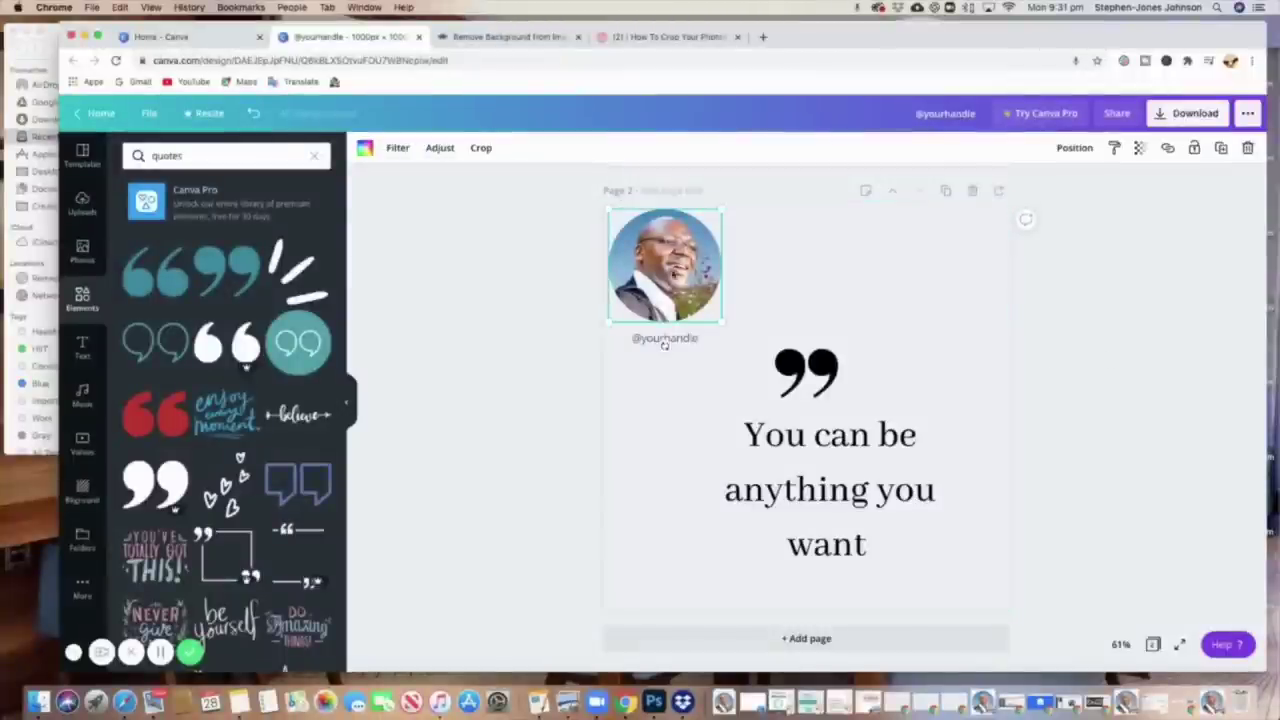
mouse_move(722, 323)
mouse_down()
mouse_move(774, 374)
mouse_move(723, 321)
mouse_up()
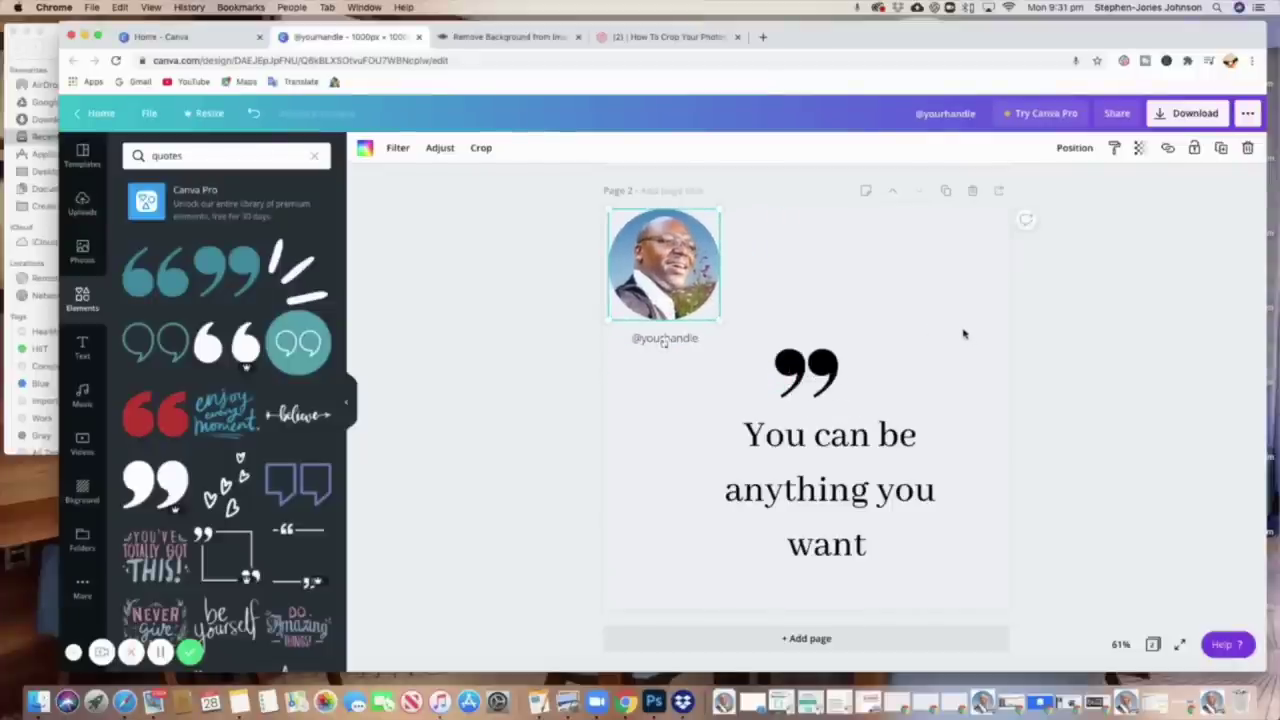
click(963, 334)
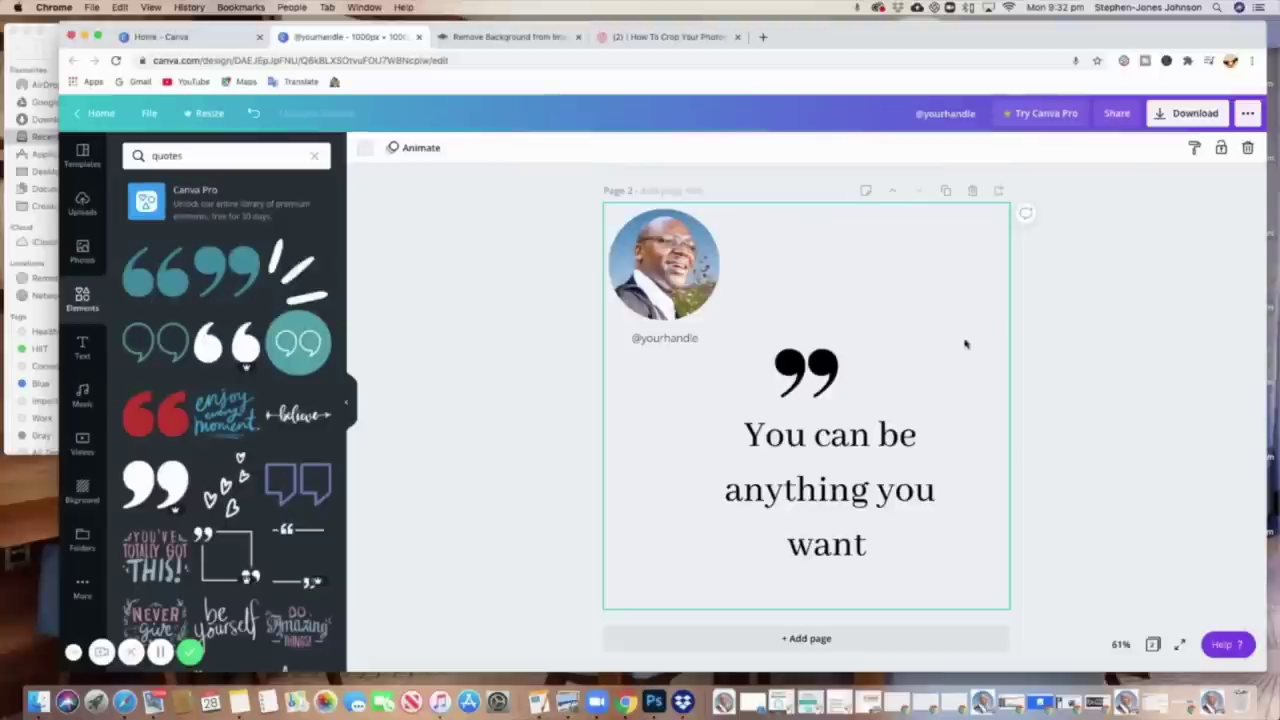
scroll(1000, 397, down, 1)
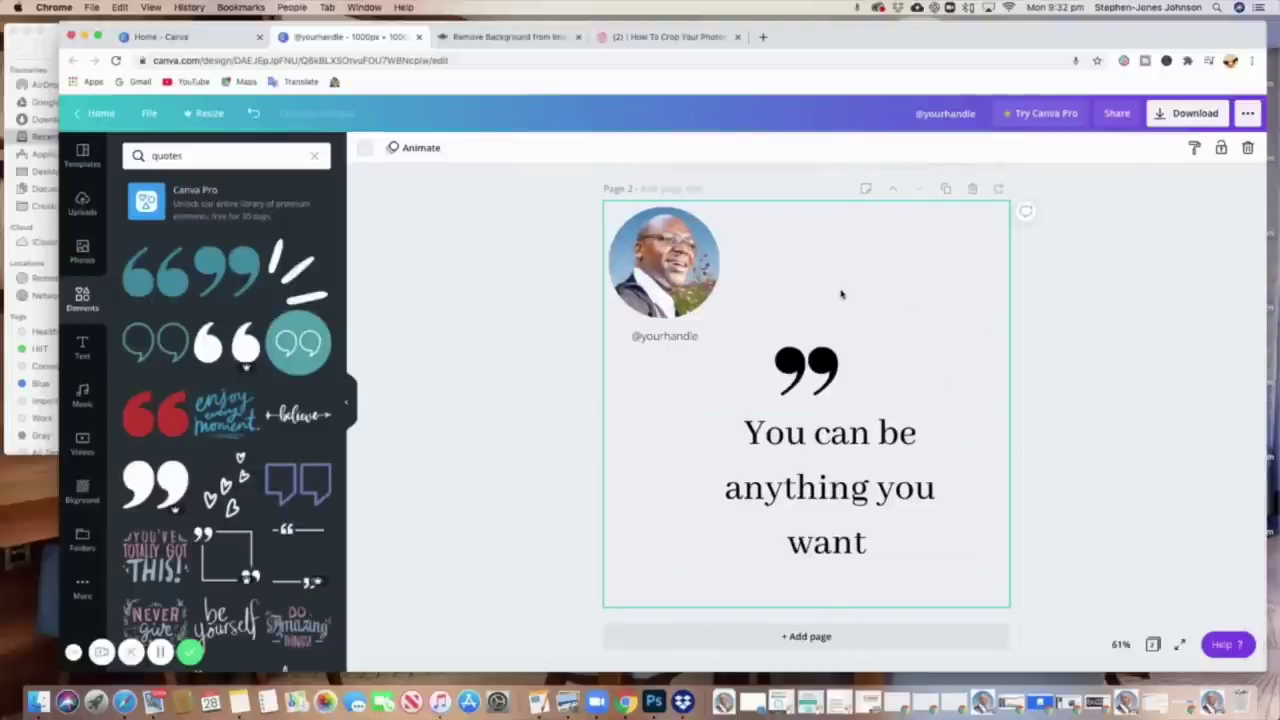